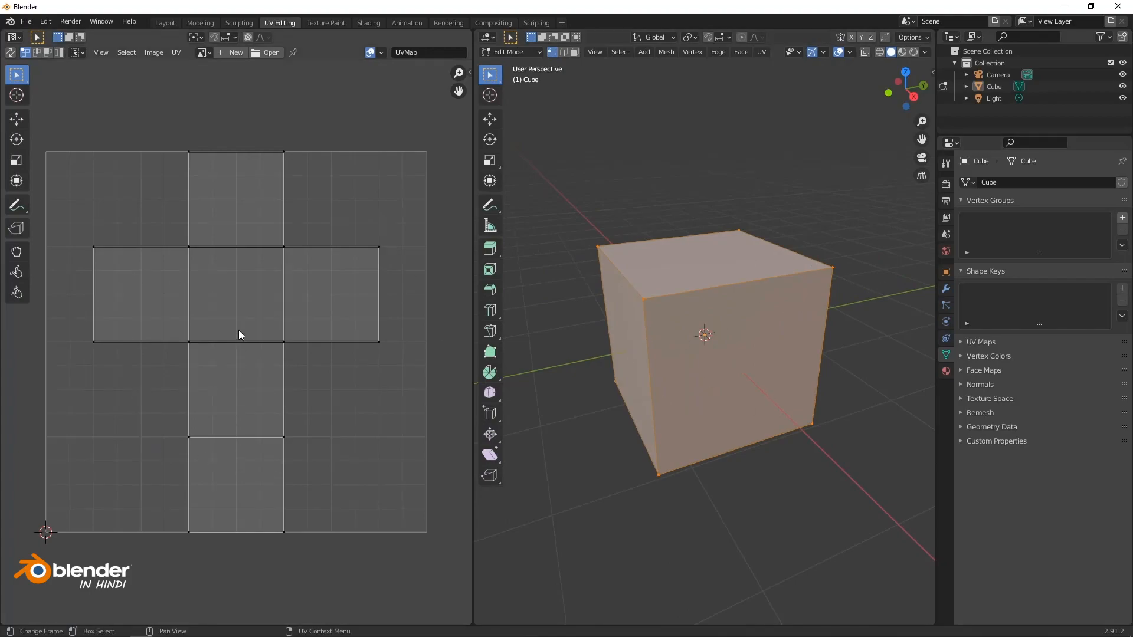
Pick a top corner vertex of the cube, then switch to edge selection and pick a top edge.
middle_click_drag(646, 314, 656, 232)
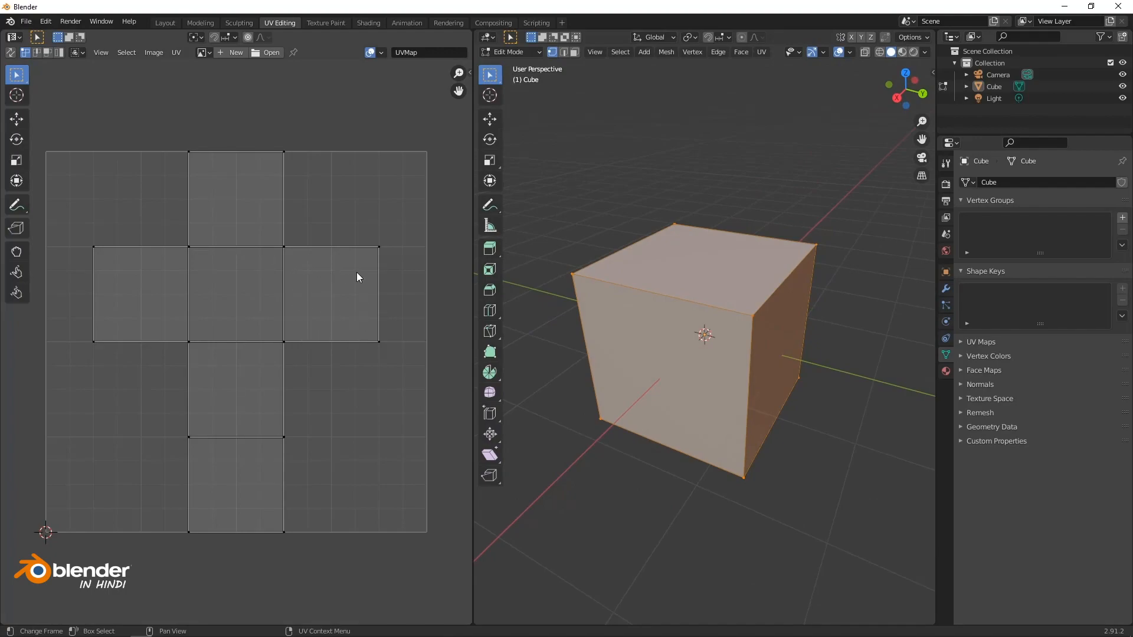
middle_click_drag(722, 317, 755, 319)
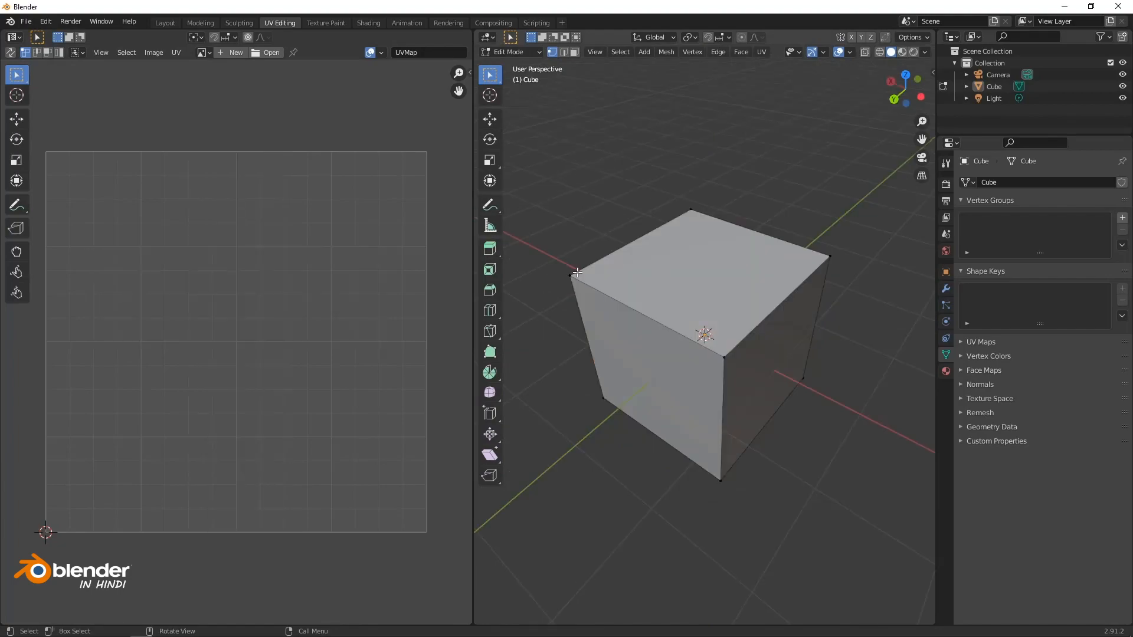
left_click(724, 357)
left_click(562, 52)
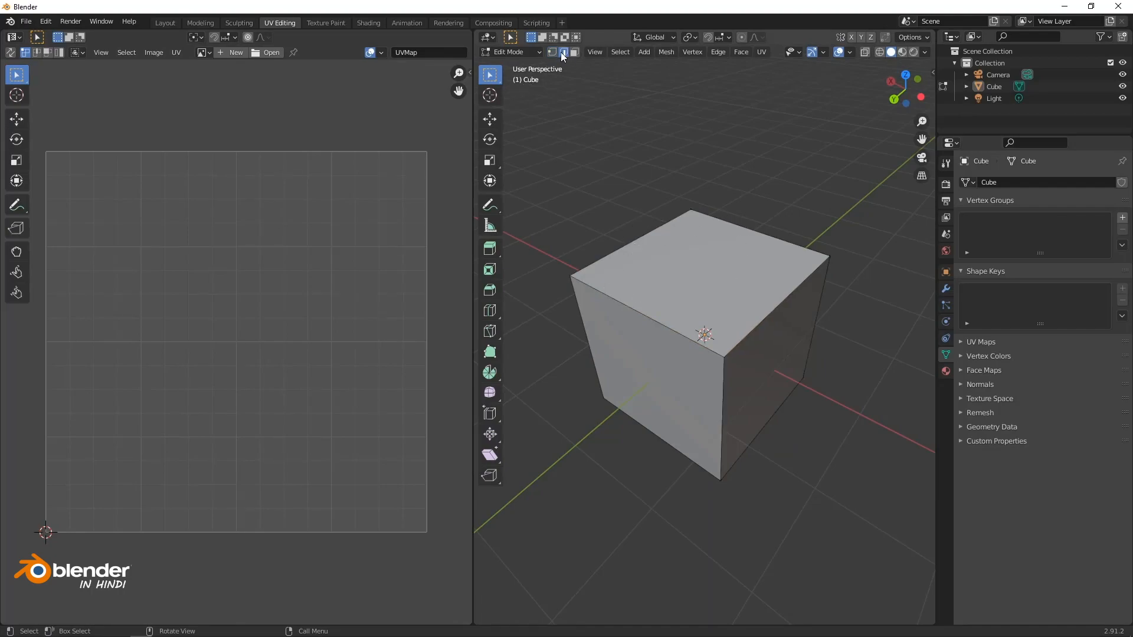
left_click(638, 310)
Switch to face selection and select the top and side faces one at a time to compare each with its UV island.
left_click(574, 52)
left_click(702, 271)
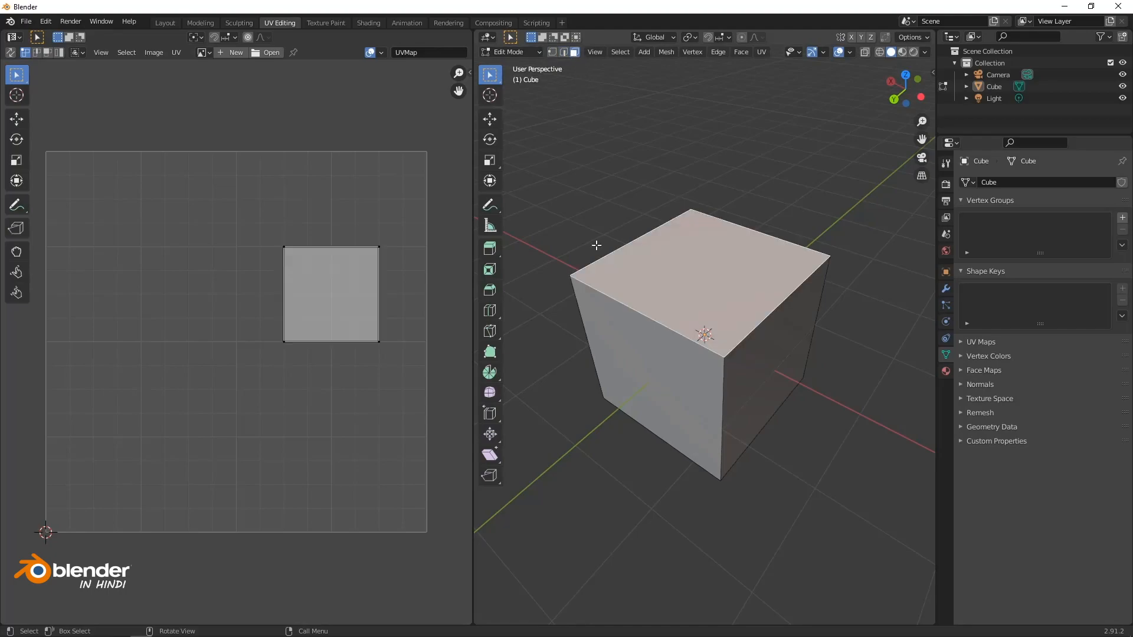
left_click(664, 352)
left_click(783, 348)
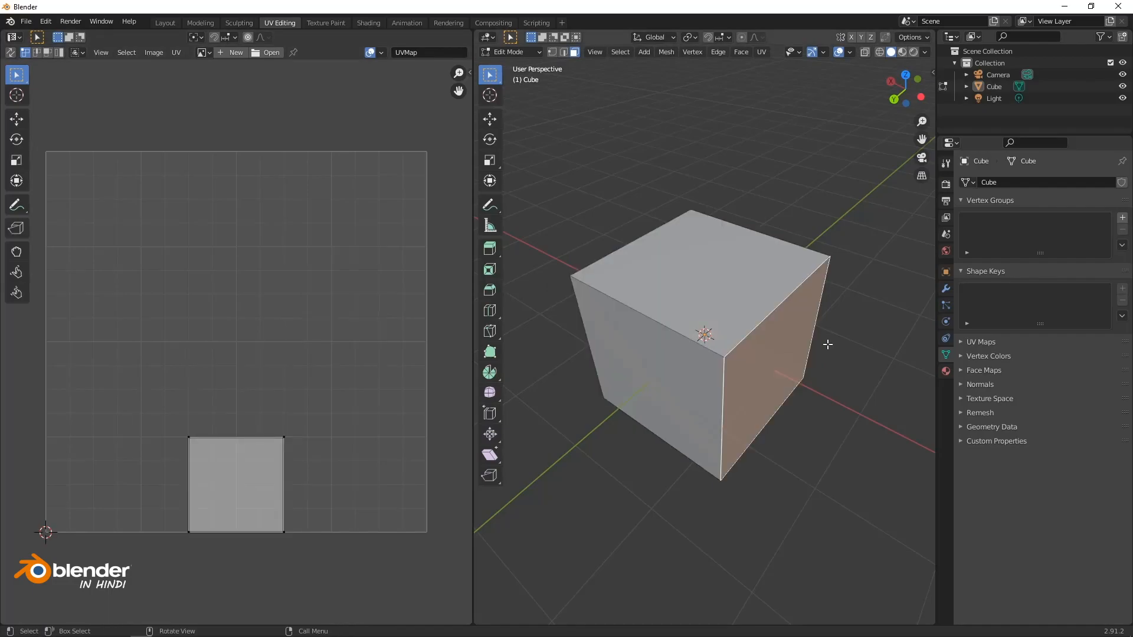
middle_click_drag(827, 344, 704, 298)
left_click(759, 302)
middle_click_drag(667, 235, 658, 316)
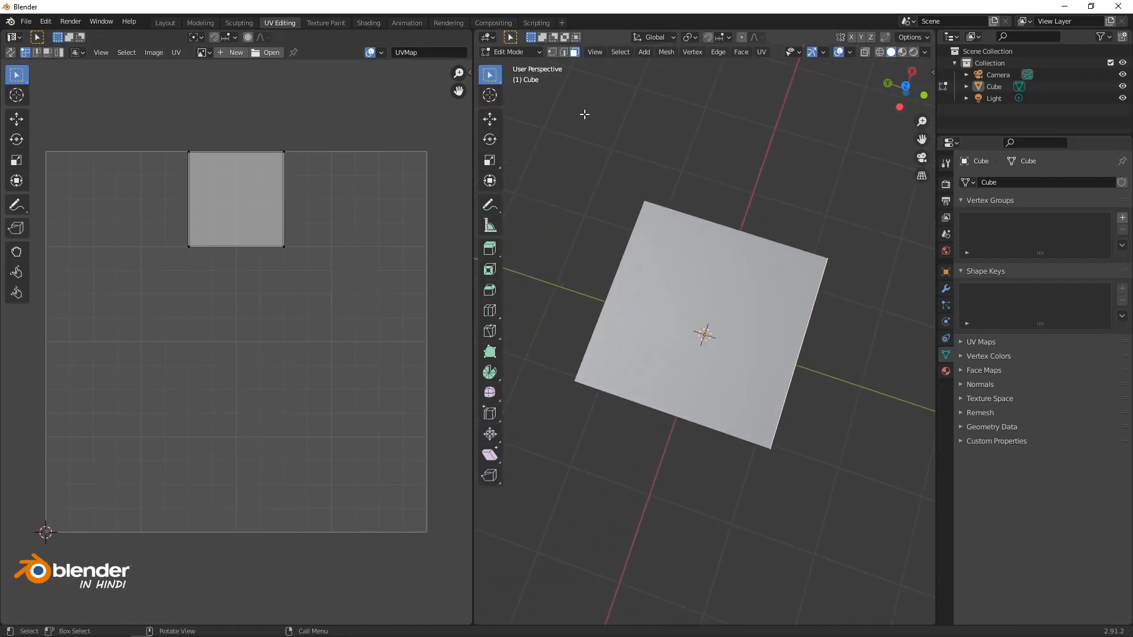
Switch to vertex selection and select all four corner vertices of the cube's top face.
left_click(553, 53)
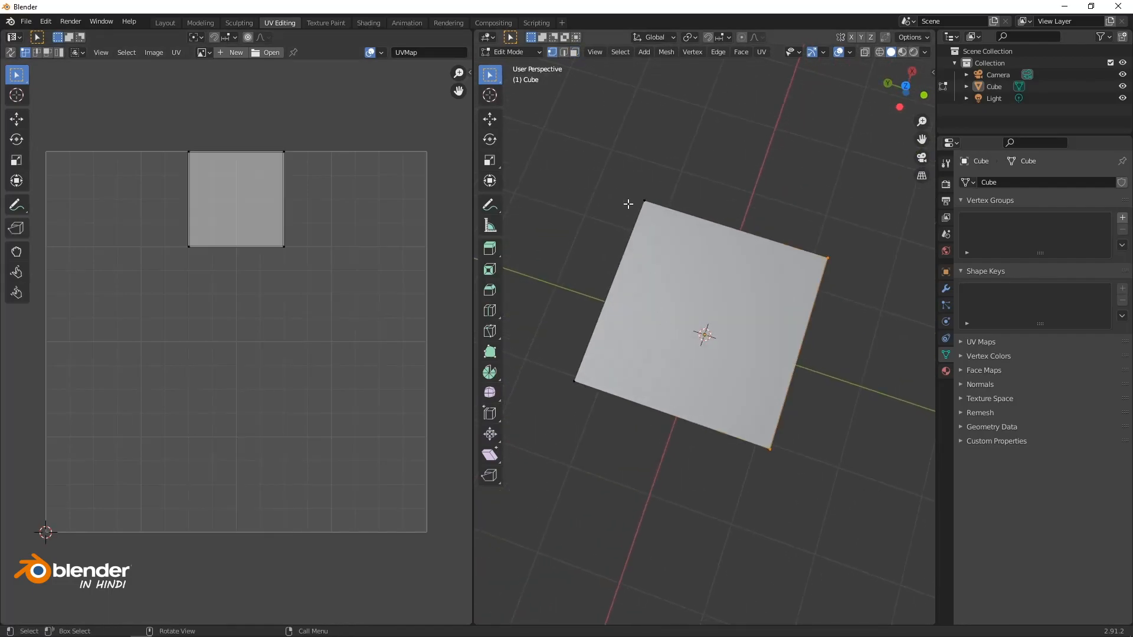
middle_click_drag(630, 262, 642, 236)
left_click(625, 222)
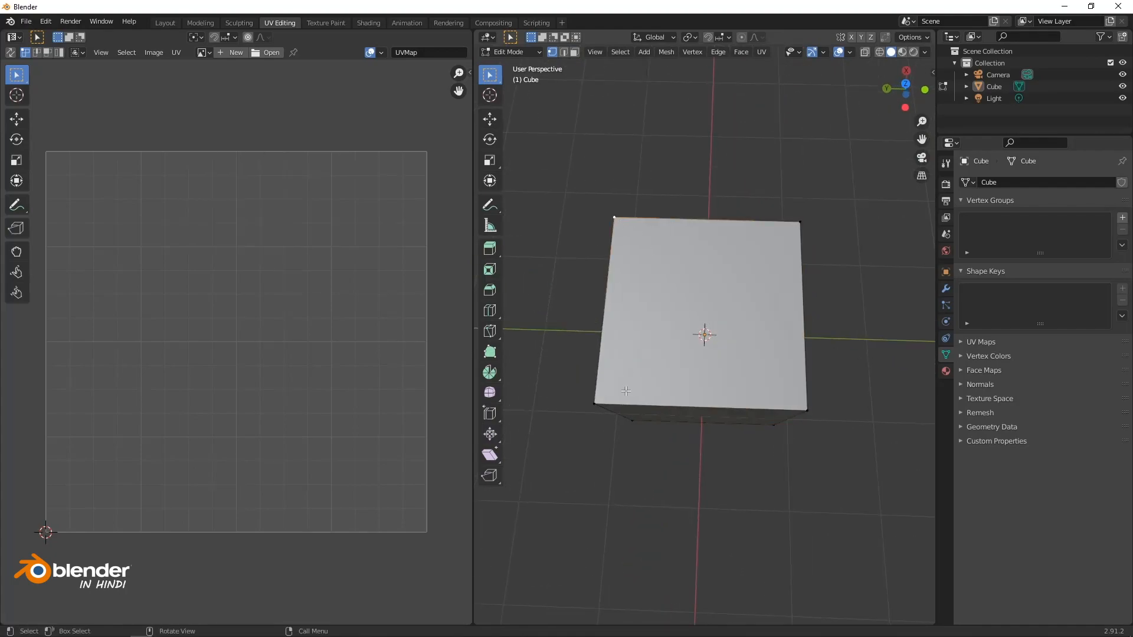
left_click(601, 399, "shift")
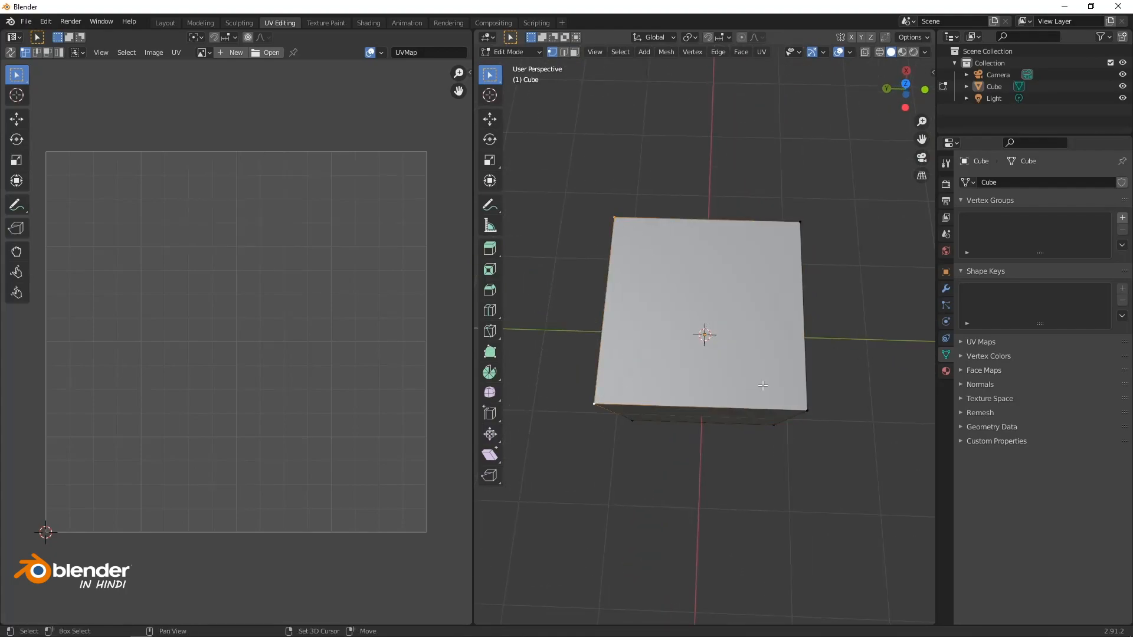
left_click(798, 401, "shift")
left_click(796, 225, "shift")
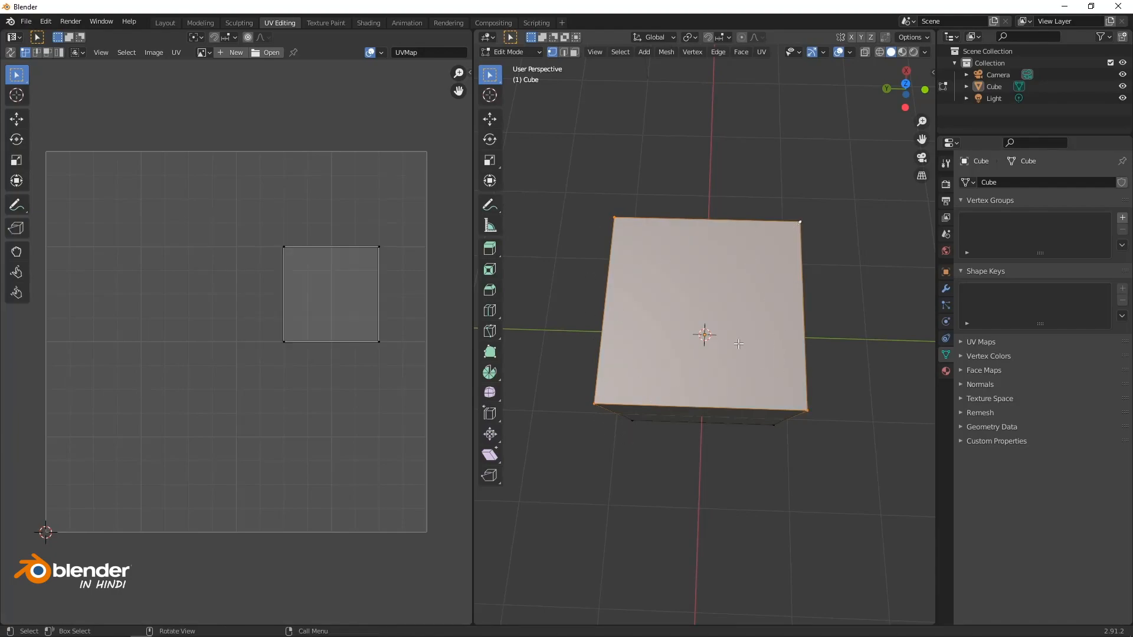
Box-select different vertices of the top face's UV square in turn, finally clearing the UV selection.
left_click_drag(238, 204, 329, 321)
left_click_drag(257, 278, 320, 375)
left_click_drag(398, 208, 334, 349)
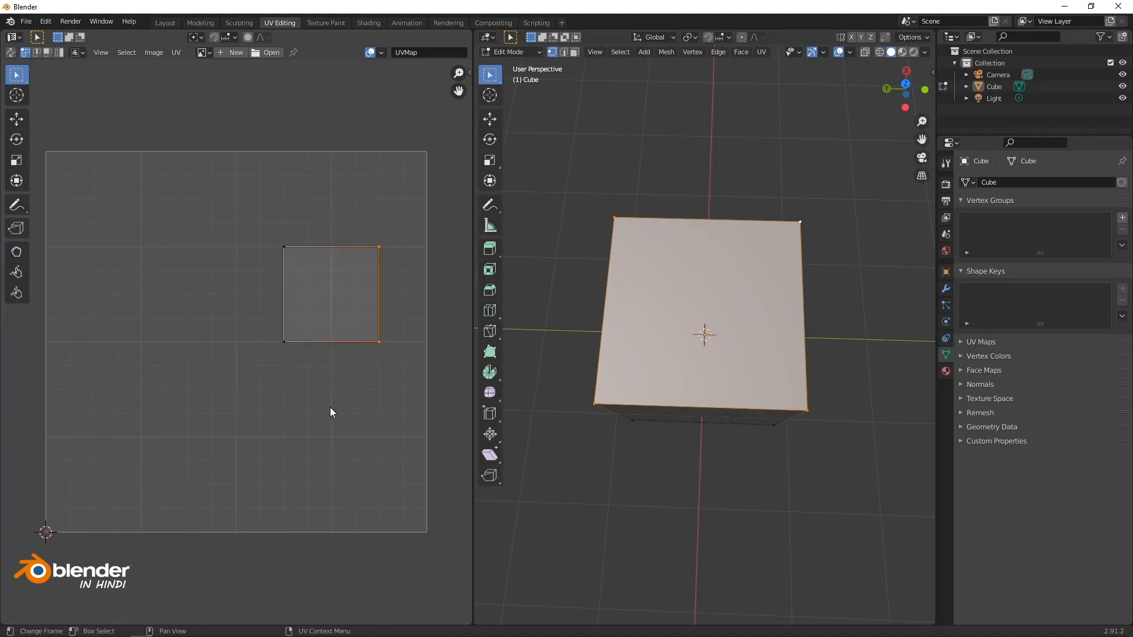
left_click(331, 408)
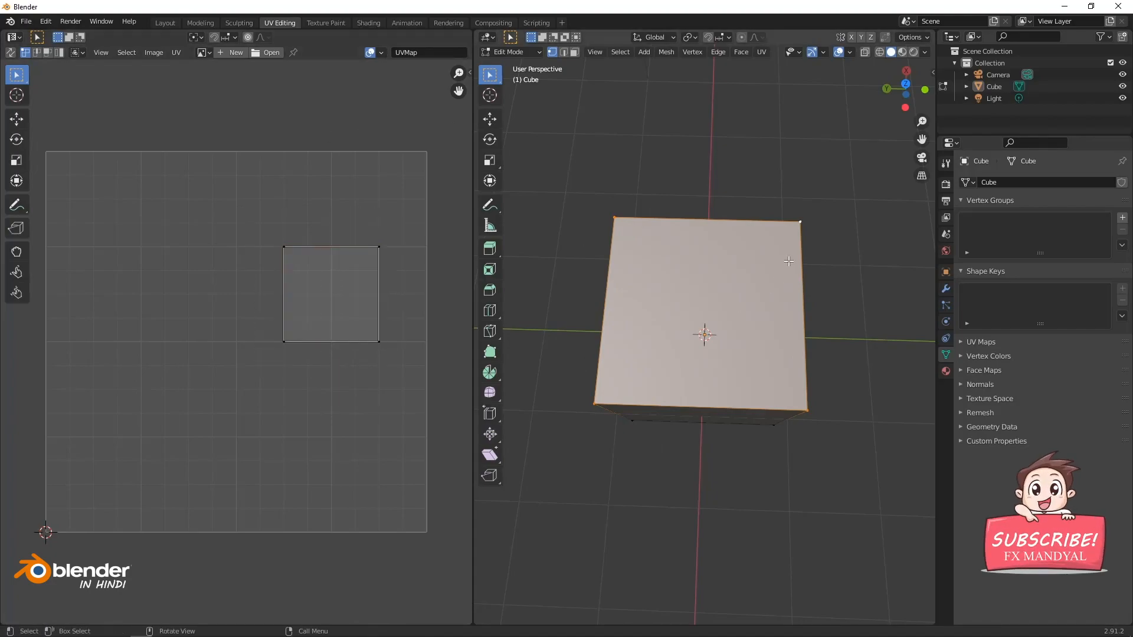
Return to face selection in the 3D view and select only one side face of the cube.
left_click(574, 52)
middle_click_drag(643, 271, 668, 345)
left_click(668, 345)
middle_click_drag(822, 311, 741, 215)
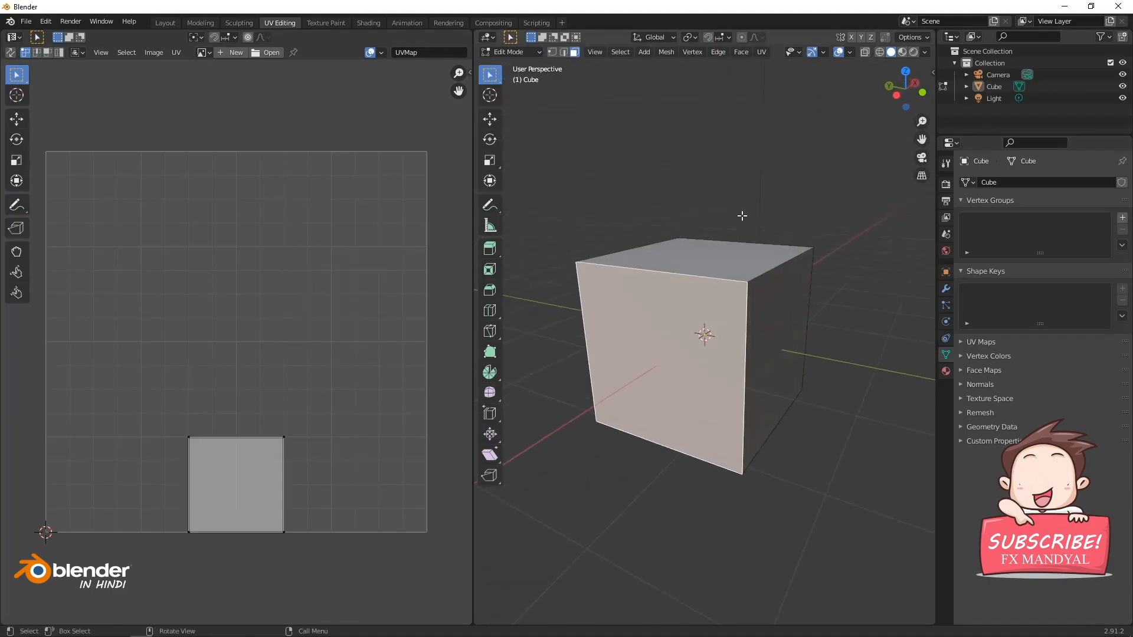
Select all faces to show the complete UV layout, then reselect only the front-facing side face.
key("a")
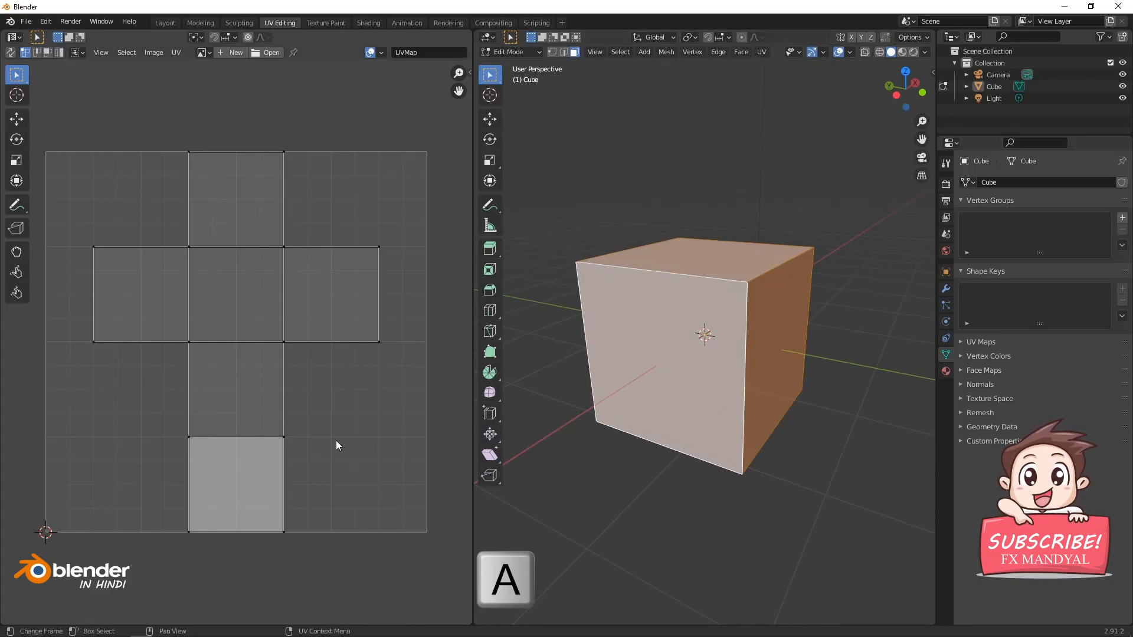
left_click(565, 326)
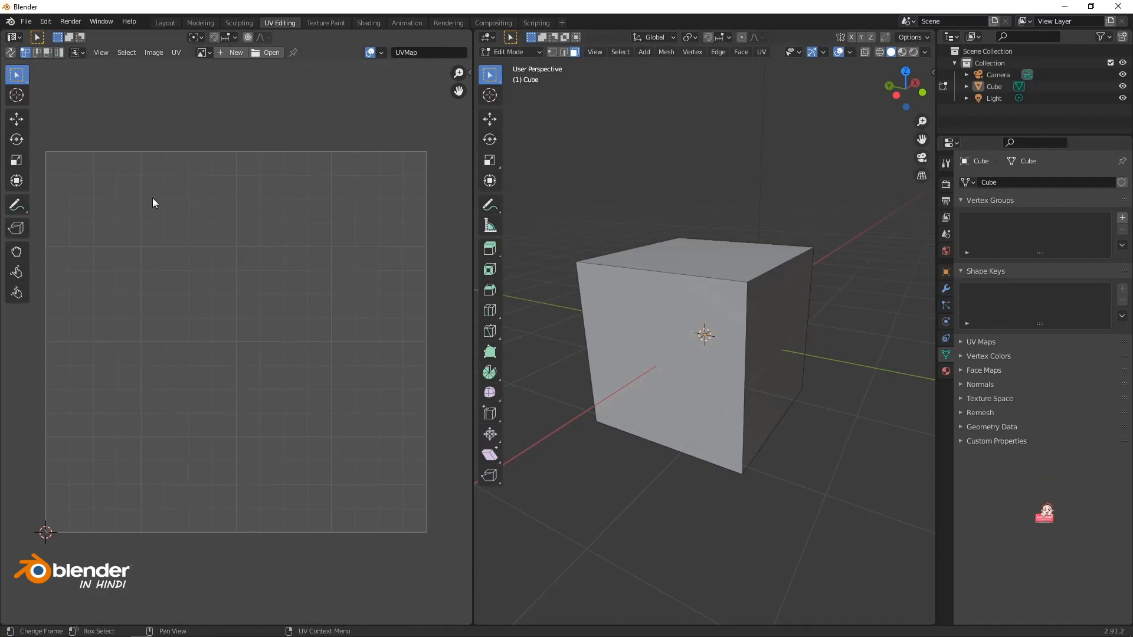
left_click(653, 323)
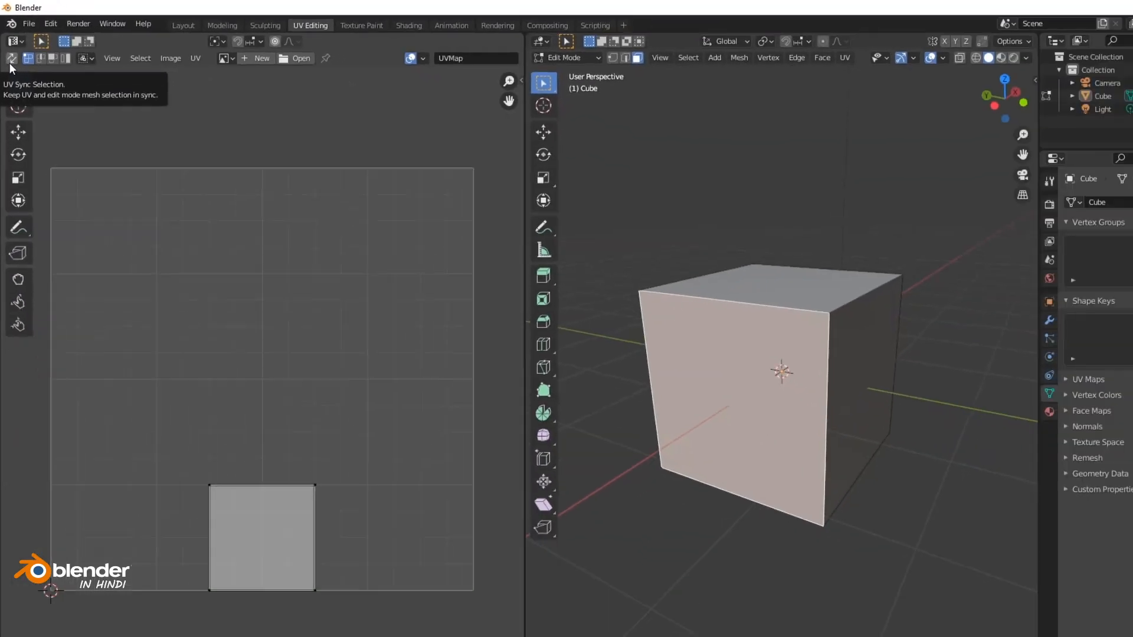
Enable UV Sync Selection, clear the selection and reselect the front-facing side face in the 3D view.
left_click(10, 59)
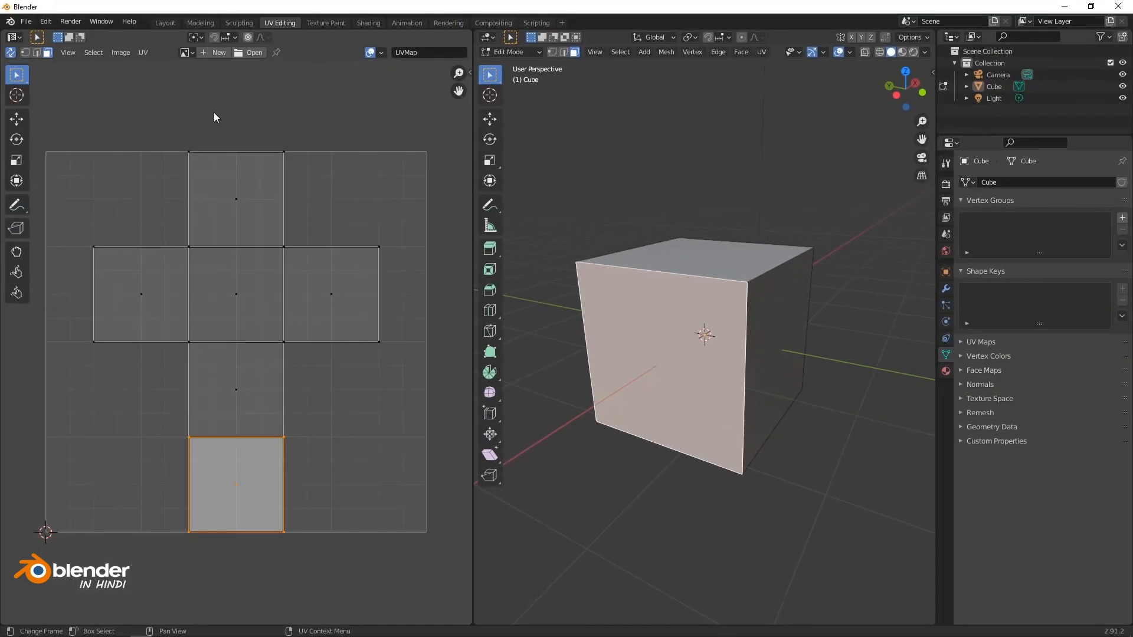
left_click(296, 112)
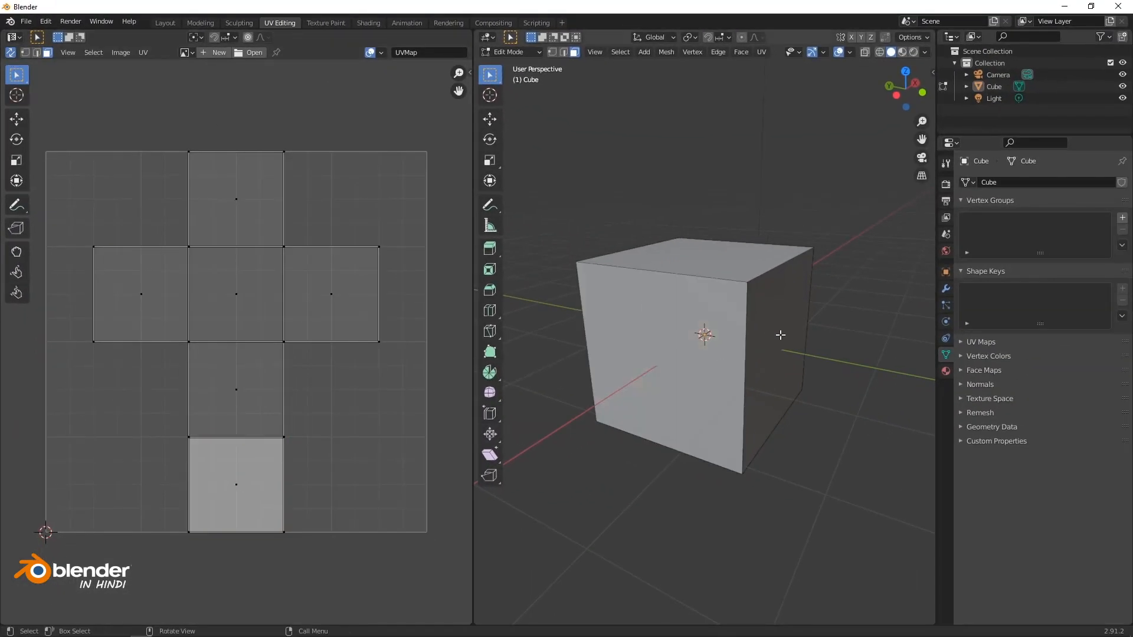
left_click(670, 287)
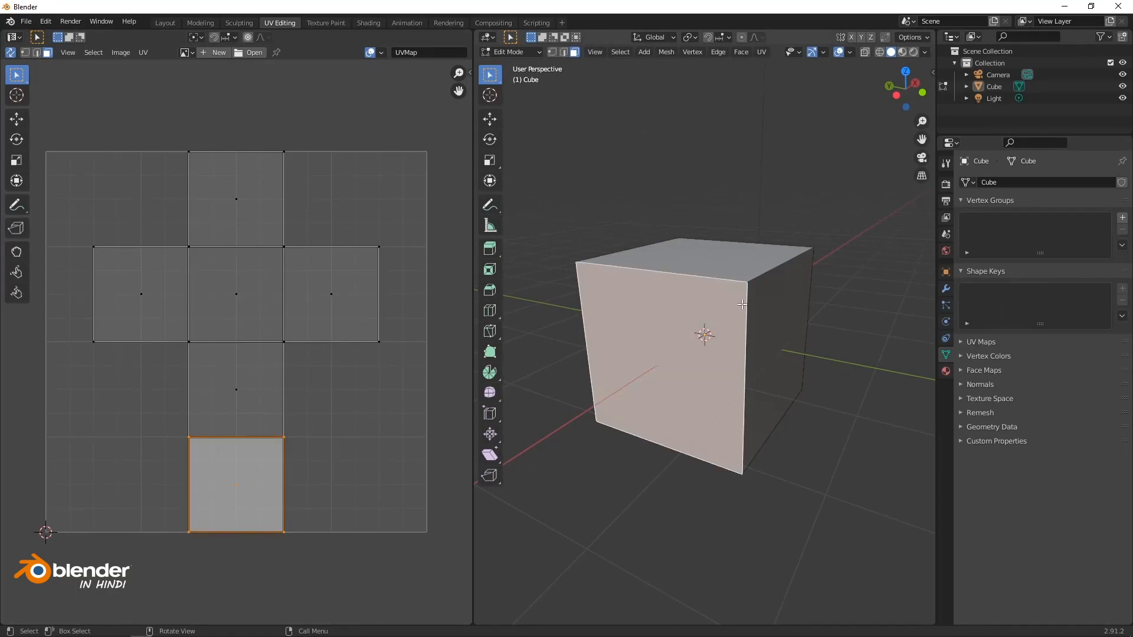
Select the squares of the UV layout one by one to see which cube face each one matches.
left_click(236, 316)
left_click(158, 295)
left_click(229, 200)
left_click(324, 302)
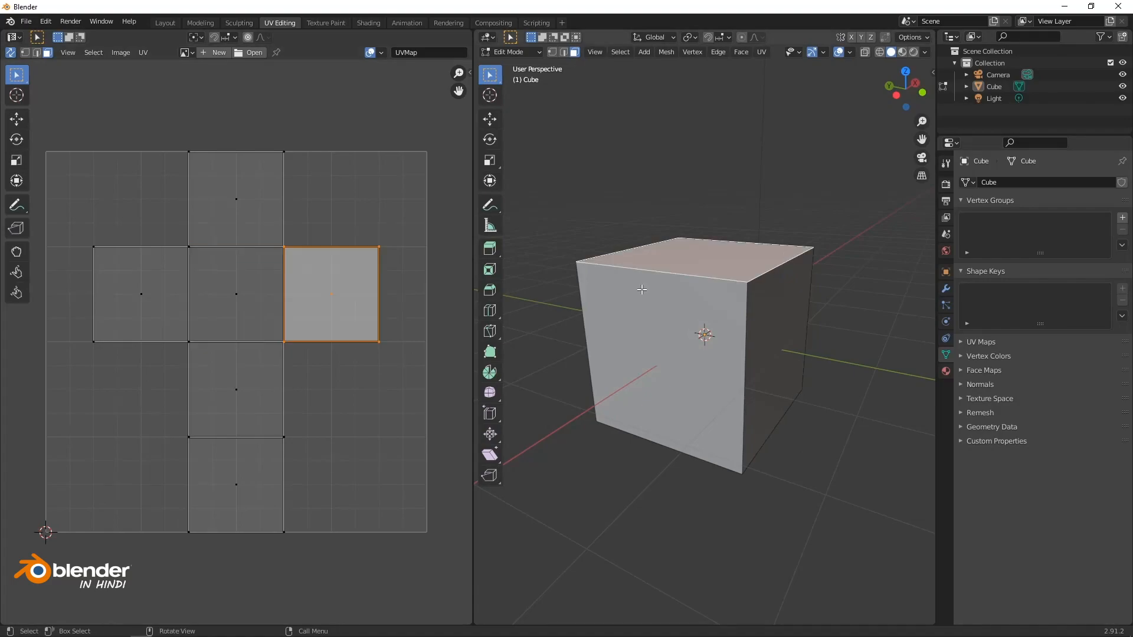
left_click(275, 197)
left_click(174, 274)
left_click(246, 372)
left_click(233, 450)
left_click(237, 203)
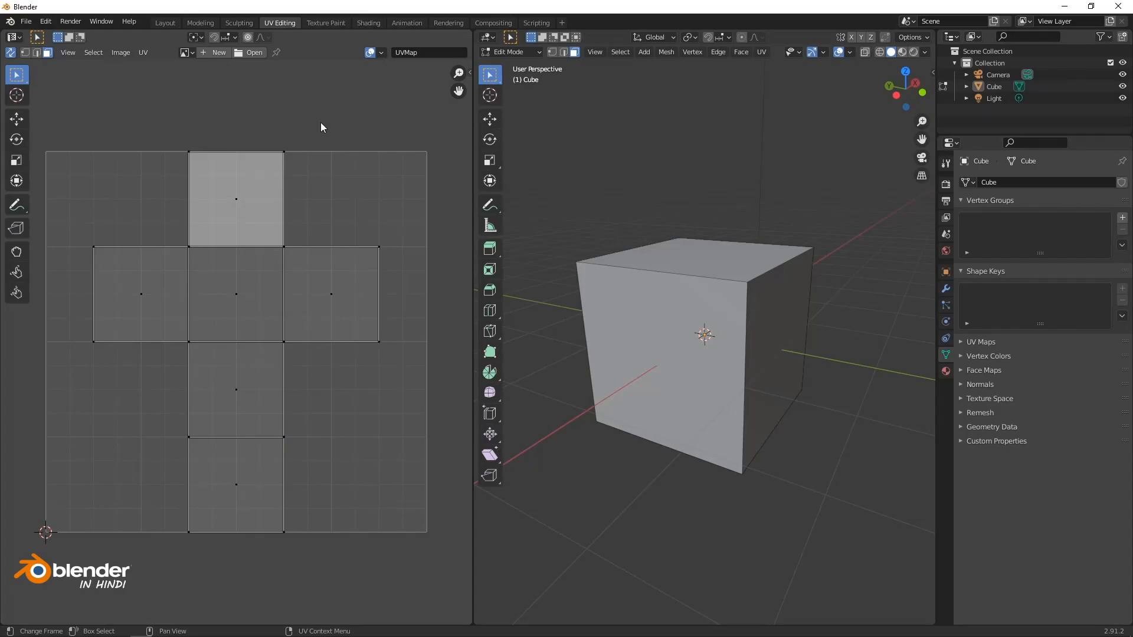
Switch to the Shading workspace and add the old-wood image from the Textures folder to the material as an image texture node.
left_click(364, 24)
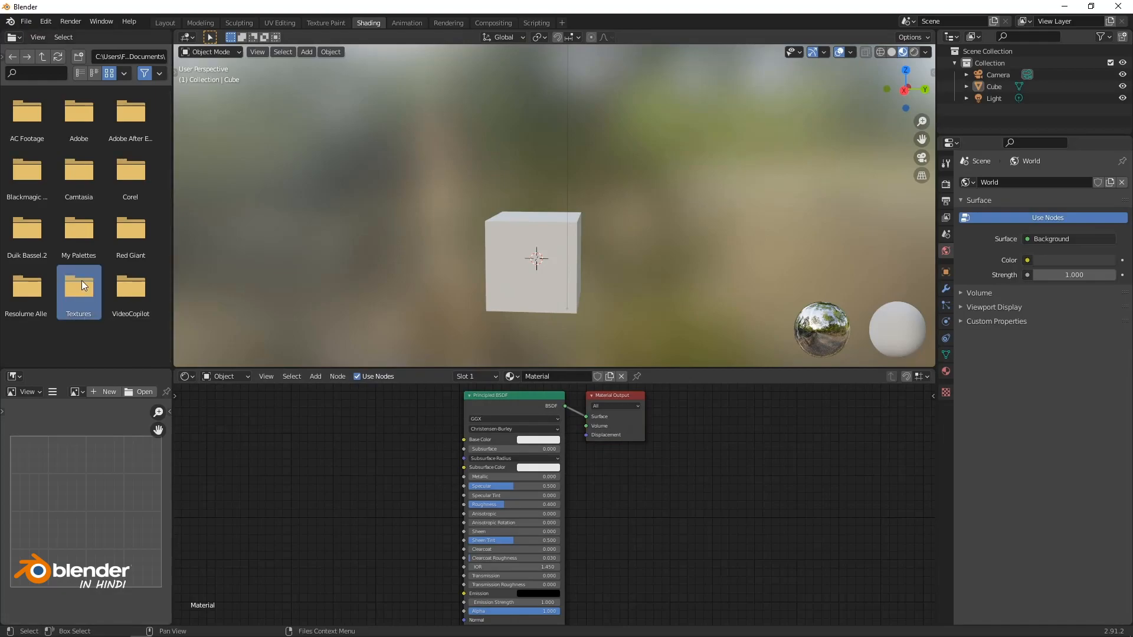
double_click(85, 302)
left_click_drag(94, 124, 285, 436)
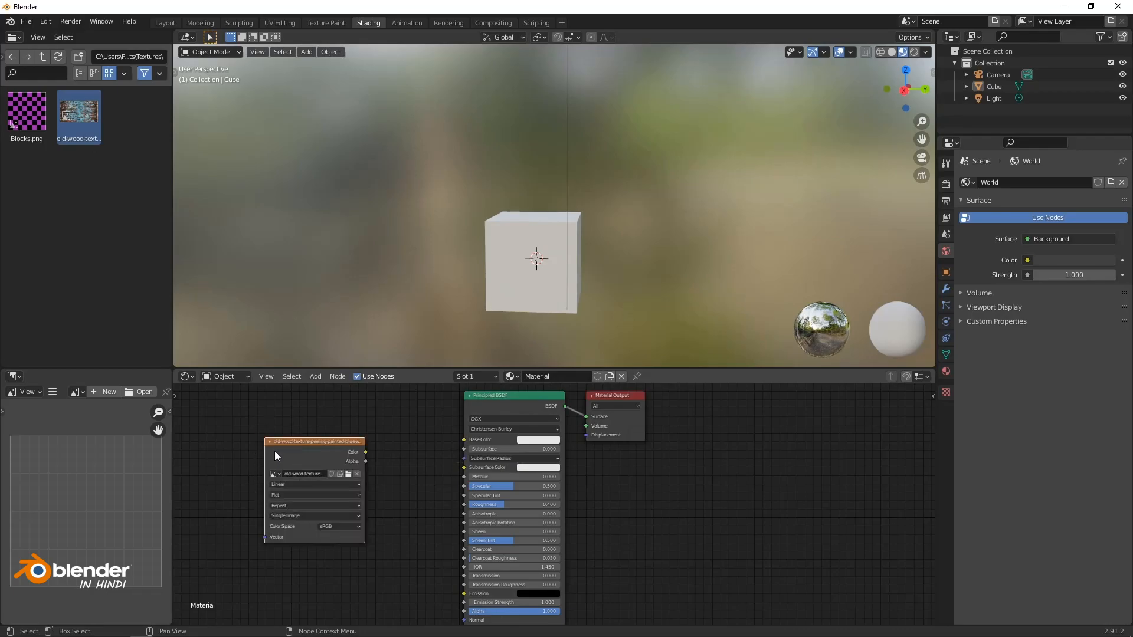
left_click(290, 424)
Connect the wood image texture's Color output to the Base Color of the Principled BSDF.
middle_click_drag(579, 214, 569, 259)
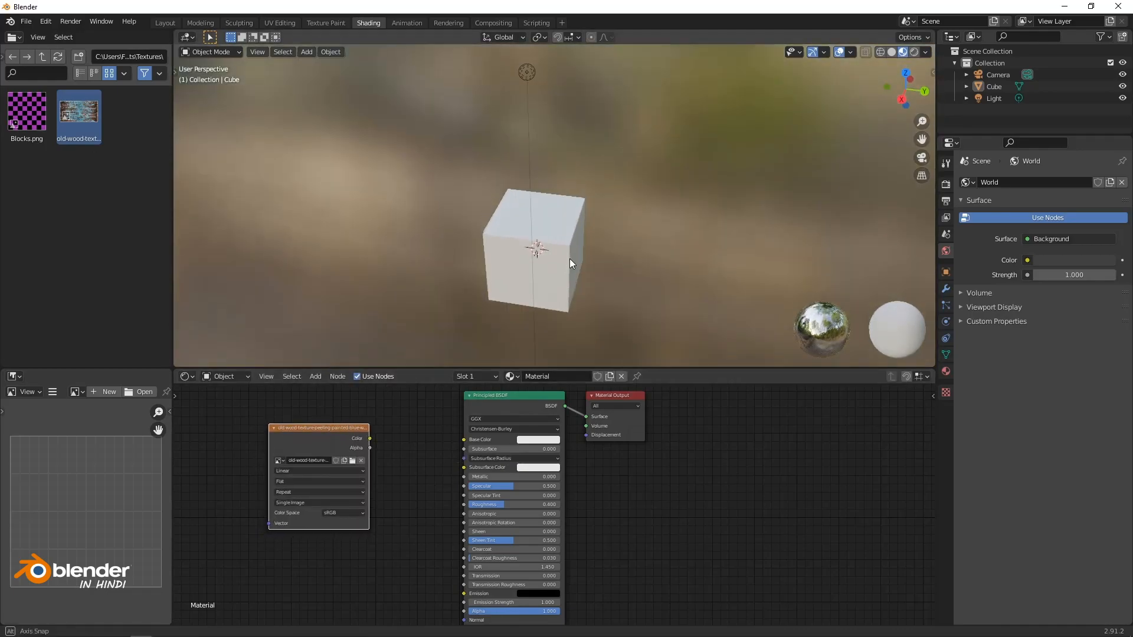
left_click_drag(370, 438, 460, 440)
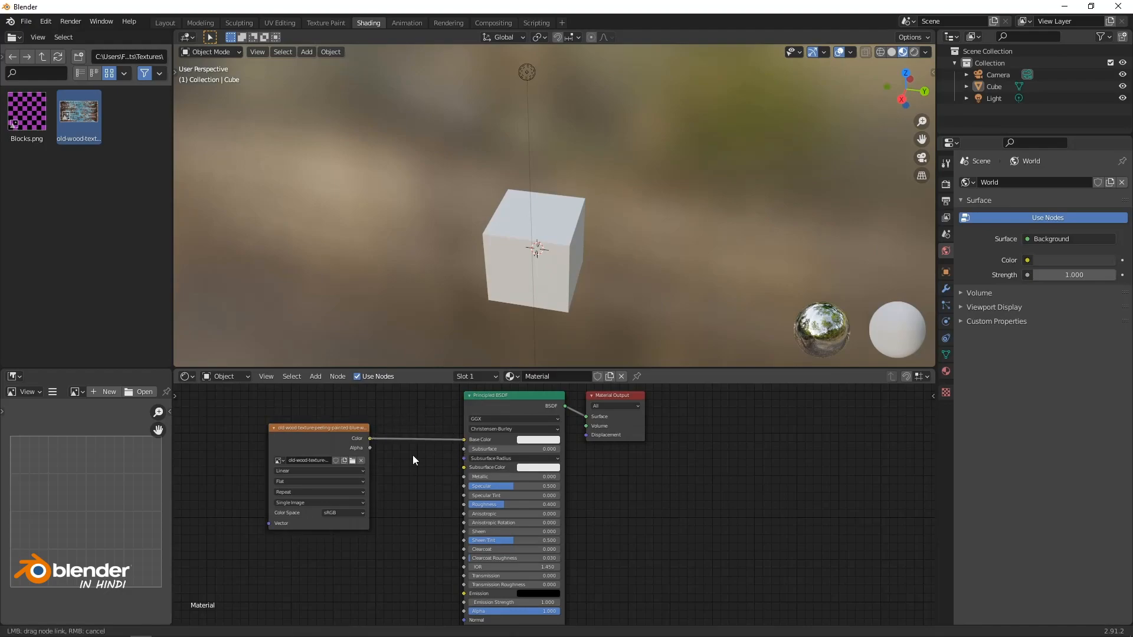
middle_click_drag(607, 264, 584, 240)
scroll(563, 261, "up", 3)
scroll(562, 263, "up", 2)
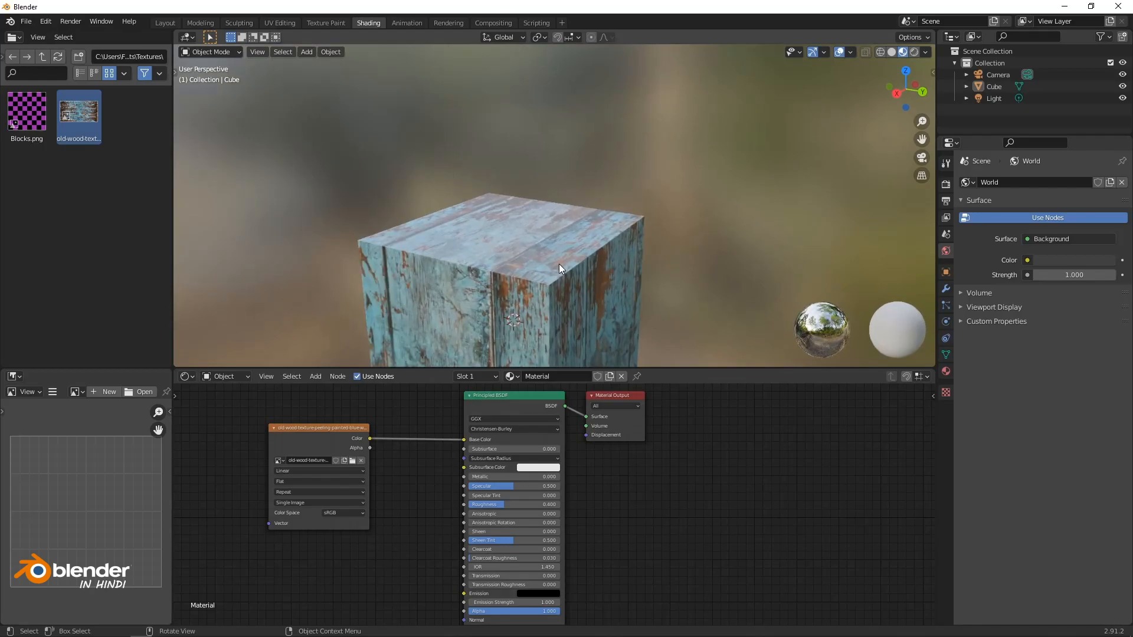
Select the wood-textured cube in the 3D view and inspect its sides.
middle_click_drag(527, 250, 553, 133)
left_click(568, 172)
middle_click_drag(646, 150, 631, 168)
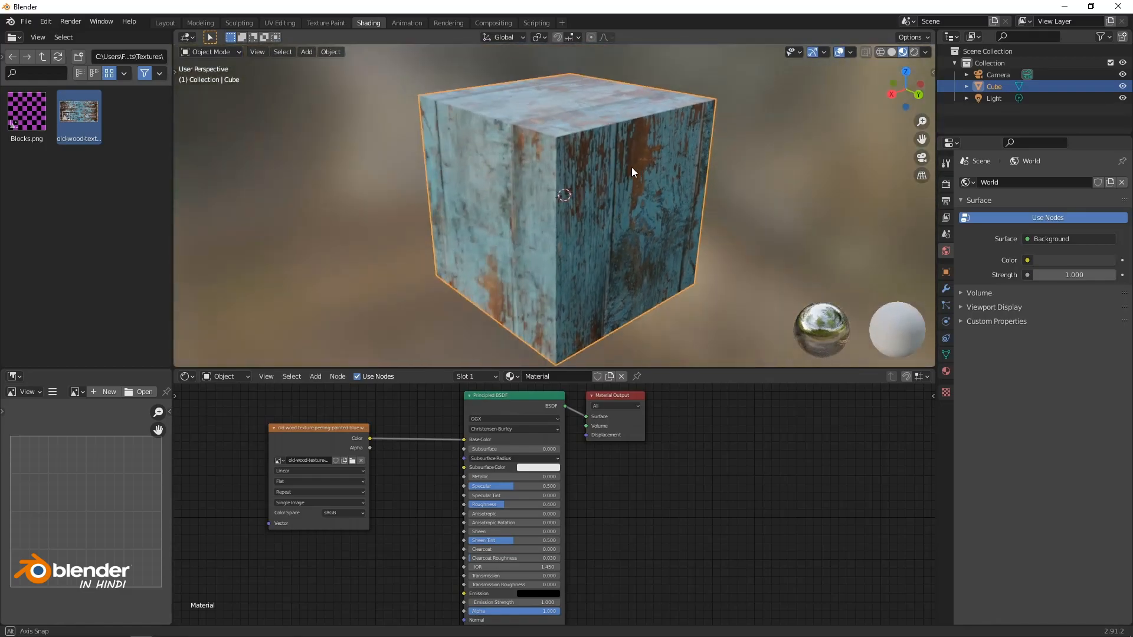
Widen the image editor area below the file browser and change it to a UV Editor.
left_click_drag(171, 427, 306, 427)
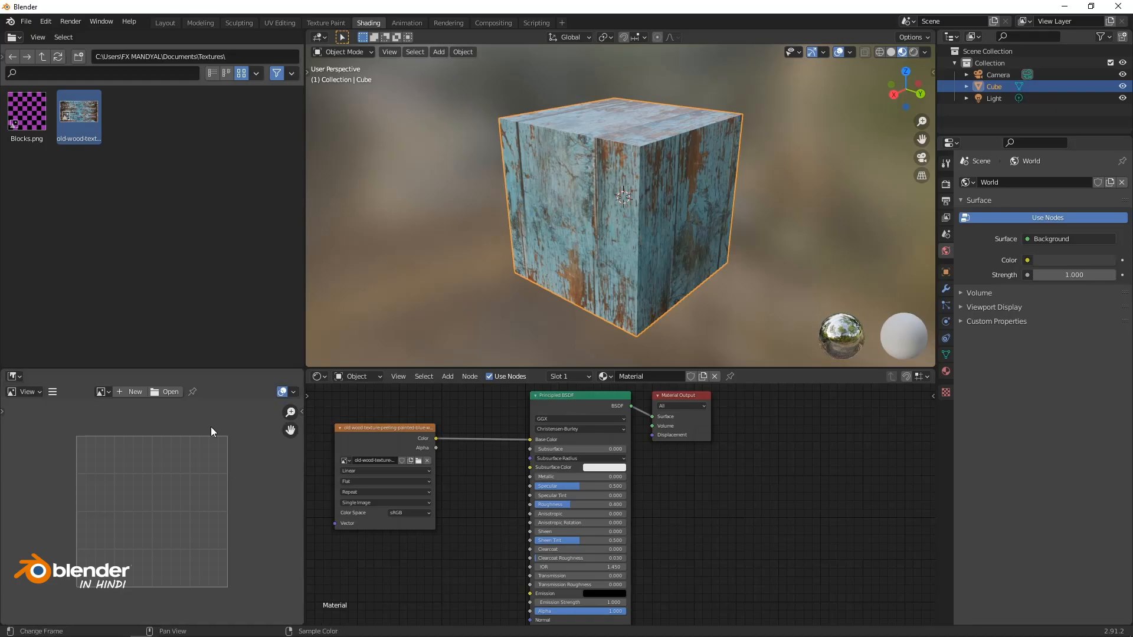
left_click(14, 375)
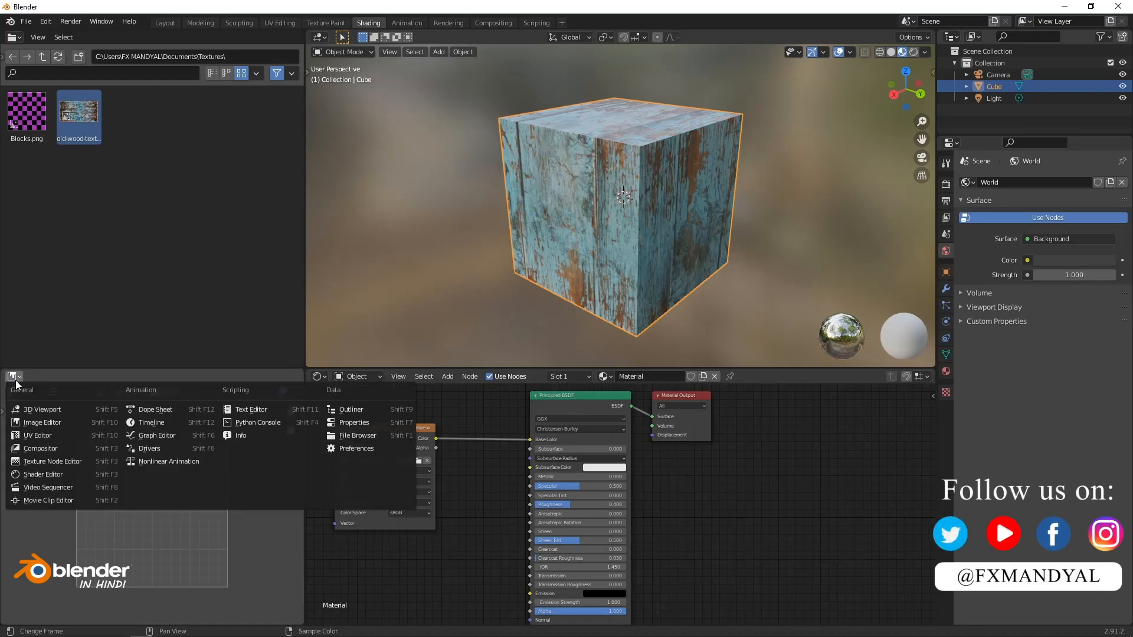
left_click(58, 435)
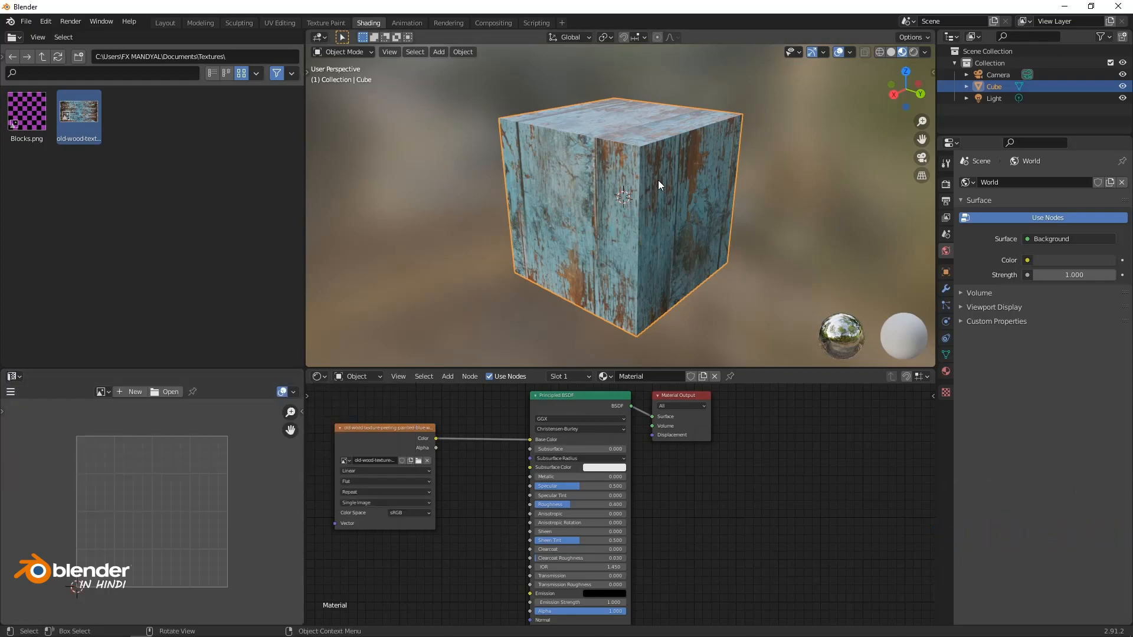
Put the cube in Edit Mode so its UV layout shows over the wood texture in the UV Editor.
left_click(349, 53)
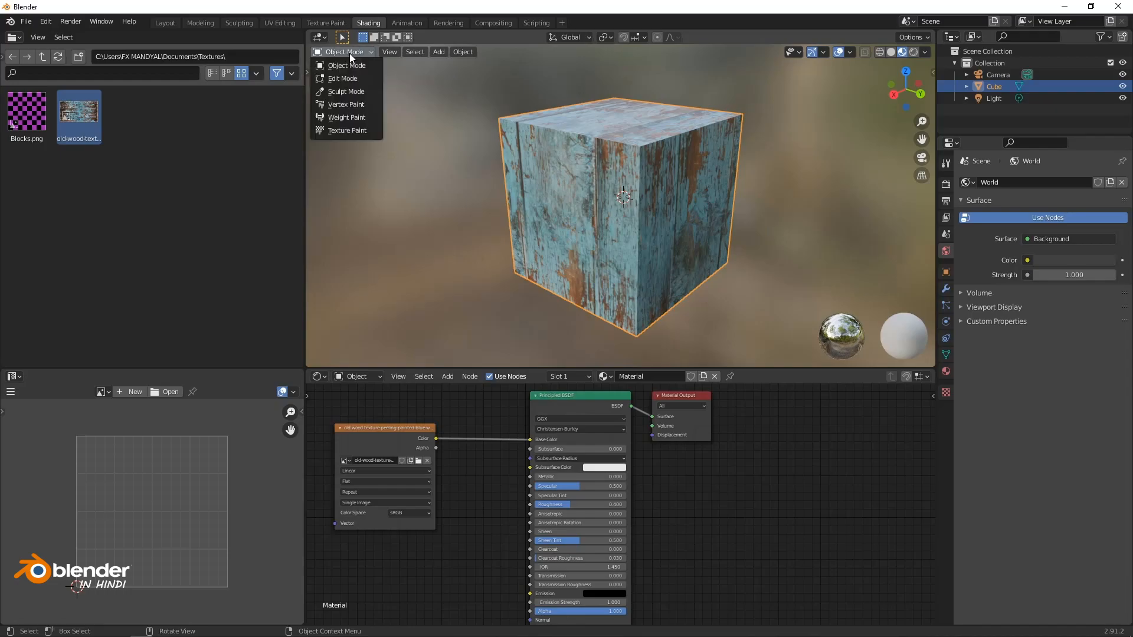
left_click(342, 78)
scroll(172, 458, "down", 5)
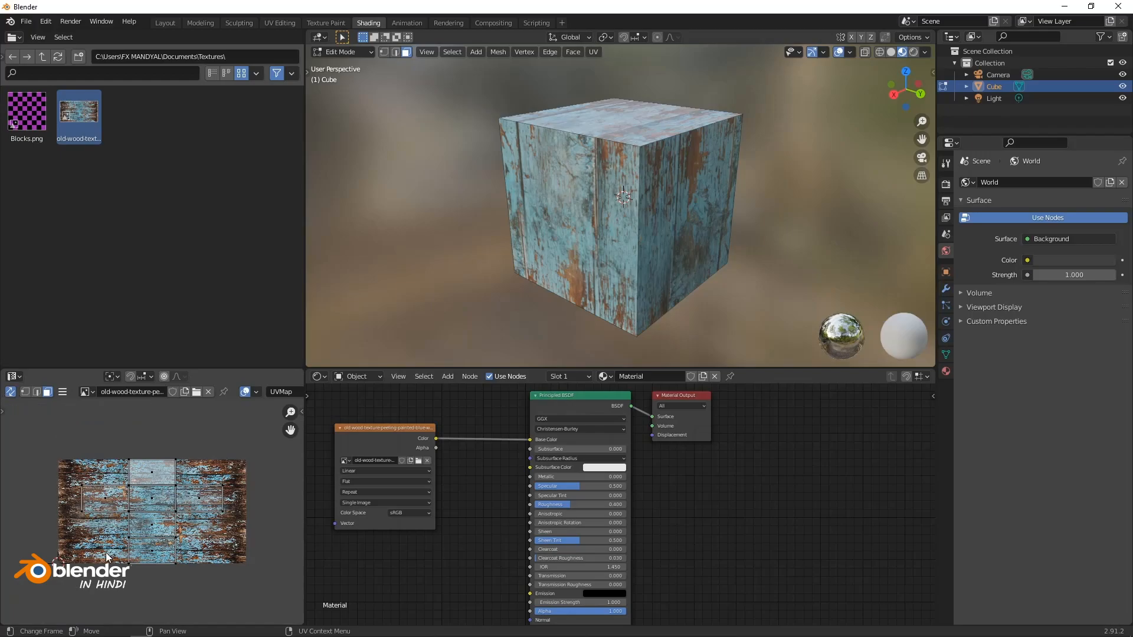
Select the cube's left visible side face and show the UV Editor's toolbar.
left_click(628, 246)
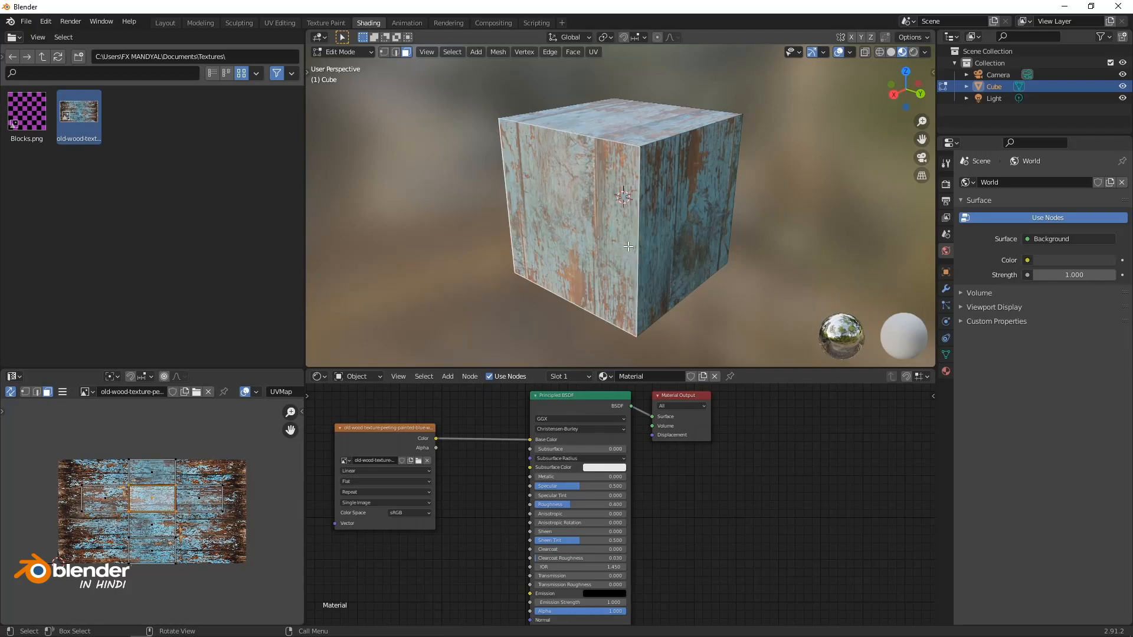
middle_click_drag(628, 247, 596, 267)
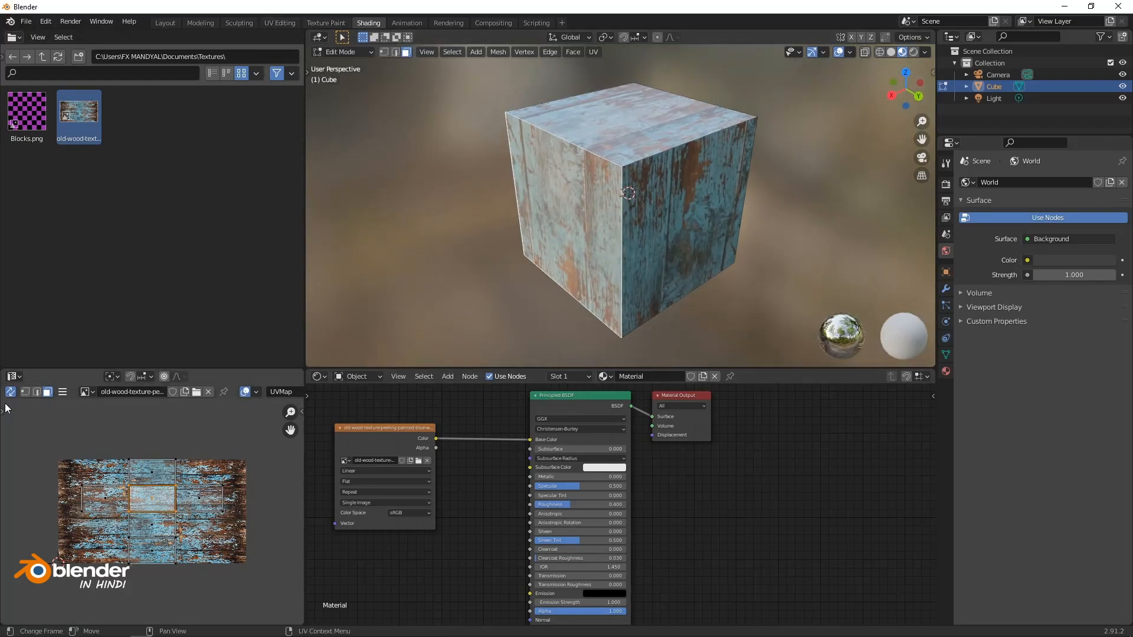
left_click_drag(5, 412, 29, 413)
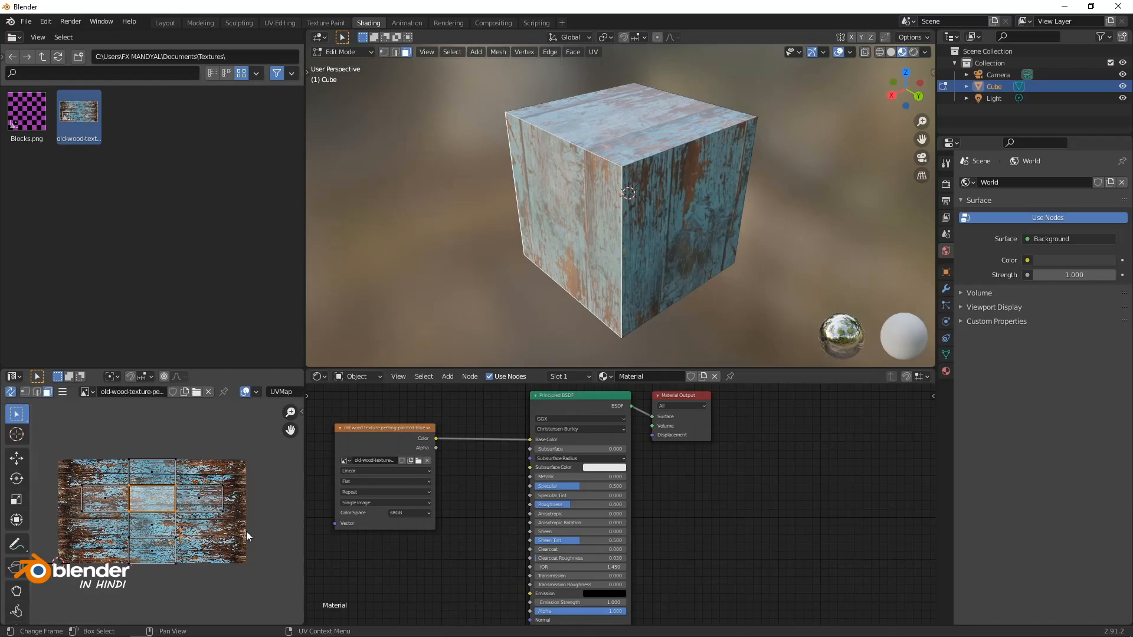
Switch to the UV Editing workspace and display the cube in Material Preview shading with its top face in close view.
left_click(286, 26)
scroll(260, 346, "down", 8)
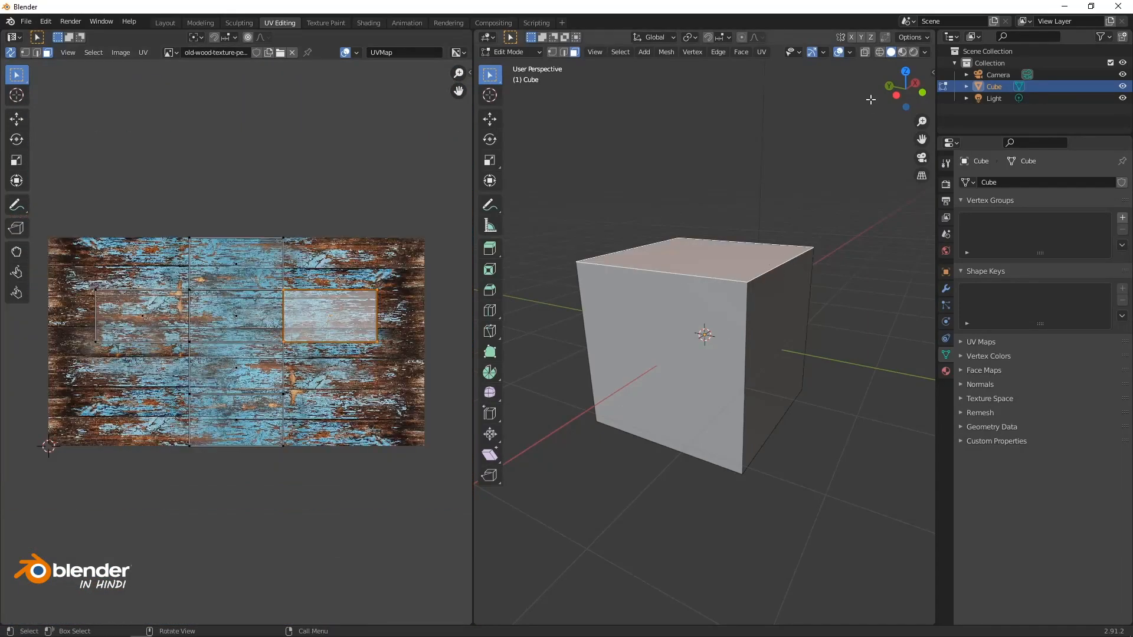
left_click(902, 51)
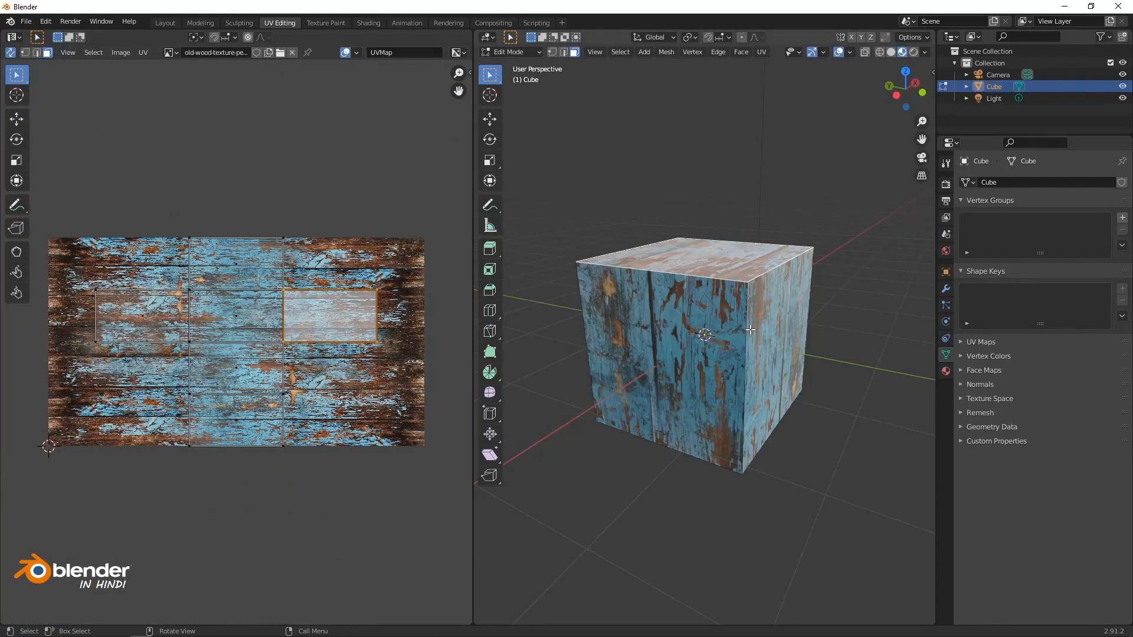
middle_click_drag(761, 307, 789, 284)
scroll(787, 286, "up", 3)
middle_click_drag(638, 239, 660, 271)
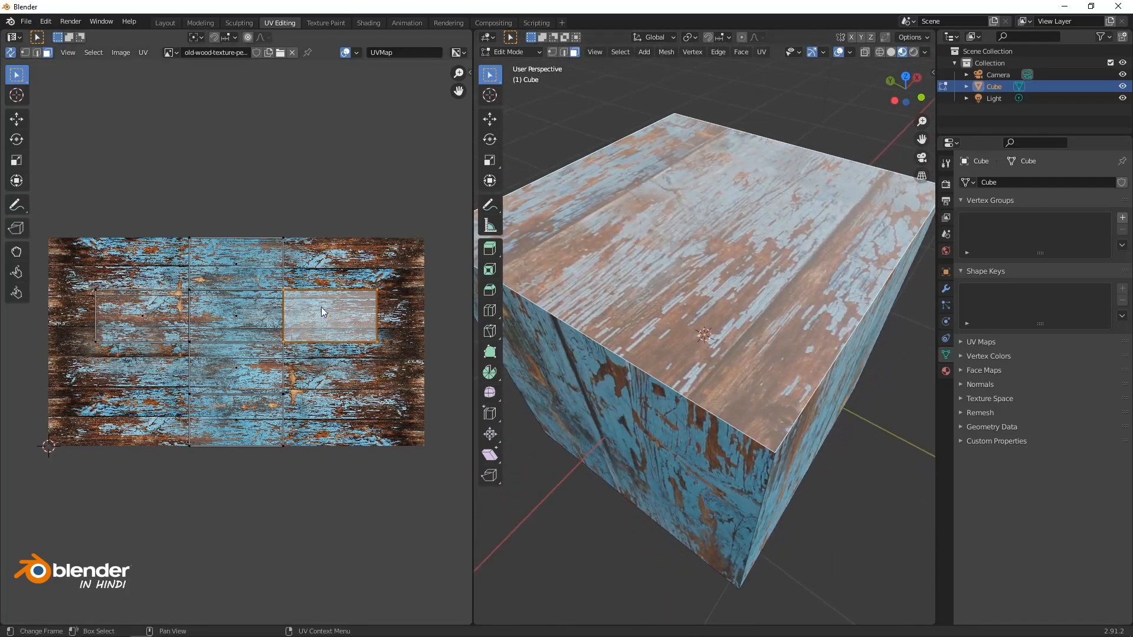
Move the selected top face's UVs slightly across the wood texture with the Move tool, and undo the move.
left_click(16, 118)
left_click_drag(330, 314, 354, 312)
left_click_drag(275, 341, 278, 343)
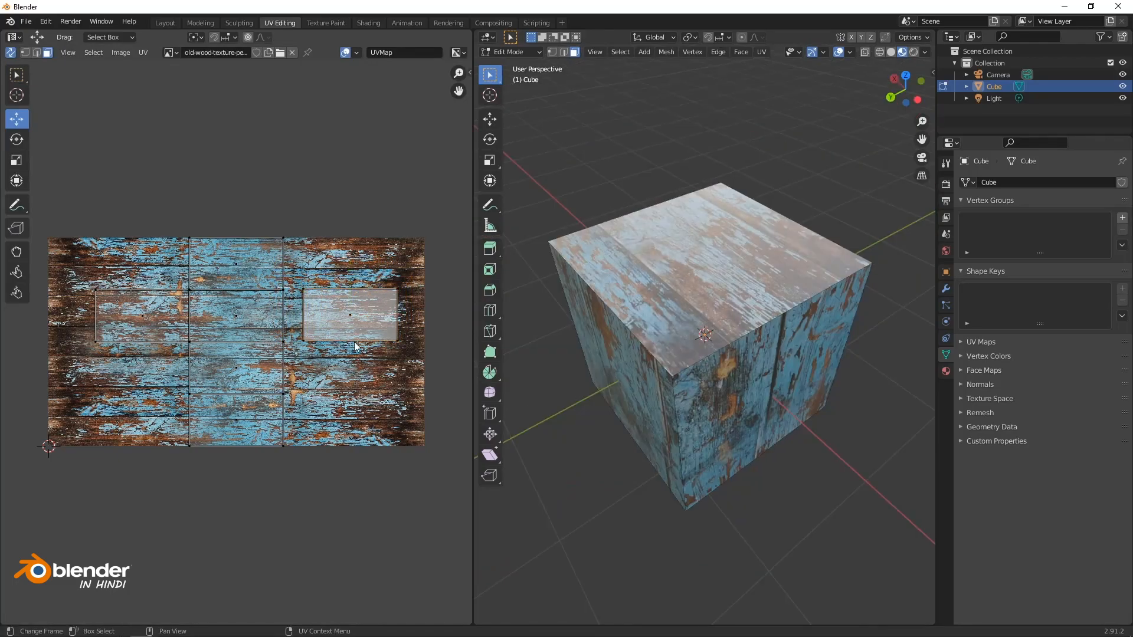
key("ctrl+z")
key("ctrl+z")
Select all of the cube's faces and unwrap them.
left_click_drag(92, 233, 346, 423)
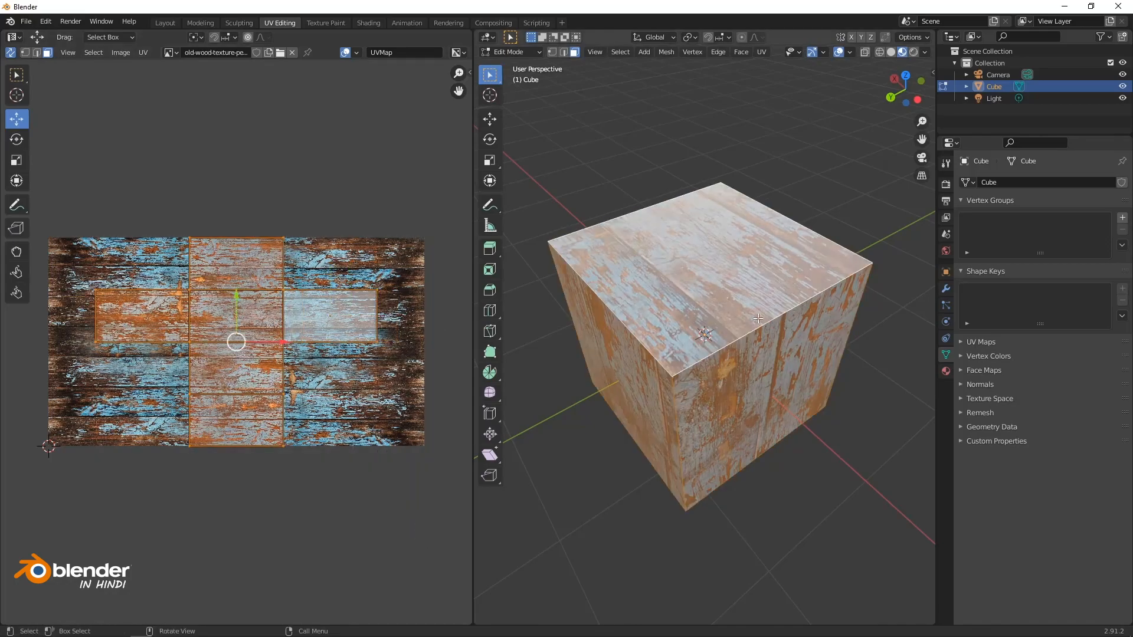
middle_click_drag(772, 283, 761, 266)
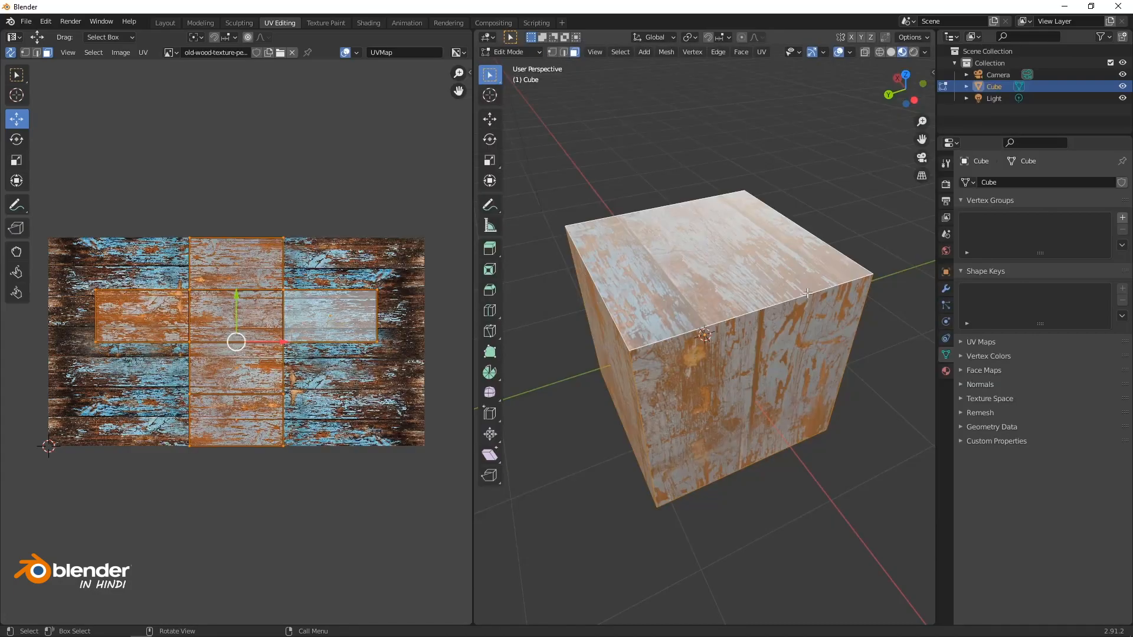
left_click(761, 52)
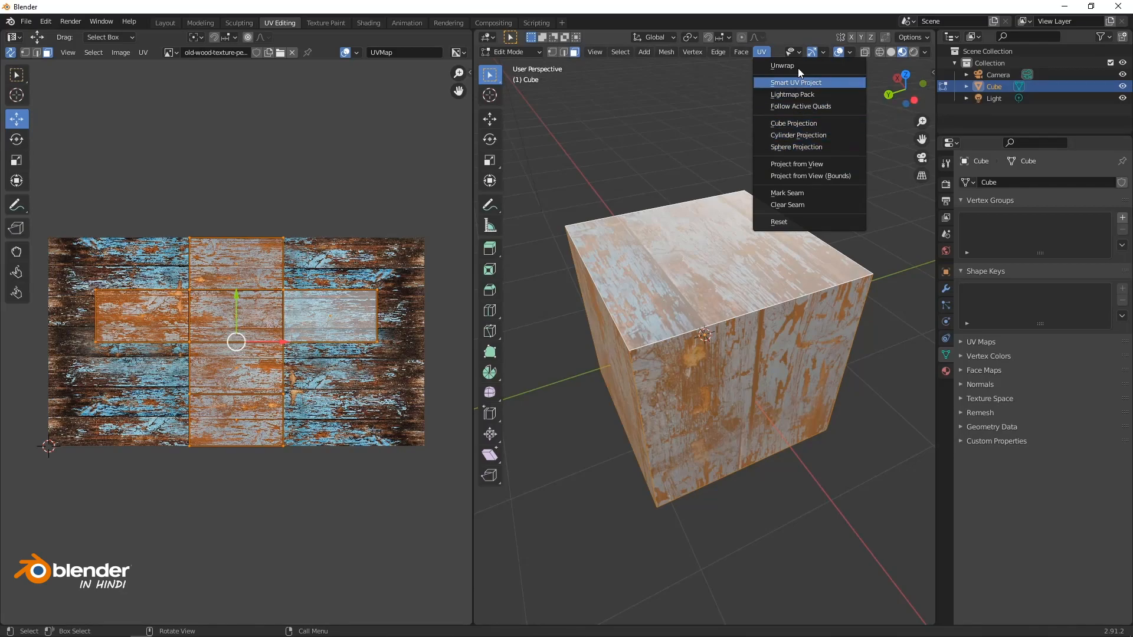
left_click(781, 67)
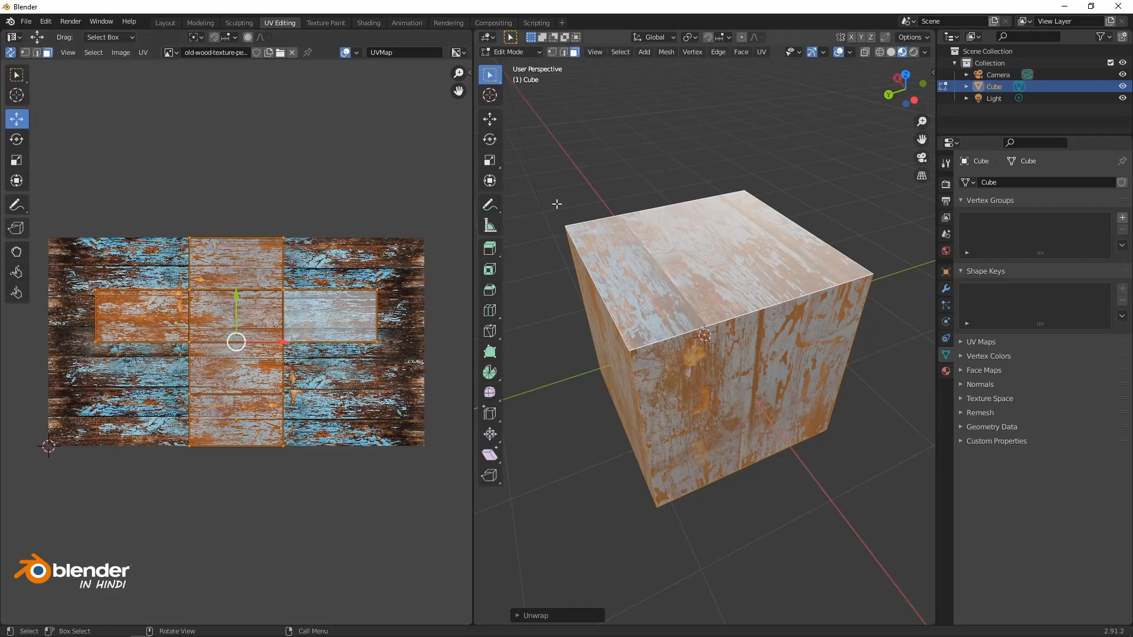
Reselect all of the cube's faces and map their UVs with Project from View.
left_click(762, 53)
left_click(761, 51)
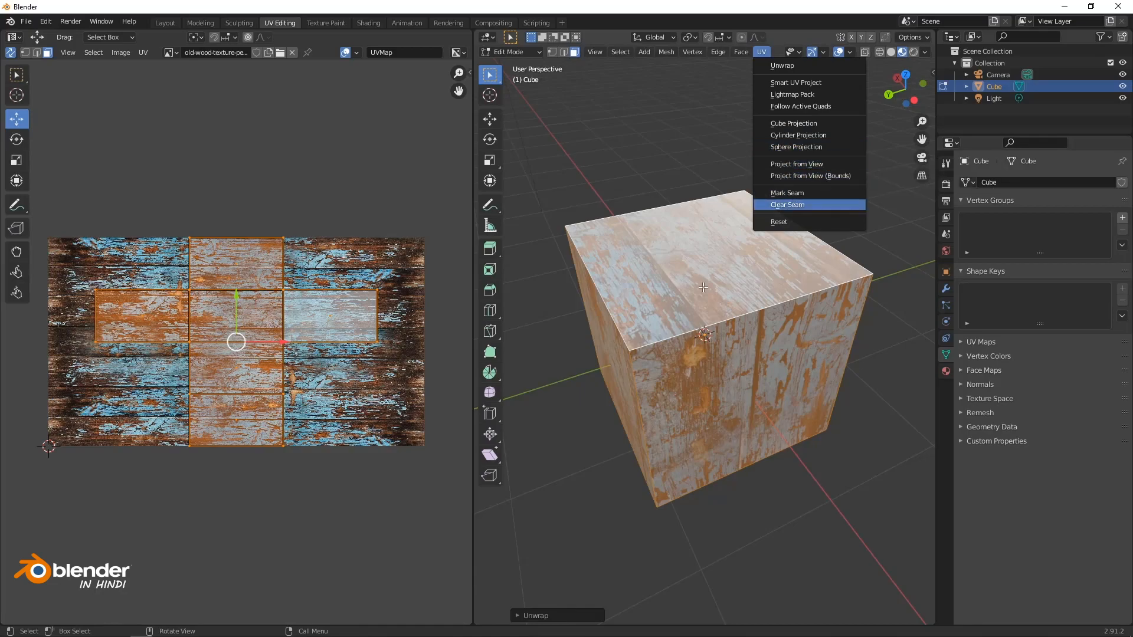
middle_click_drag(640, 305, 731, 285)
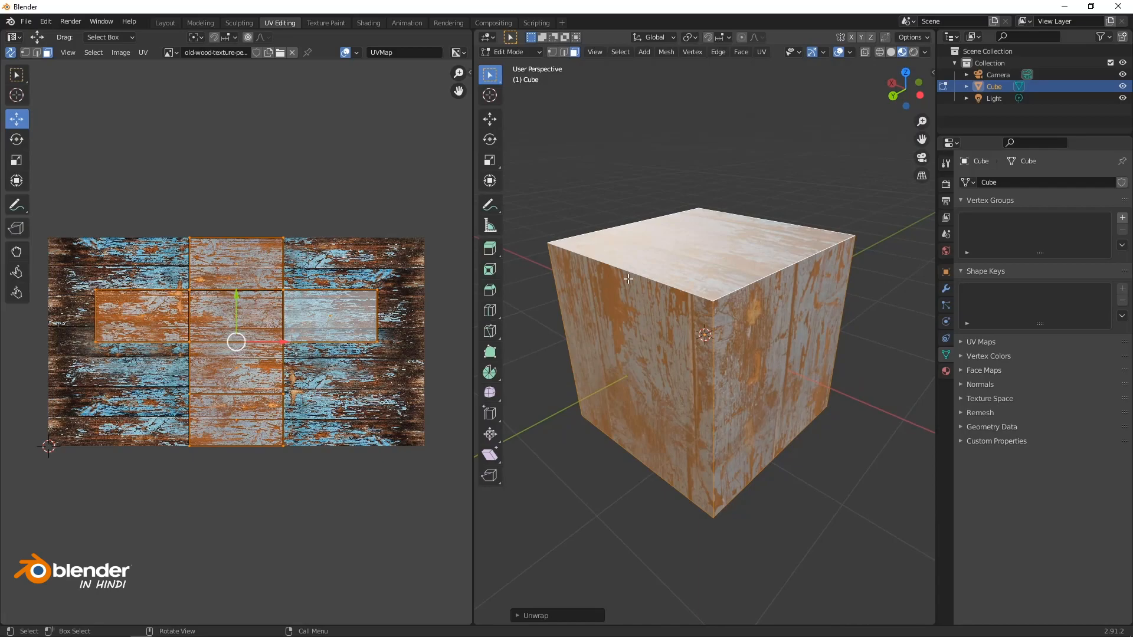
left_click(740, 124)
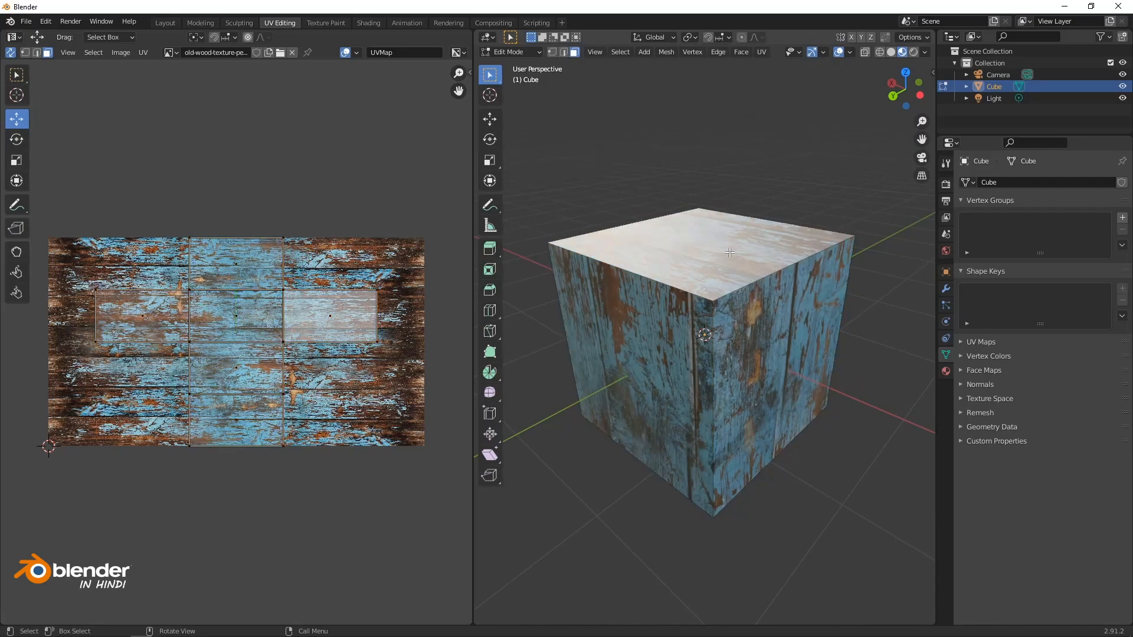
left_click(763, 266)
key("a")
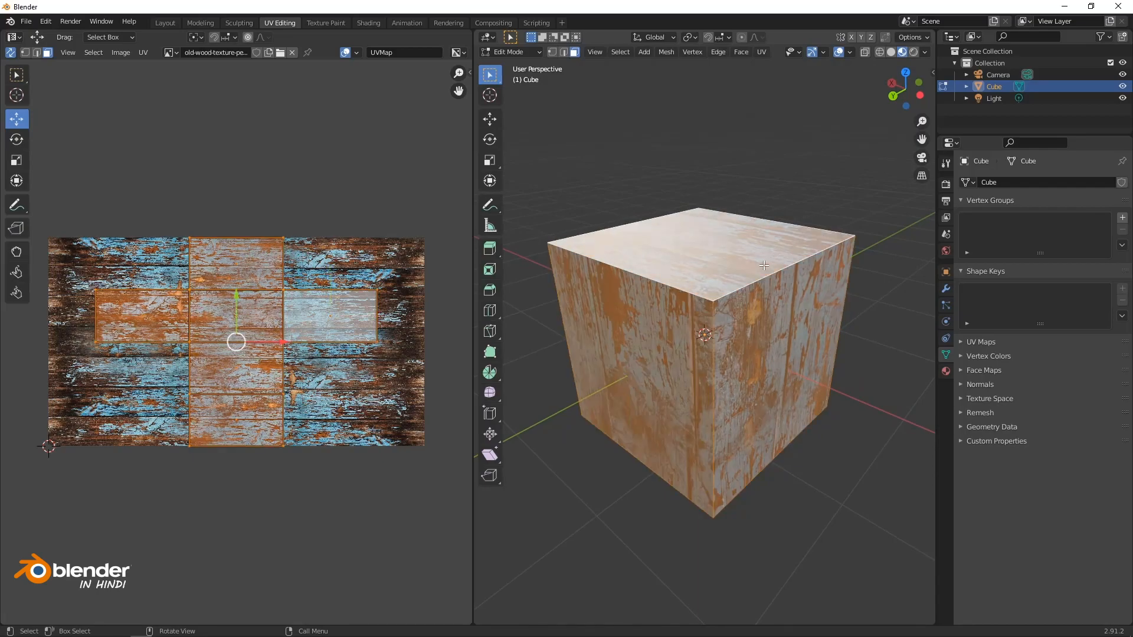
left_click(760, 52)
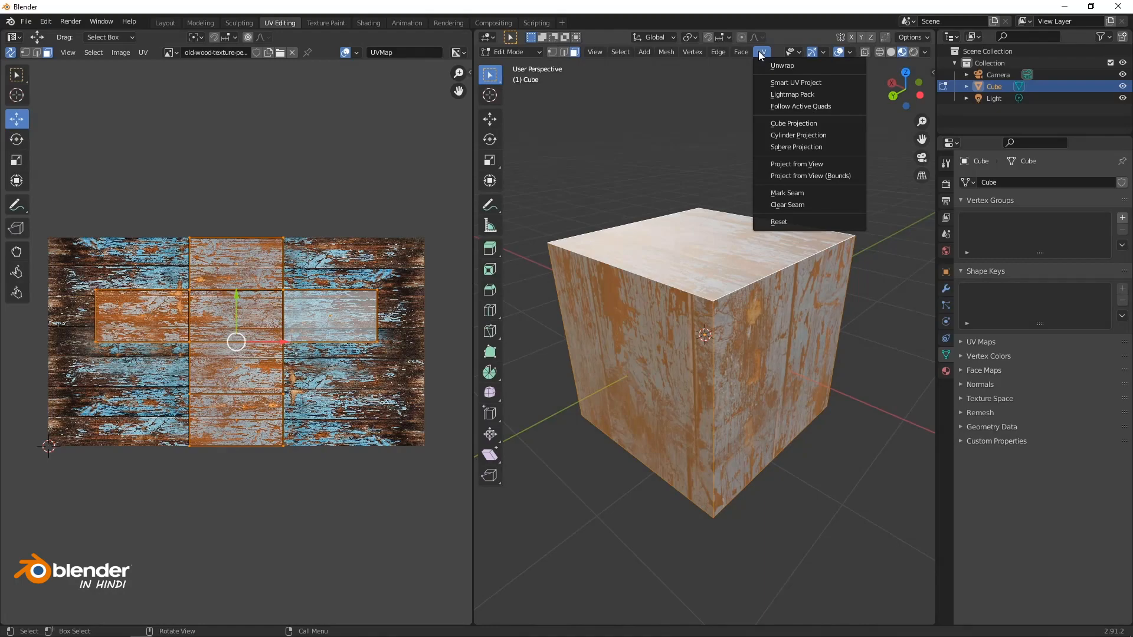
left_click(801, 164)
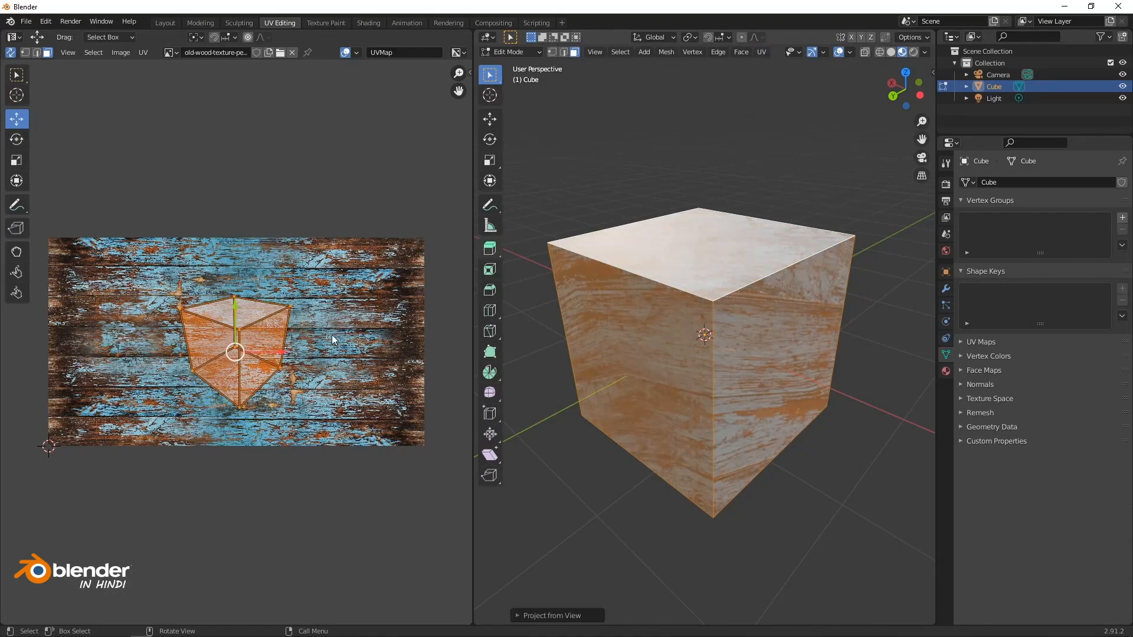
Select the cube's left side face and its top face in turn to compare them with the projected UV layout.
scroll(236, 345, "up", 2)
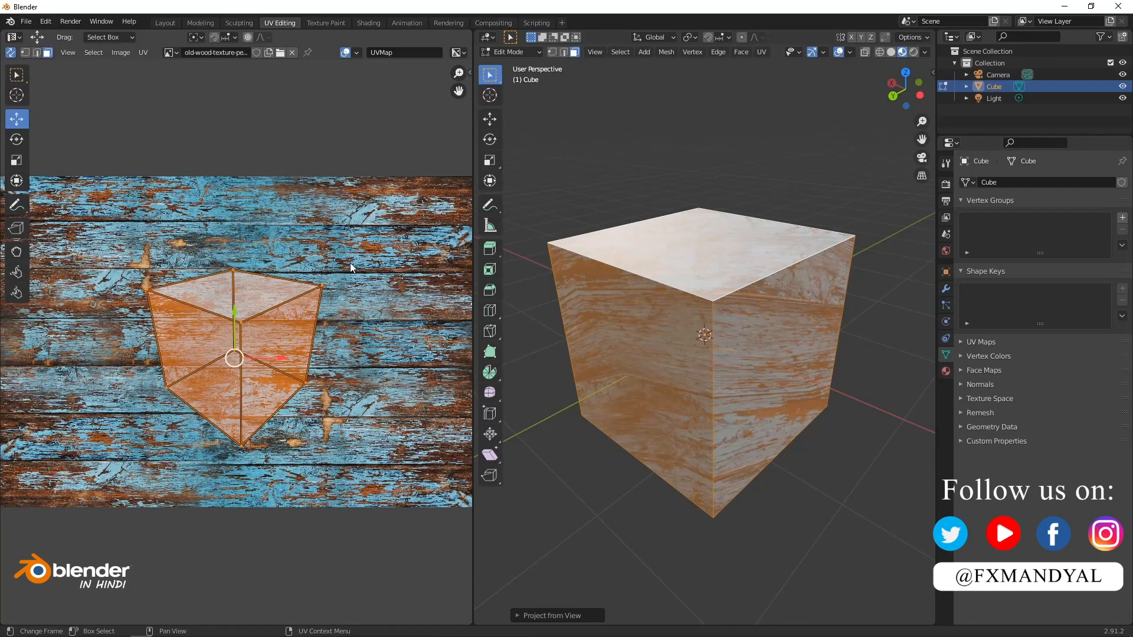
left_click(19, 76)
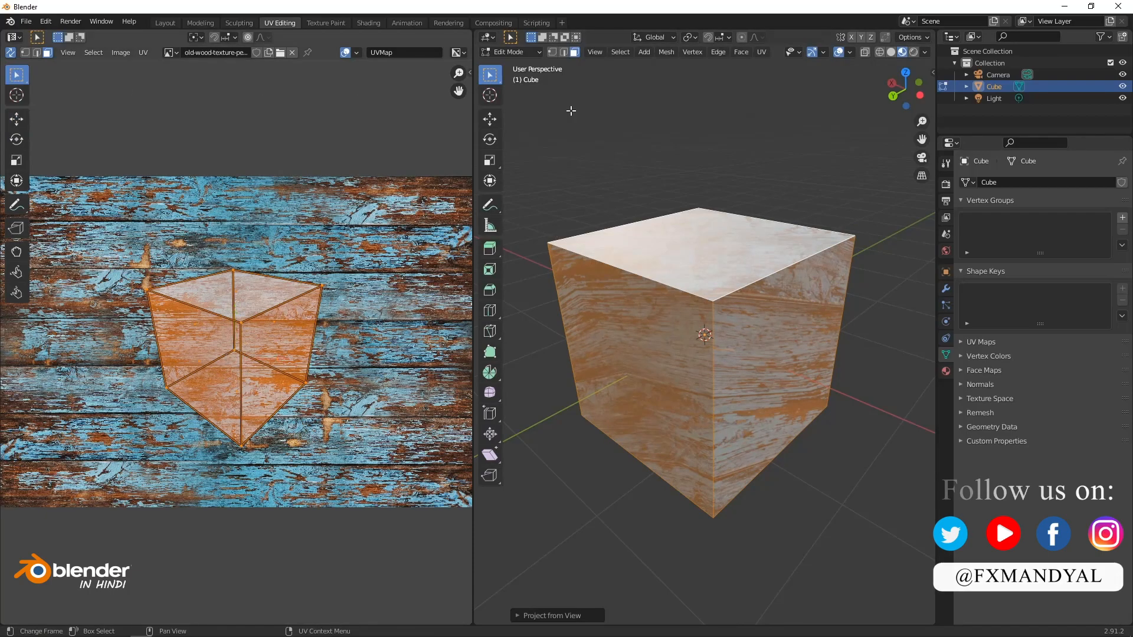
left_click(599, 112)
middle_click_drag(741, 329, 756, 385)
left_click(913, 52)
middle_click_drag(650, 277, 799, 329)
left_click(214, 282)
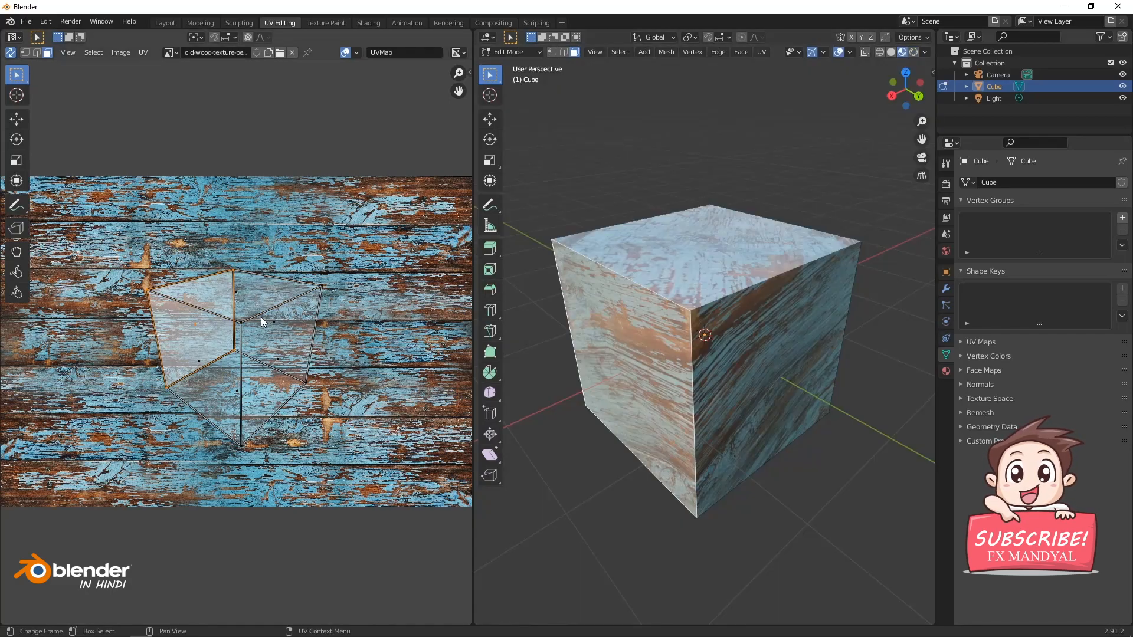
left_click(745, 243)
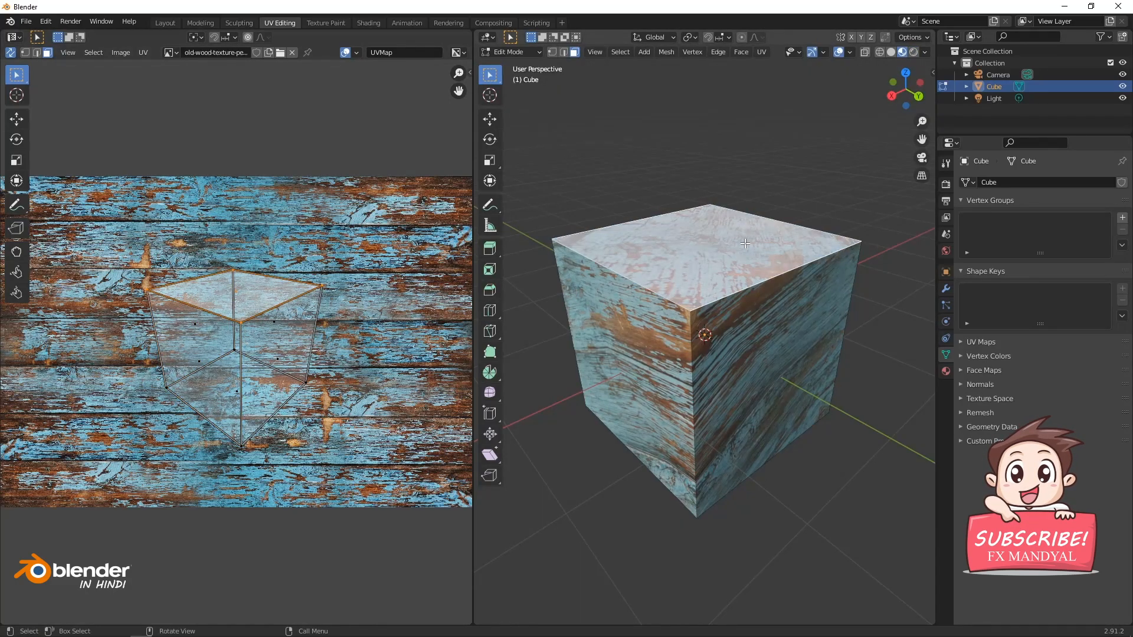
Select the whole cube and apply Unwrap to the view-projected UV layout.
key("a")
left_click(760, 52)
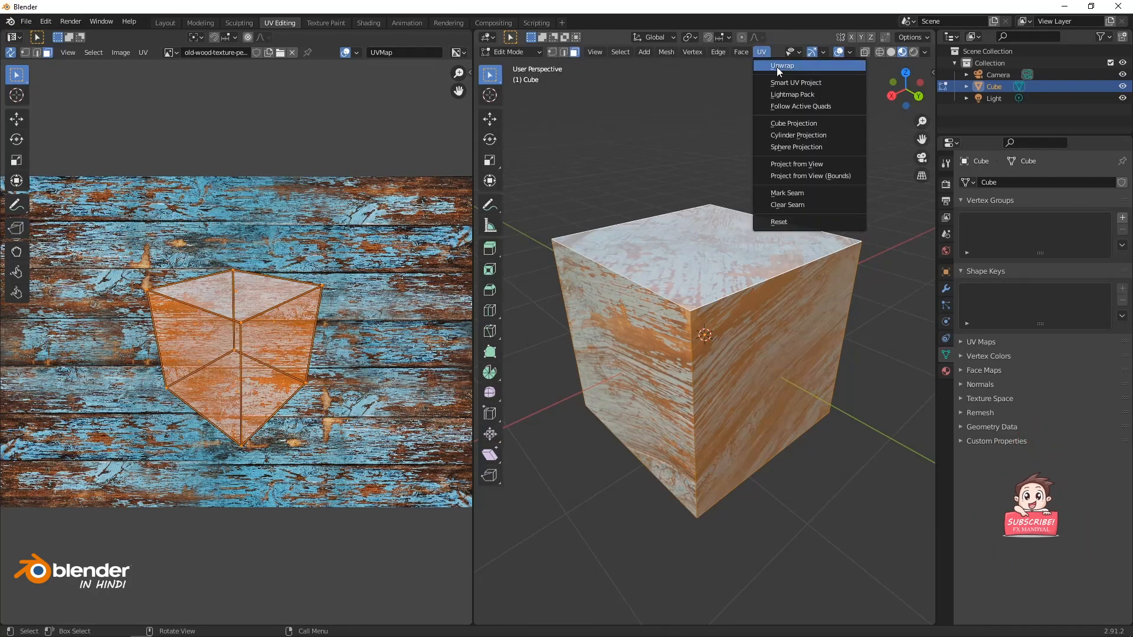
left_click(776, 66)
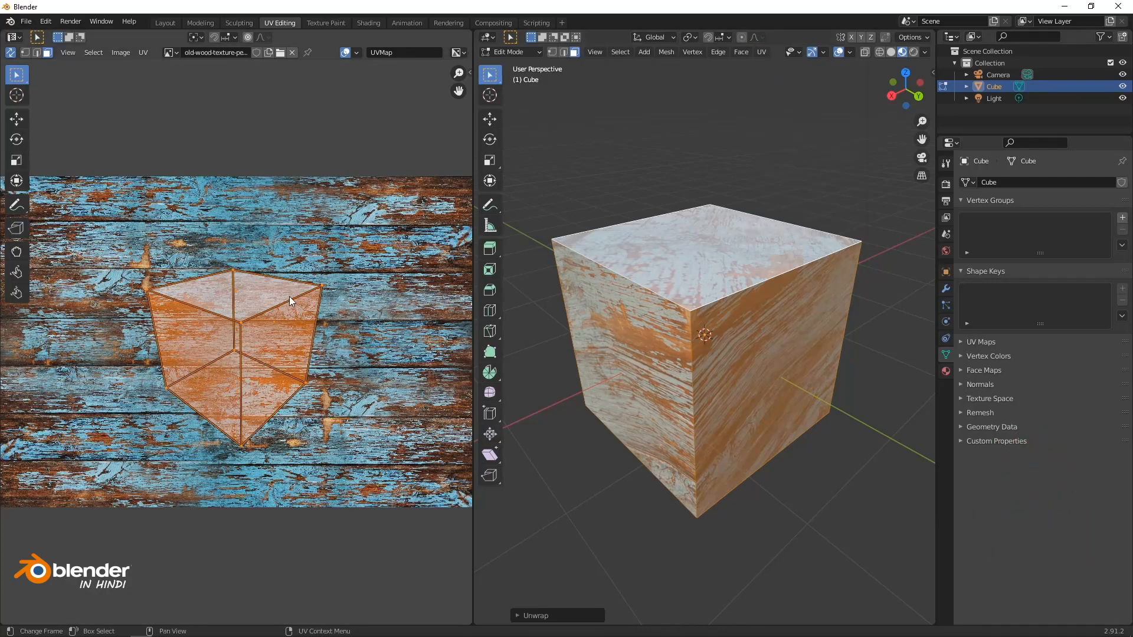
left_click(770, 49)
left_click(766, 53)
left_click(765, 65)
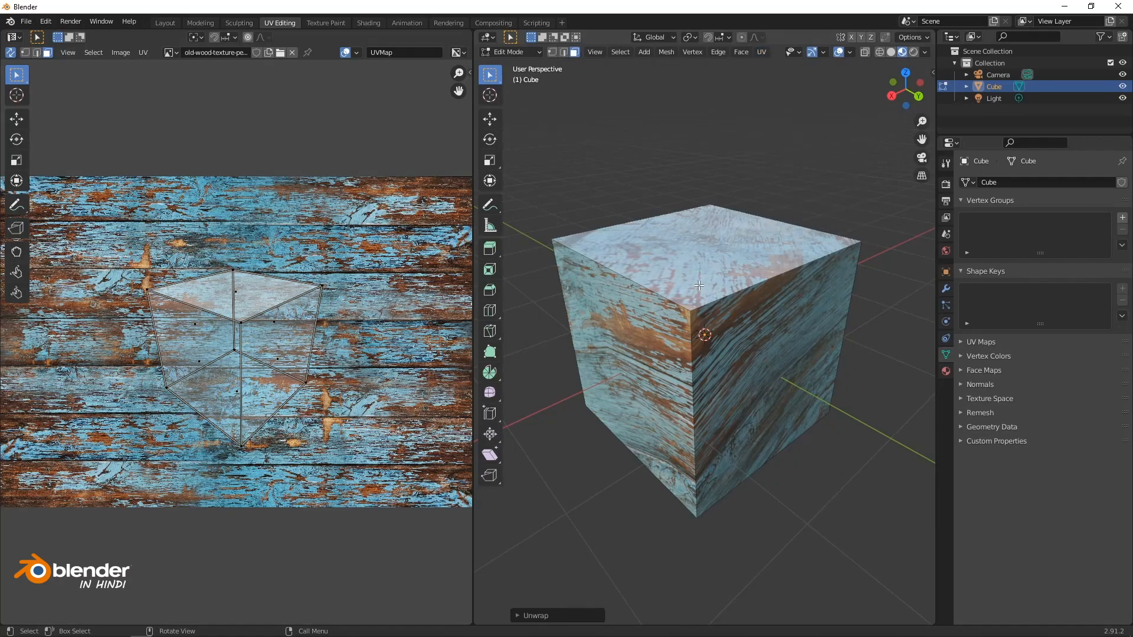
key("a")
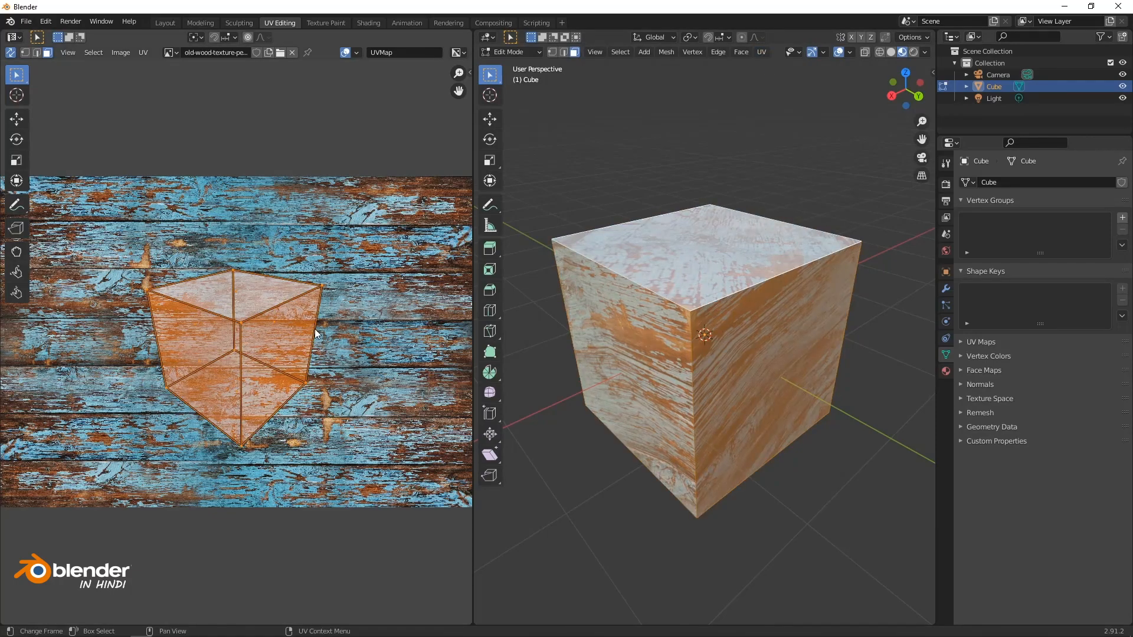
middle_click_drag(689, 282, 685, 306)
left_click(760, 53)
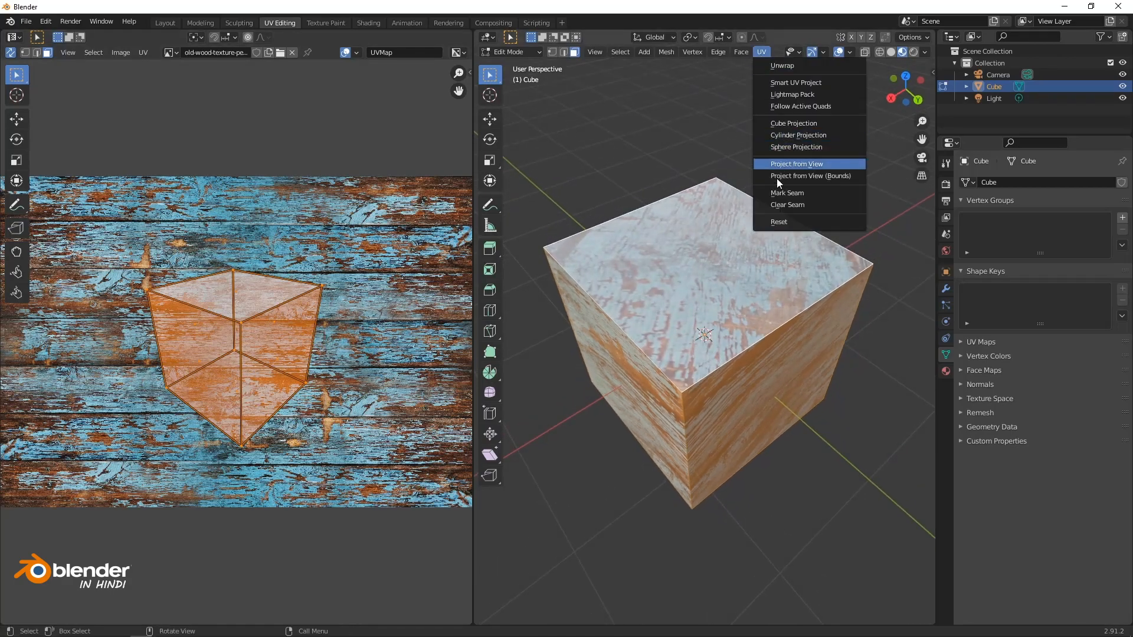
left_click(678, 163)
middle_click_drag(722, 331, 738, 296)
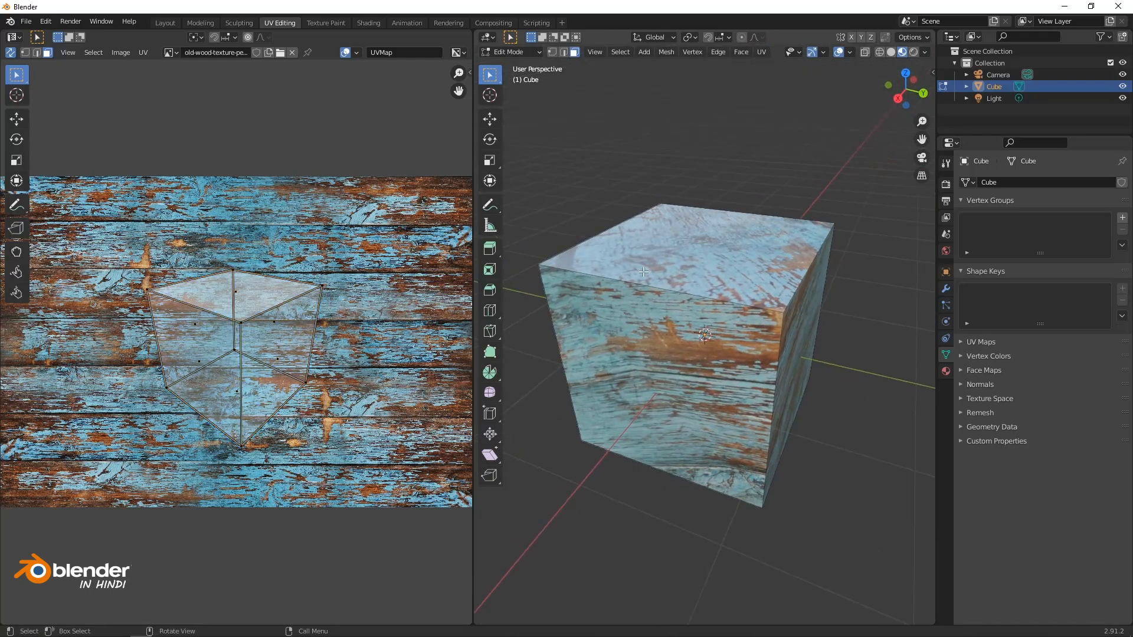
Switch to edge select mode and select the left side face's two vertical edges and its bottom edge.
left_click(590, 278)
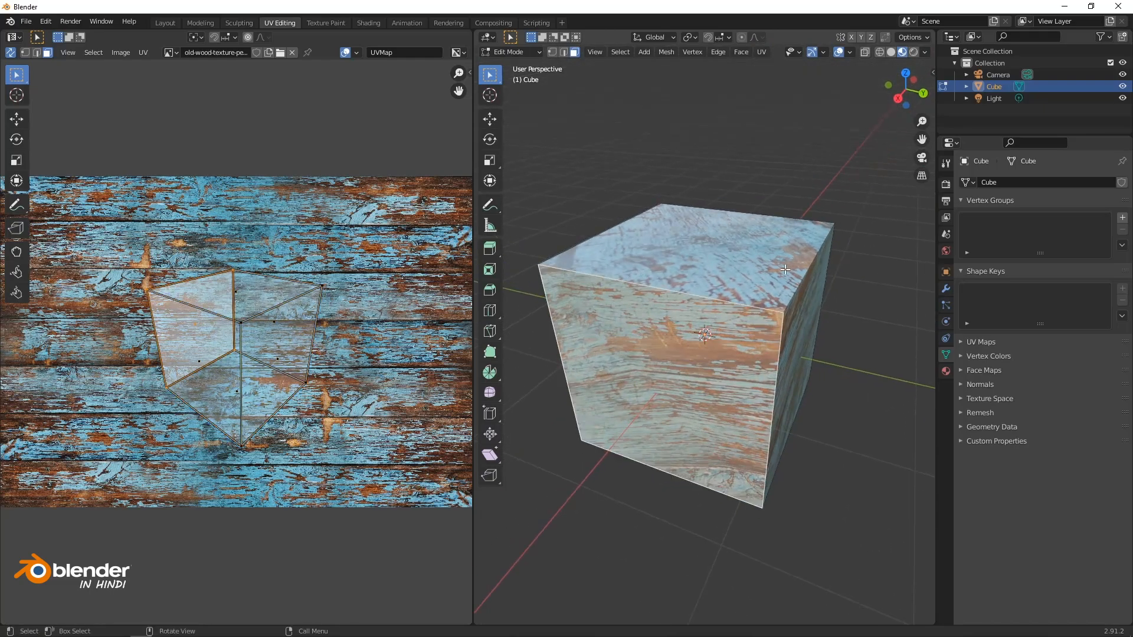
left_click(561, 52)
middle_click_drag(634, 391, 633, 364)
left_click(693, 360)
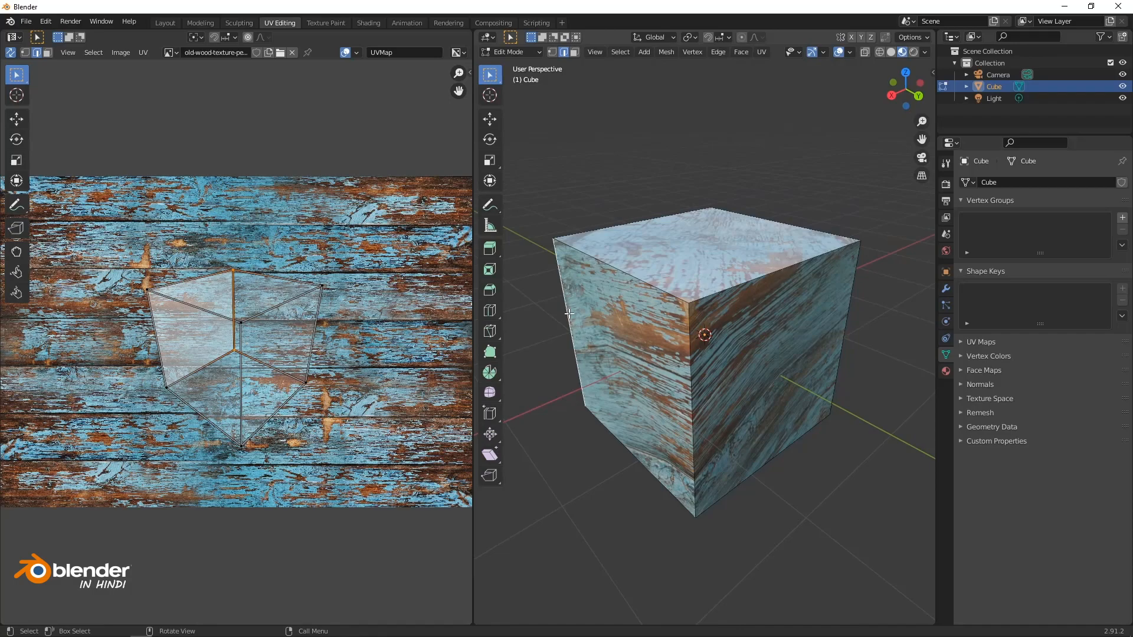
middle_click_drag(691, 393, 735, 397)
key("shift")
middle_click_drag(694, 479, 537, 353)
scroll(525, 437, "down", 2)
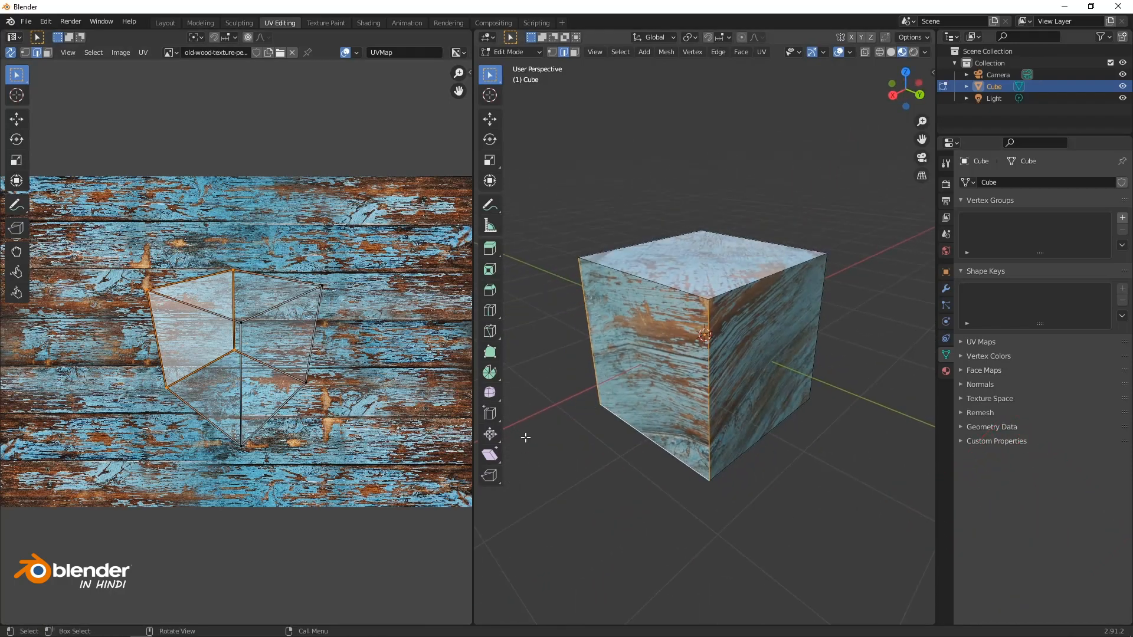
Annotate an outward arrow and strokes at the cube's side face to show it folding open, and erase them.
left_click(490, 204)
mouse_move(624, 371)
left_mouse_down()
mouse_move(555, 428)
mouse_move(536, 391)
mouse_move(539, 364)
mouse_move(570, 408)
left_mouse_up()
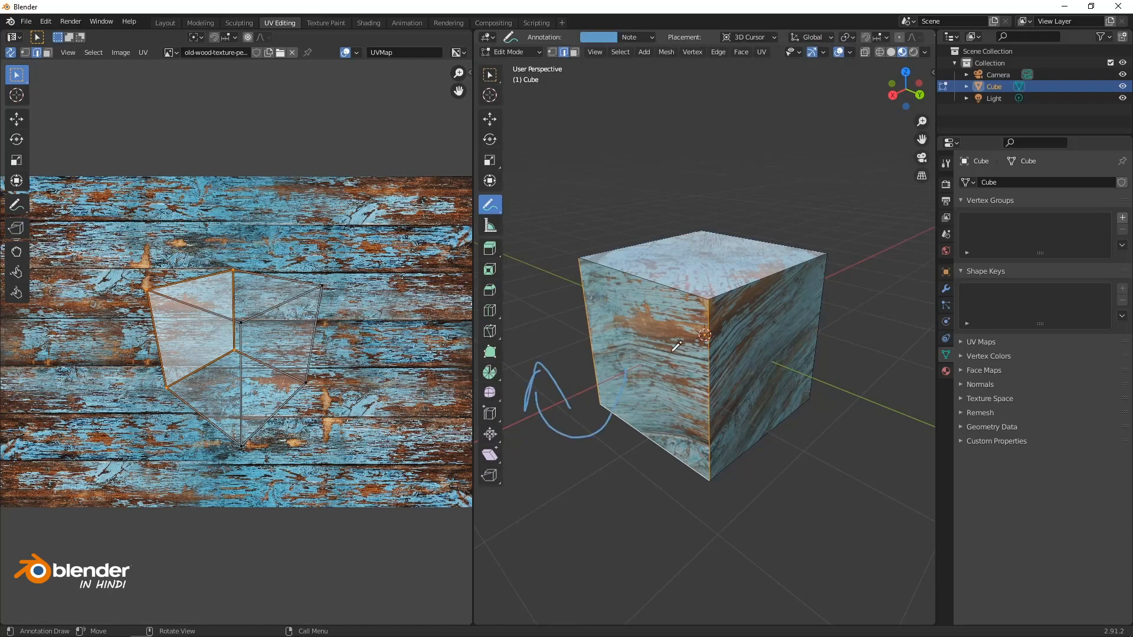
mouse_move(620, 265)
left_mouse_down()
mouse_move(663, 273)
mouse_move(662, 258)
mouse_move(630, 271)
mouse_move(664, 280)
left_mouse_up()
mouse_move(765, 328)
middle_mouse_down()
mouse_move(679, 366)
mouse_move(626, 366)
middle_mouse_up()
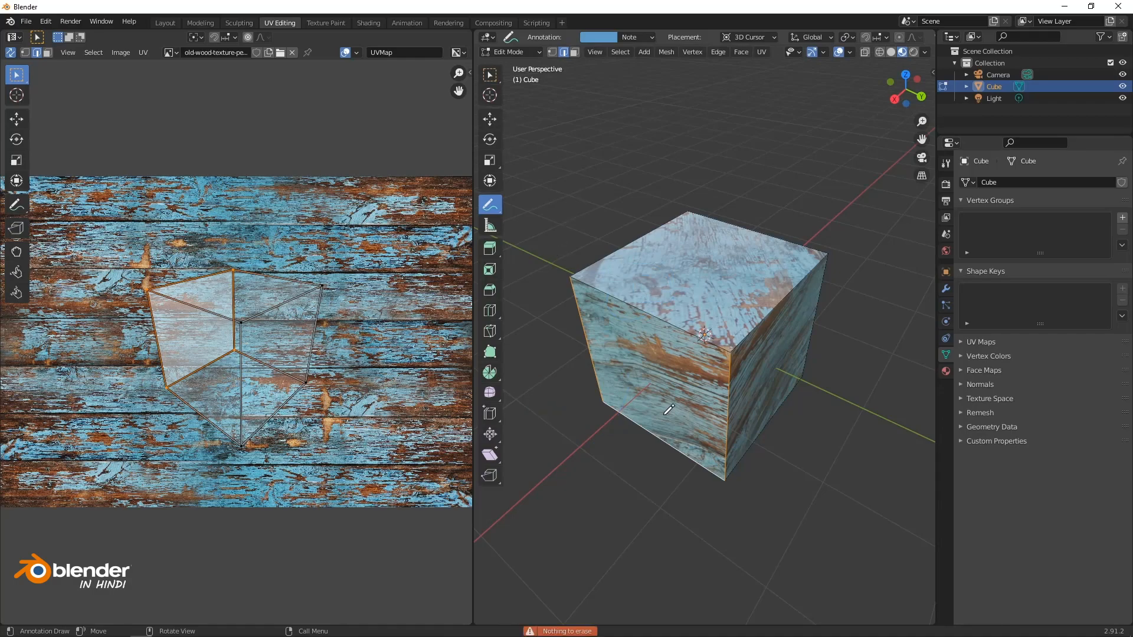
middle_click_drag(652, 400, 643, 376)
Draw freehand annotation lines along the side and bottom edges of the cube's side faces to mark where they open.
mouse_move(566, 258)
left_mouse_down()
mouse_move(573, 434)
mouse_move(750, 507)
left_mouse_up()
left_click_drag(750, 507, 759, 306)
middle_click_drag(771, 414, 575, 409)
mouse_move(595, 284)
left_mouse_down()
mouse_move(601, 405)
mouse_move(842, 540)
mouse_move(847, 277)
left_mouse_up()
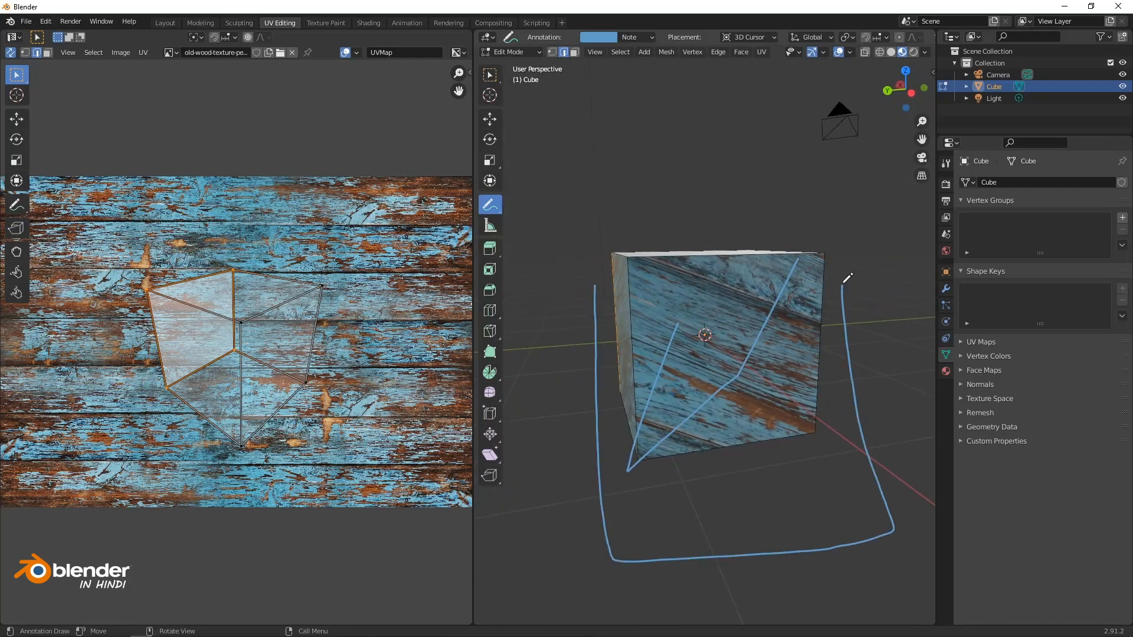
scroll(649, 348, "down", 8)
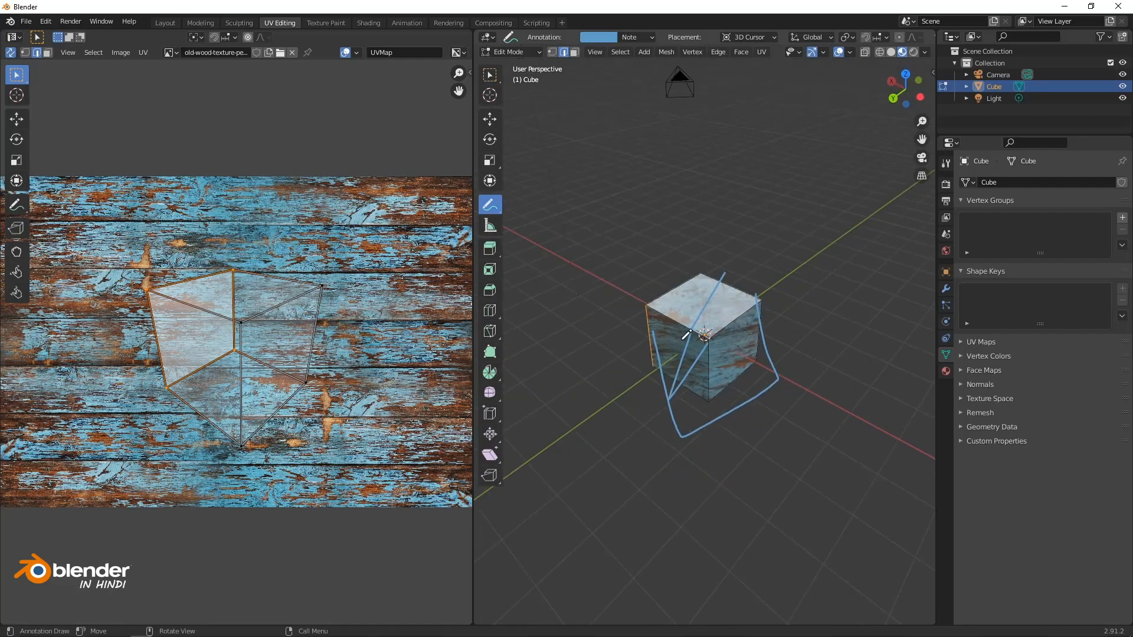
Draw a cross-shaped annotation of the unfolded cube net on the empty floor area, and erase the annotations.
mouse_move(662, 466)
left_mouse_down()
mouse_move(596, 479)
mouse_move(653, 535)
left_mouse_up()
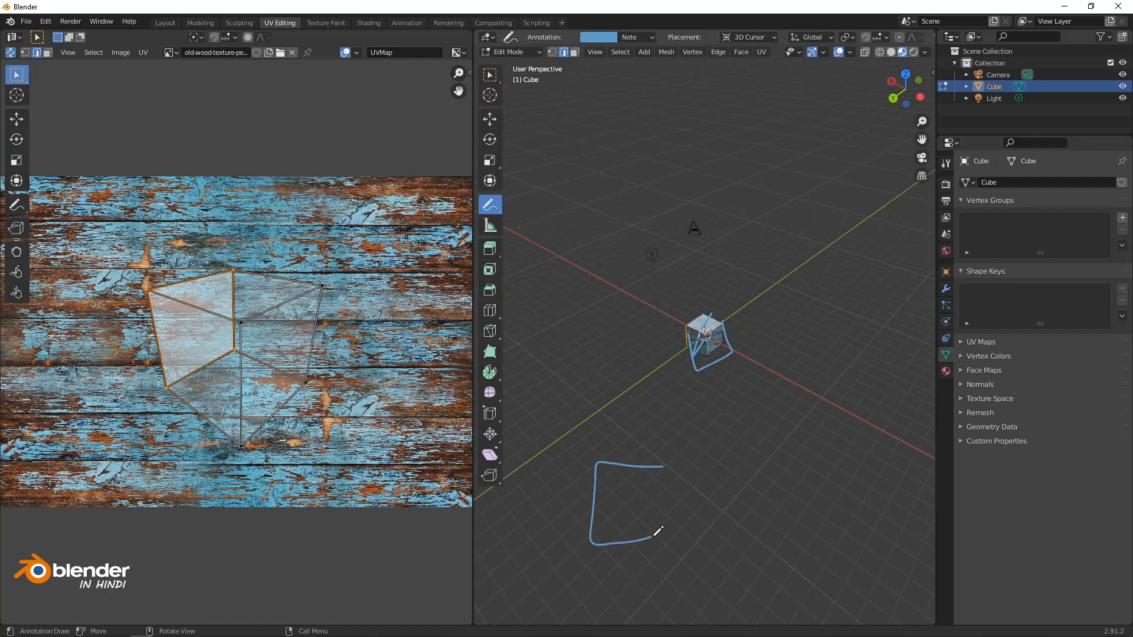
mouse_move(667, 466)
left_mouse_down()
mouse_move(665, 408)
mouse_move(732, 457)
mouse_move(812, 457)
mouse_move(784, 529)
mouse_move(723, 610)
mouse_move(643, 620)
mouse_move(649, 539)
left_mouse_up()
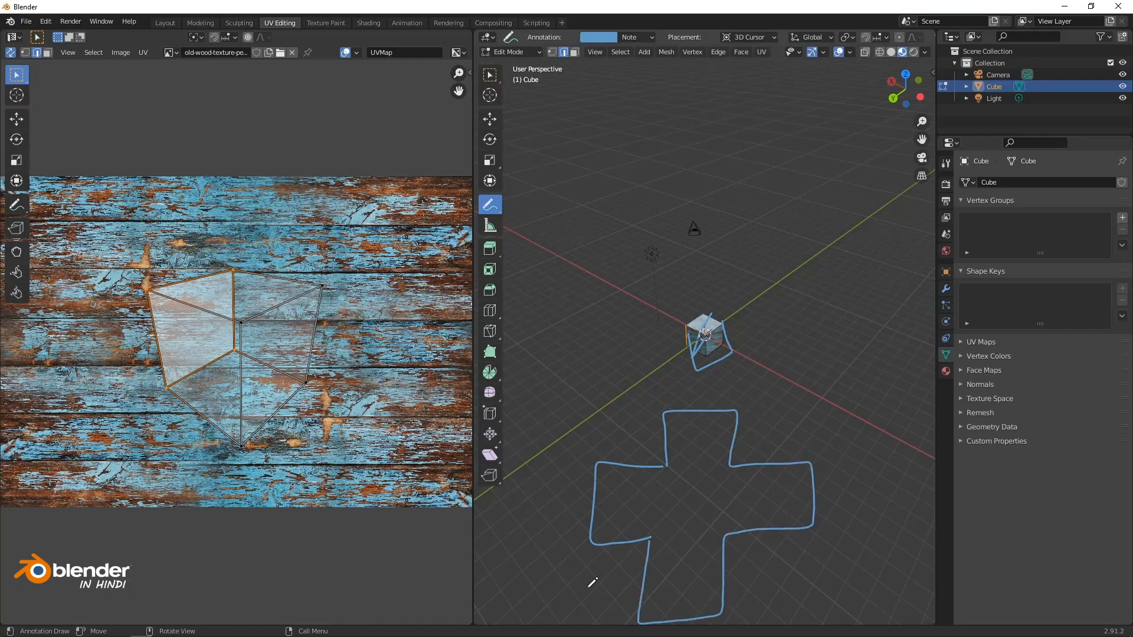
mouse_move(670, 469)
left_mouse_down()
mouse_move(654, 507)
mouse_move(655, 484)
mouse_move(662, 500)
mouse_move(761, 482)
mouse_move(687, 501)
mouse_move(681, 537)
left_mouse_up()
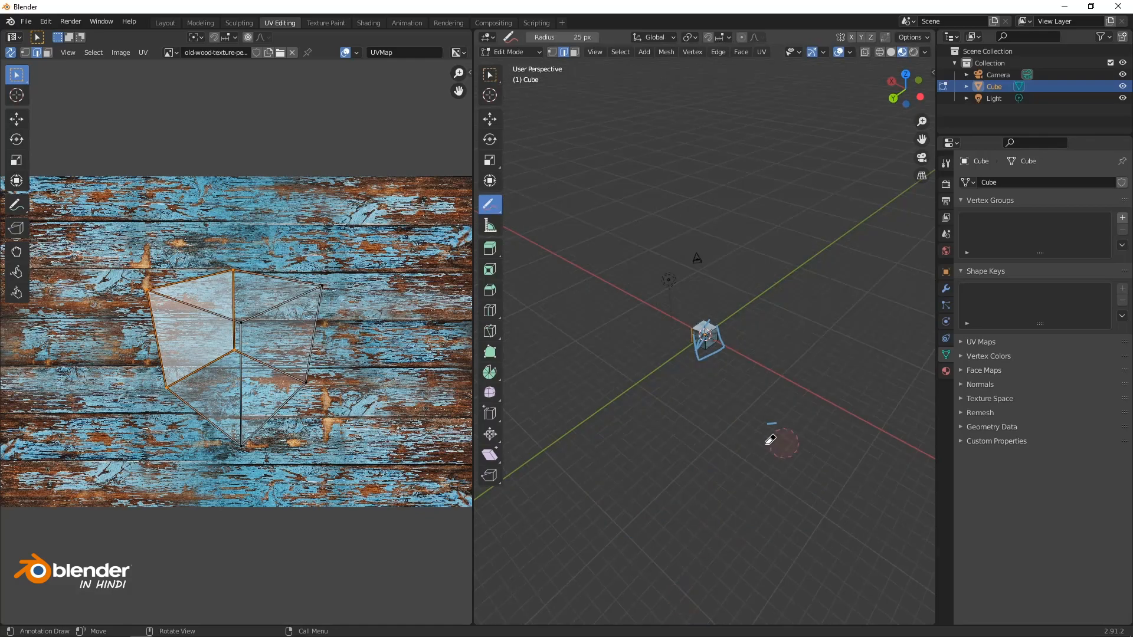
mouse_move(770, 440)
left_mouse_down()
mouse_move(795, 279)
mouse_move(709, 308)
mouse_move(746, 306)
mouse_move(738, 300)
left_mouse_up()
scroll(631, 369, "up", 3)
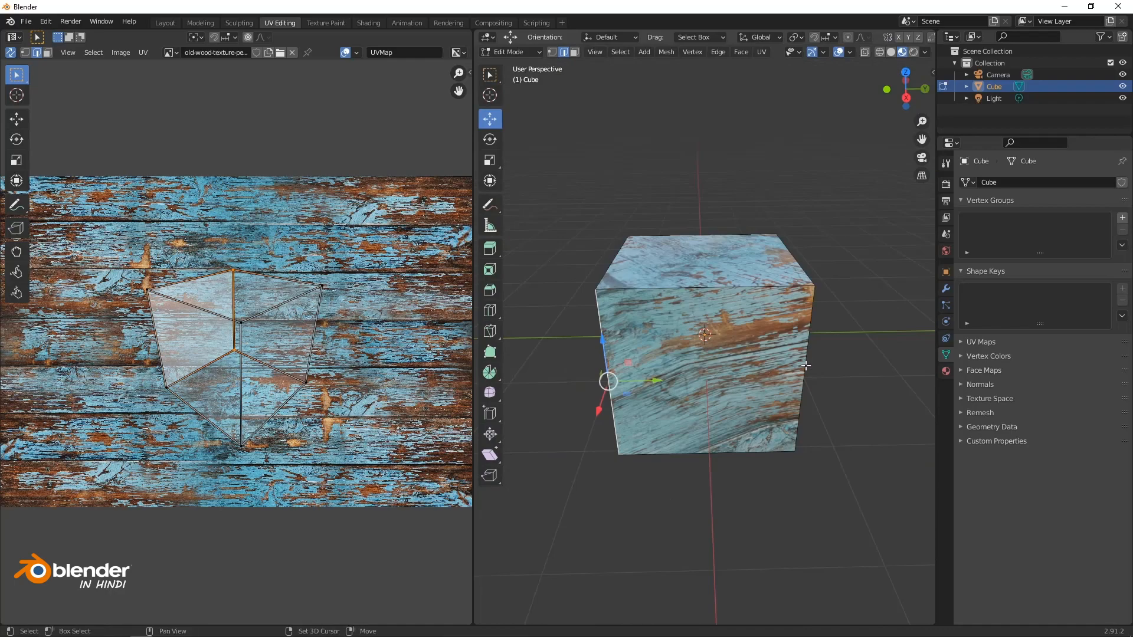
Extend the edge selection to all four vertical edges and three bottom edges of the cube, and mark them as seams.
left_click(746, 401)
middle_click_drag(721, 454, 660, 417)
left_click(671, 407, "shift")
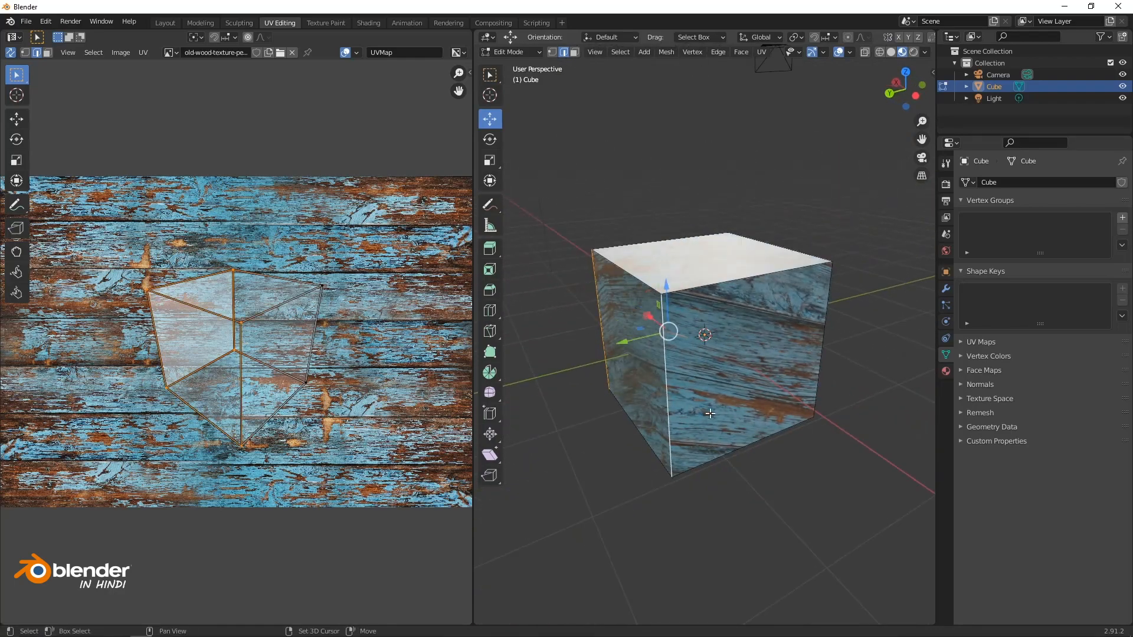
left_click(735, 449, "shift")
middle_click_drag(809, 337, 751, 360)
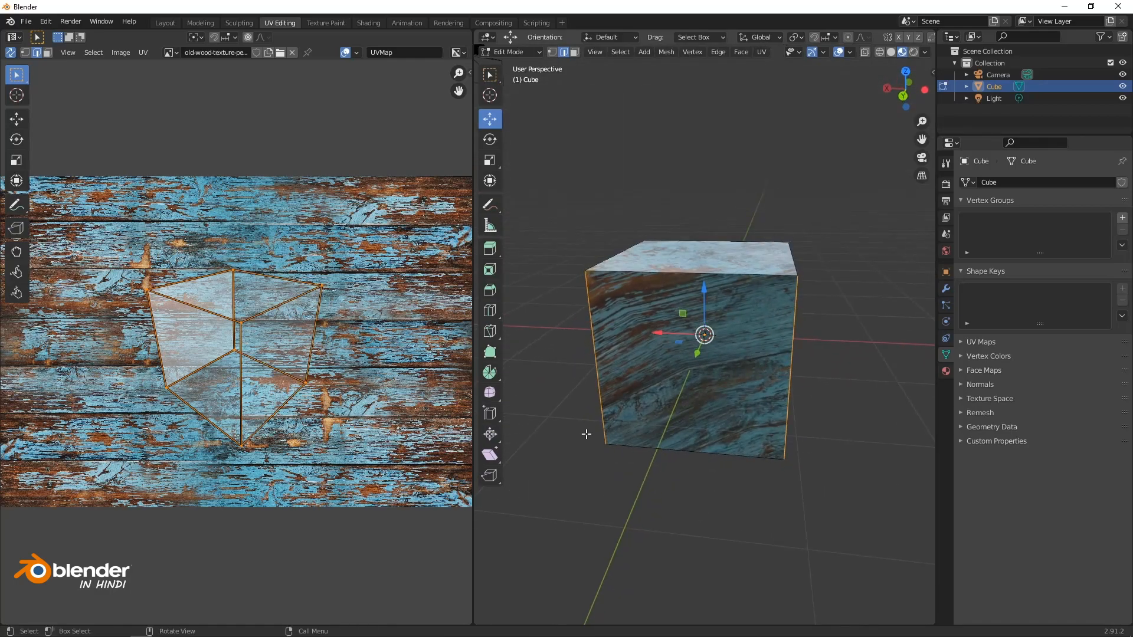
middle_click_drag(744, 437, 635, 357)
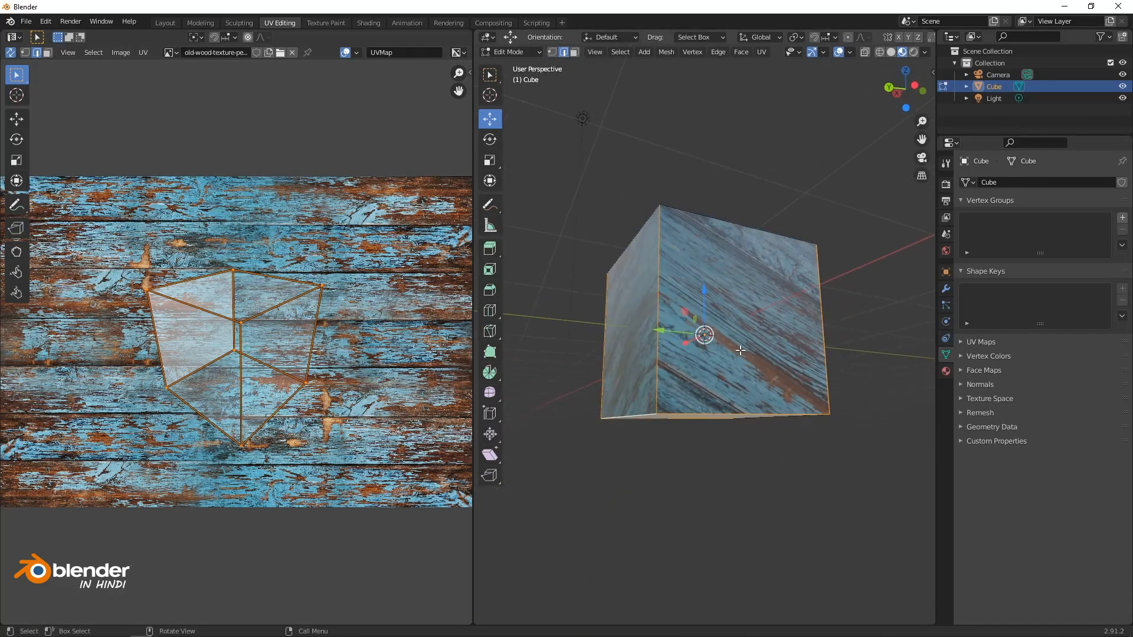
scroll(740, 350, "down", 2)
middle_click_drag(698, 451, 687, 487)
left_click(761, 52)
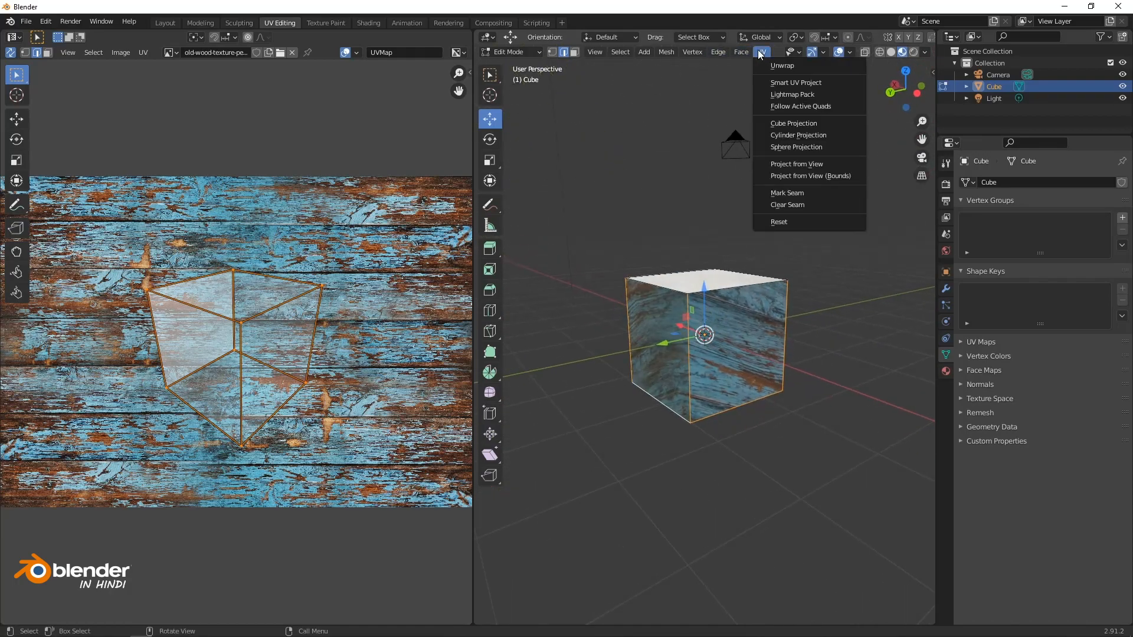
left_click(777, 196)
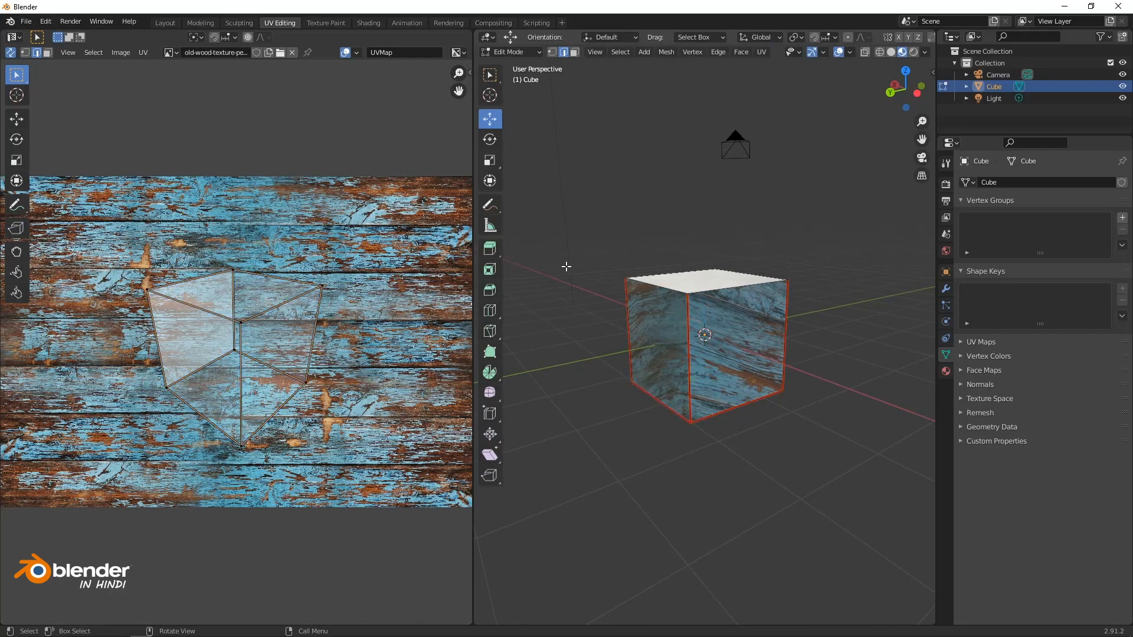
Select the whole cube and unwrap it along the marked seams.
middle_click_drag(630, 340, 655, 330)
scroll(678, 319, "up", 6)
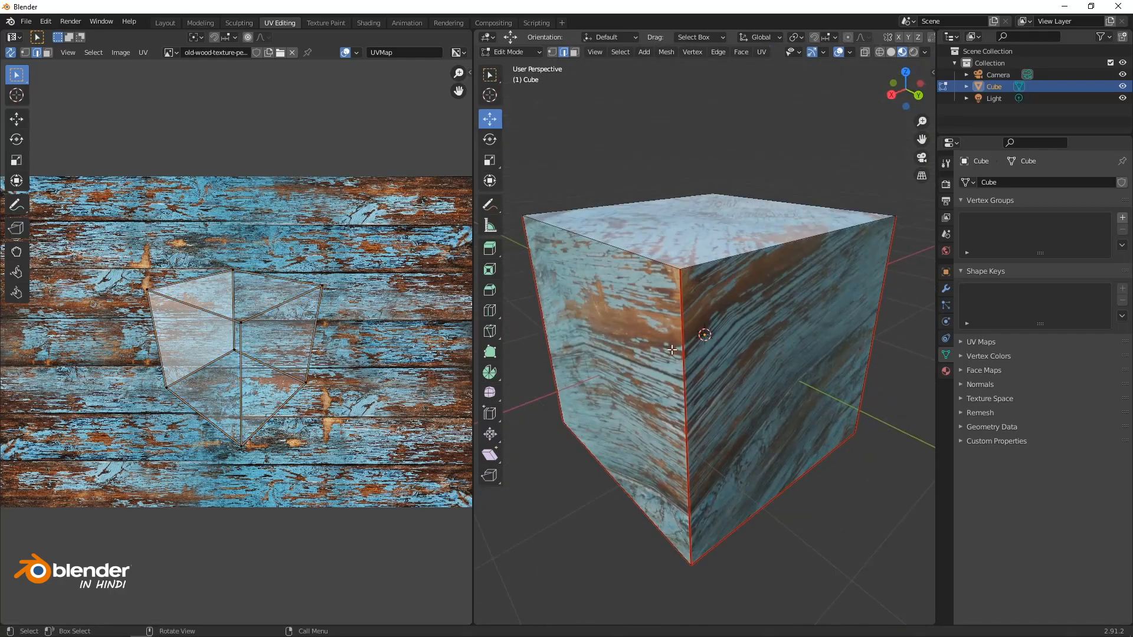
scroll(650, 286, "down", 6)
middle_click_drag(809, 425, 643, 434)
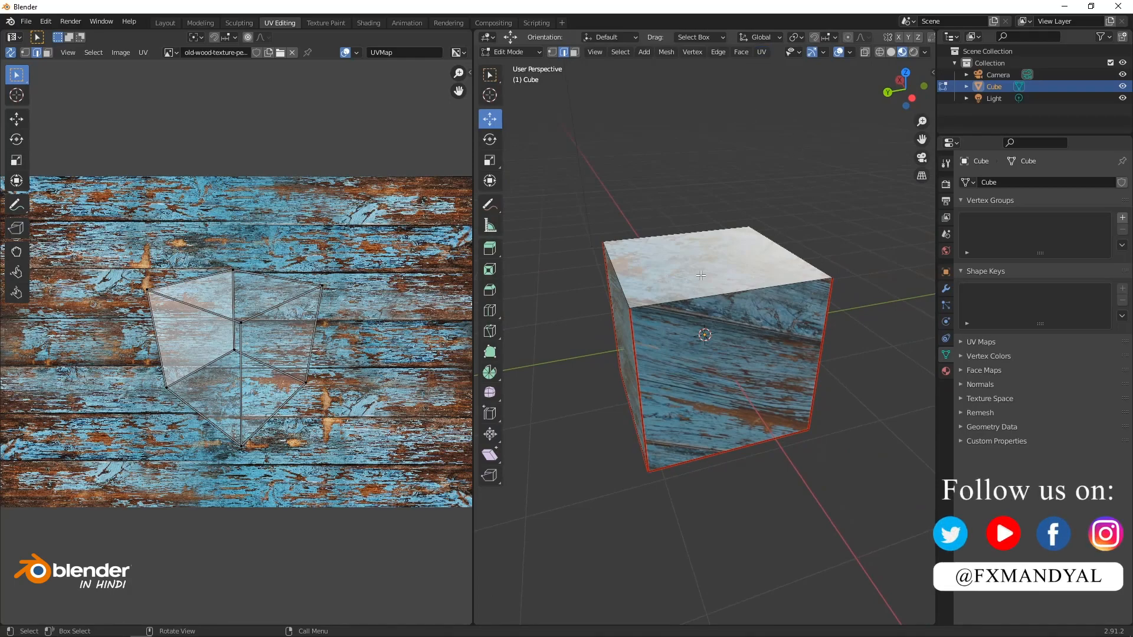
key("a")
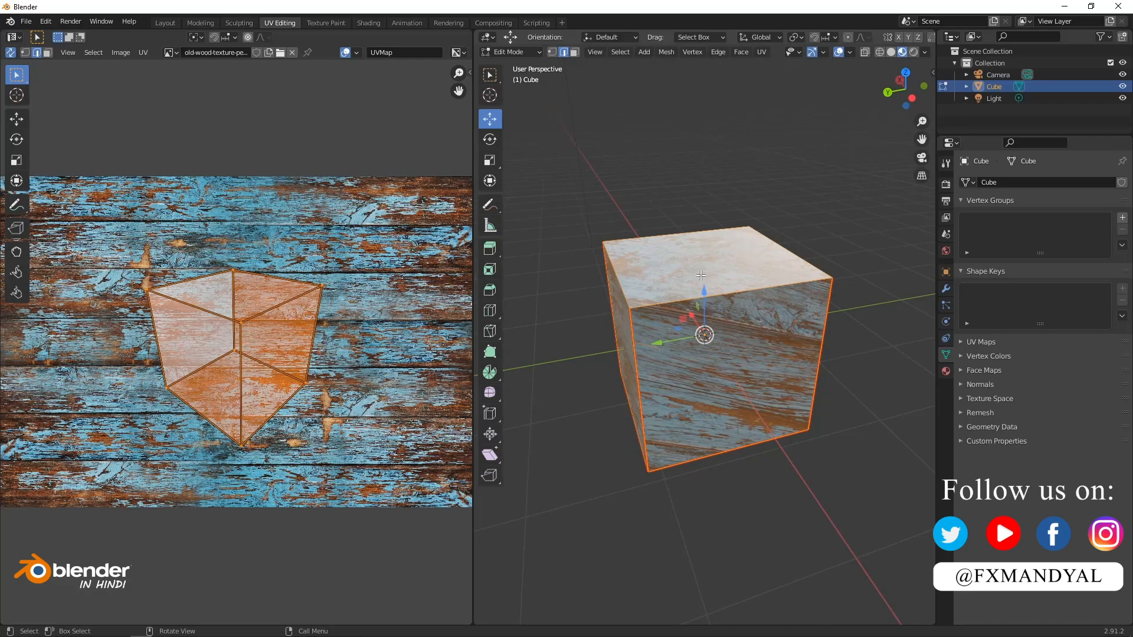
left_click(765, 54)
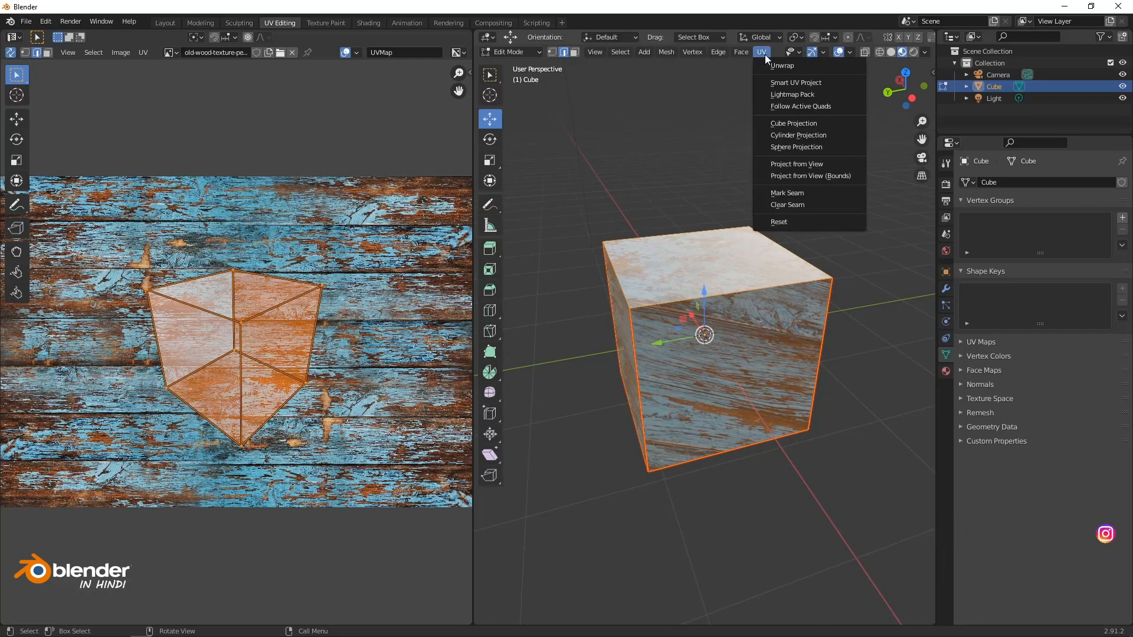
left_click(780, 66)
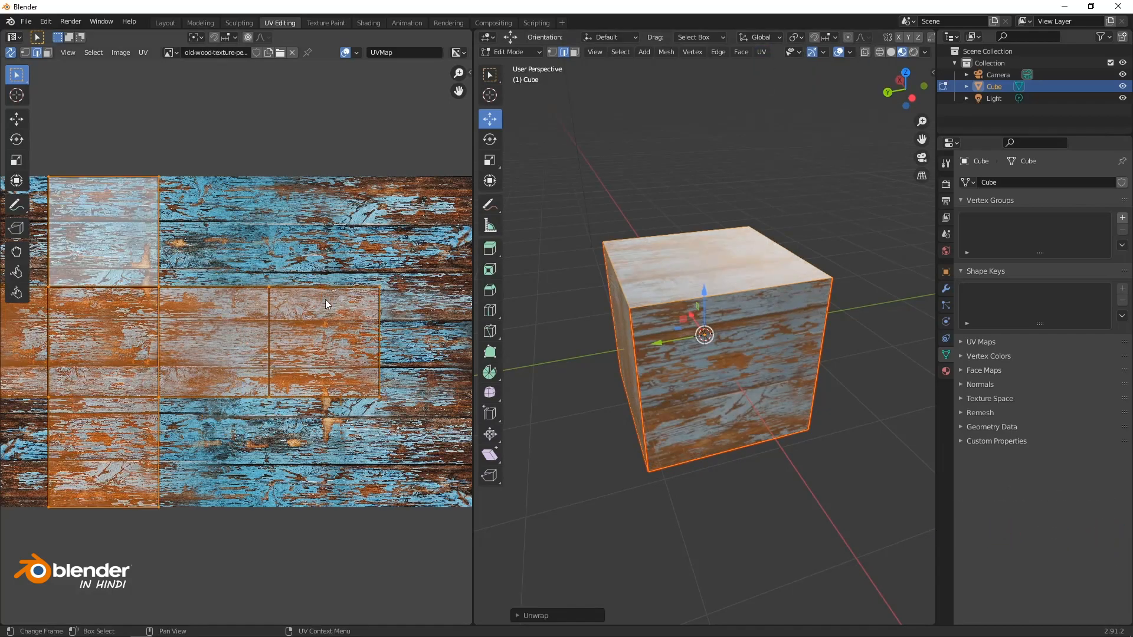
scroll(301, 317, "down", 2)
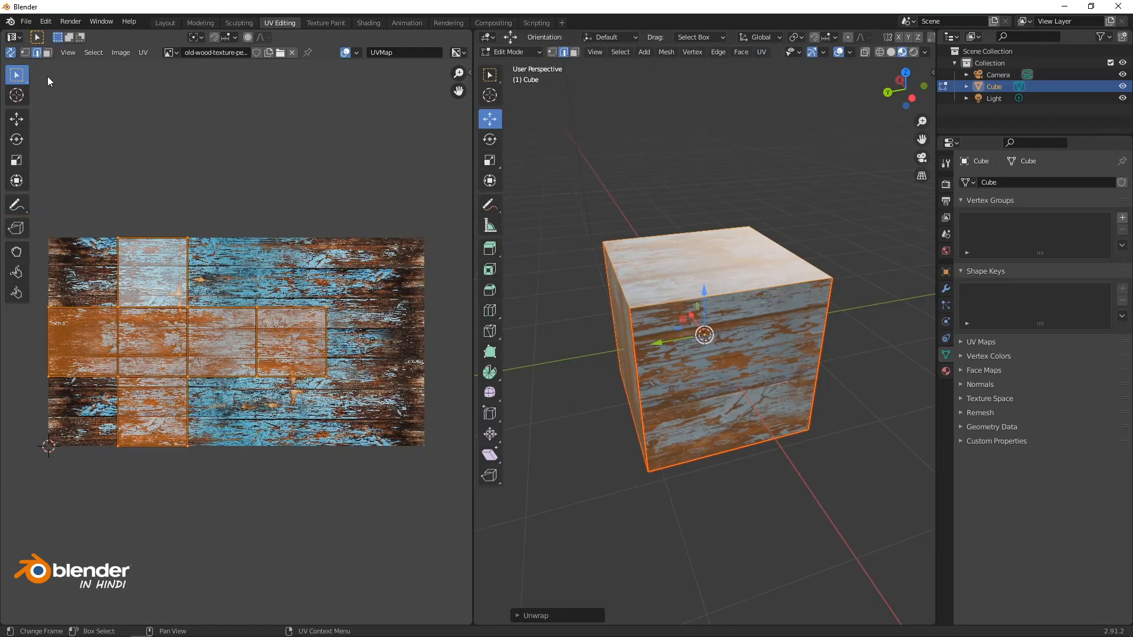
Switch the UV editor to the Move tool and face select mode, and select single faces to match the layout with the cube's sides.
left_click(17, 119)
left_click(49, 53)
left_click(235, 307)
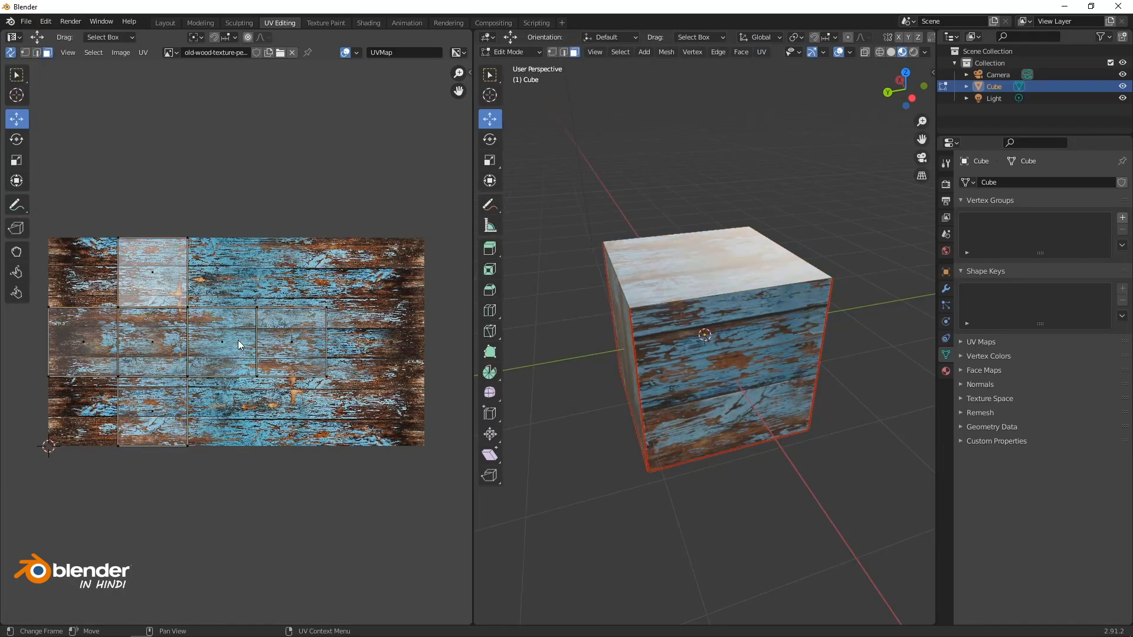
left_click(161, 353)
left_click(282, 339)
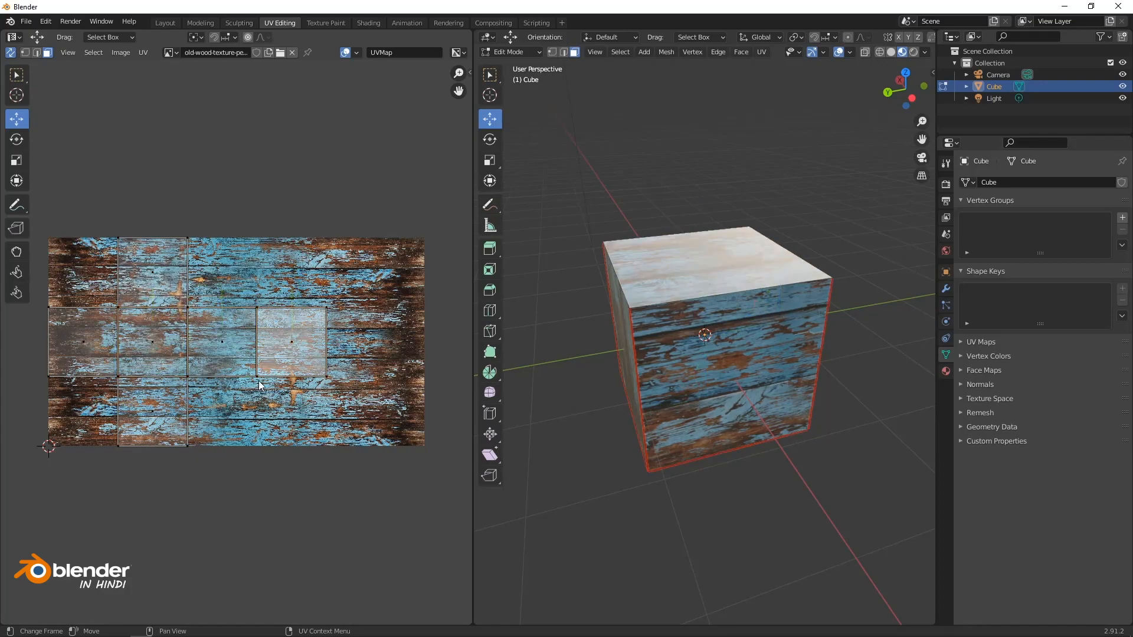
middle_click_drag(662, 393, 696, 363)
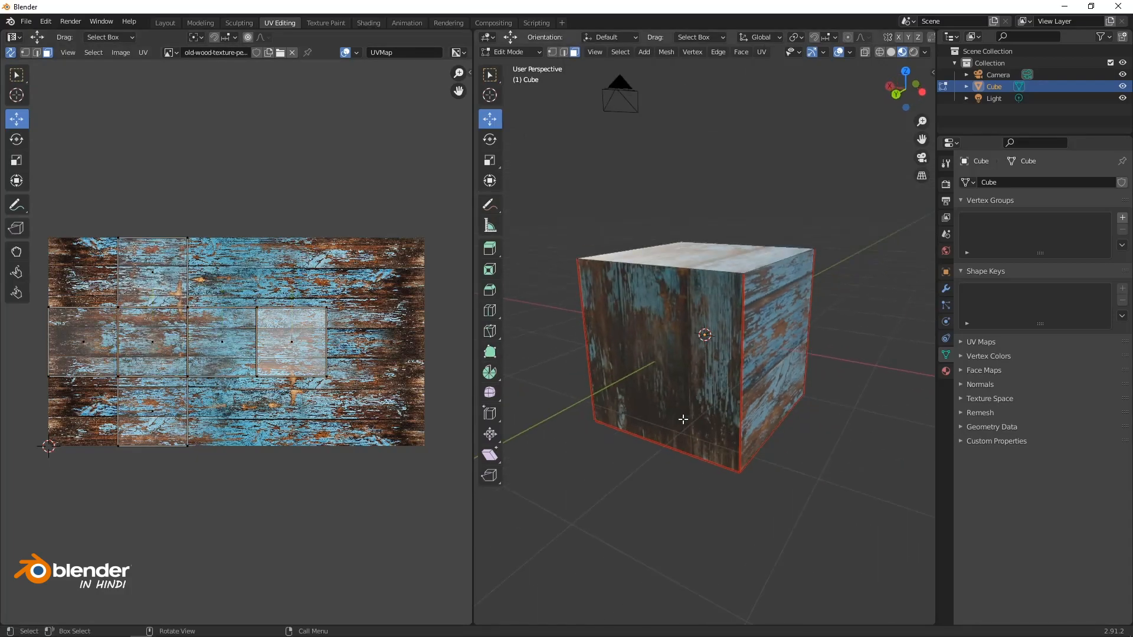
left_click(662, 429)
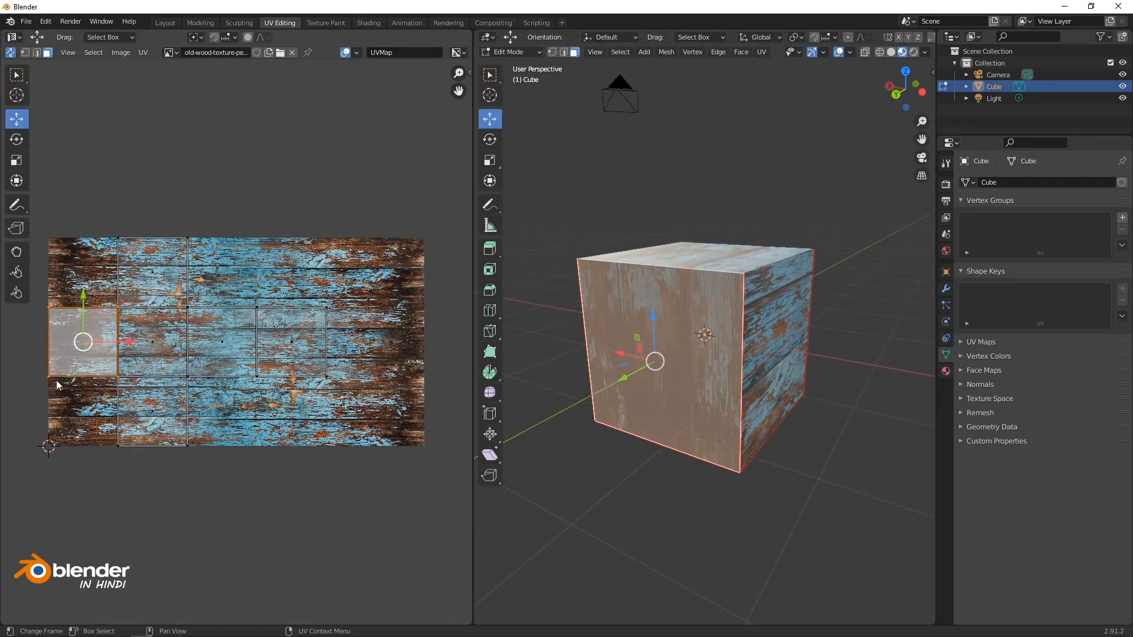
Select the entire unwrapped UV layout and move it horizontally to the middle of the wood texture image.
key("a")
left_click_drag(236, 343, 291, 376)
left_click(279, 475)
Examine which cube side each square of the centred UV layout belongs to by selecting the squares one by one.
middle_click_drag(782, 331, 754, 353)
left_click(758, 52)
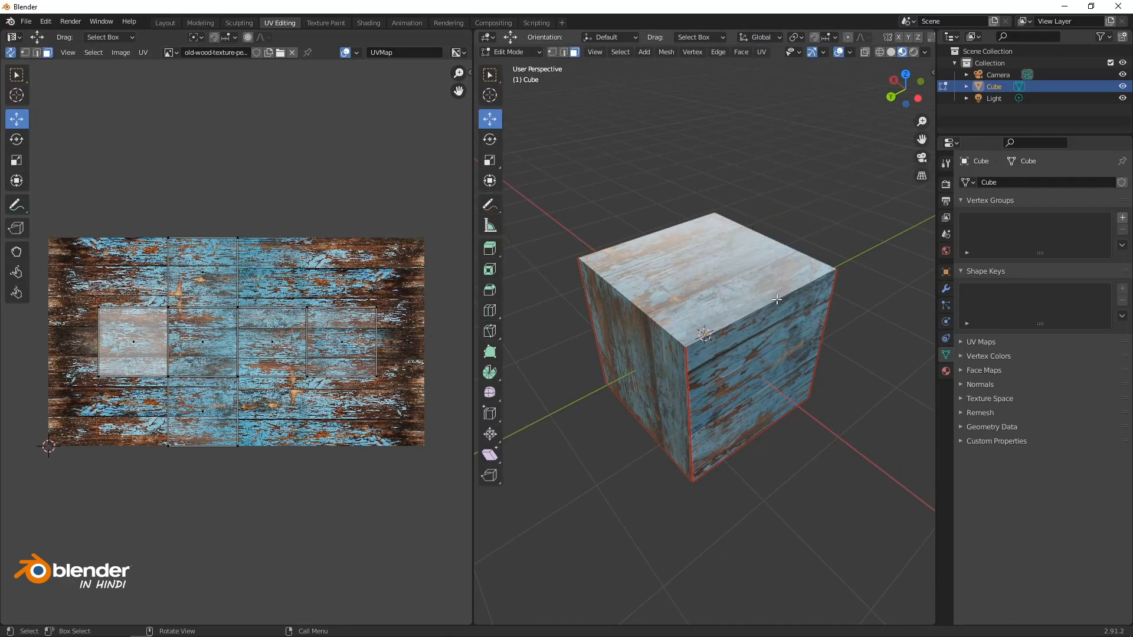
left_click(221, 338)
left_click(289, 344)
left_click(333, 346)
left_click(211, 357)
left_click(206, 403)
left_click(144, 350)
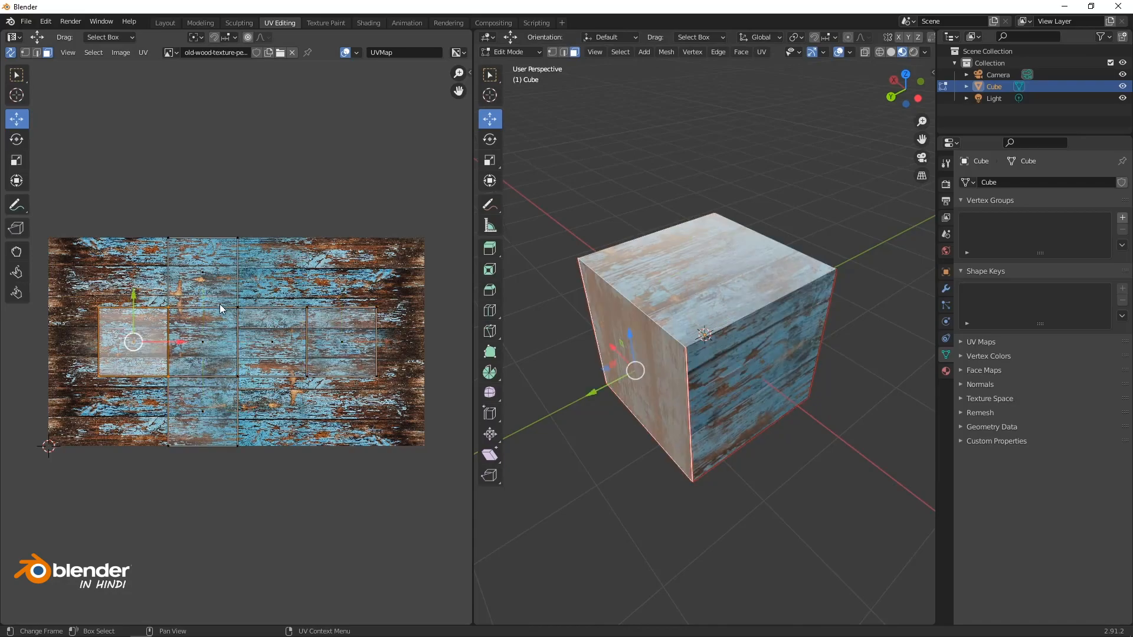
Select all faces of the UV layout and export it as Cube.png in PNG format to the Textures folder in Documents.
left_click(302, 200)
left_click_drag(432, 196, 66, 579)
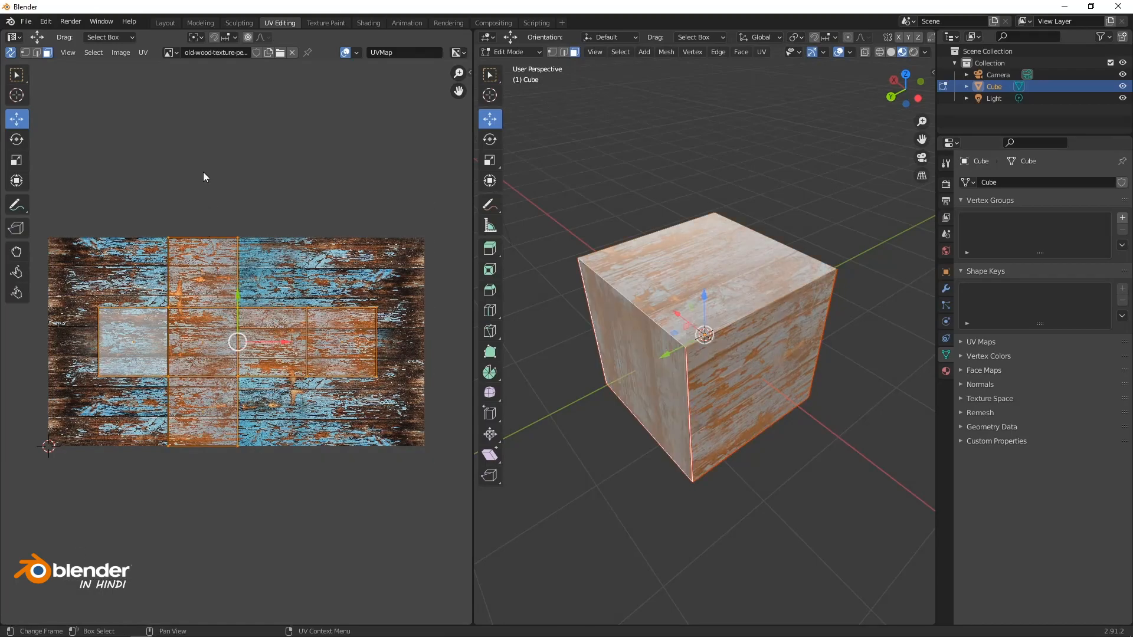
left_click(136, 52)
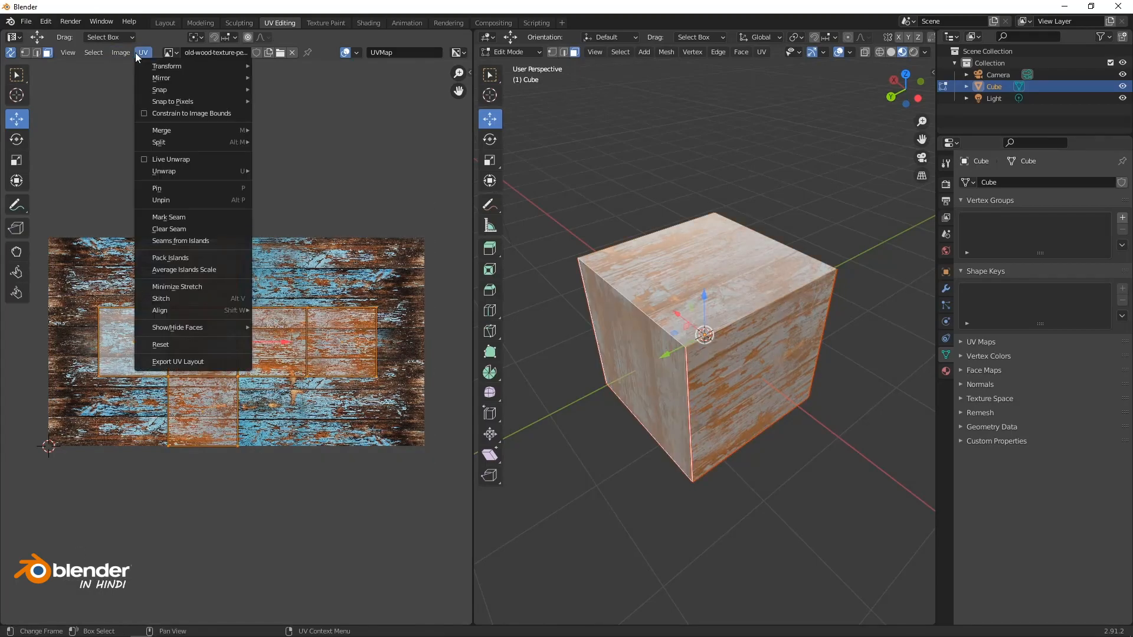
left_click(193, 362)
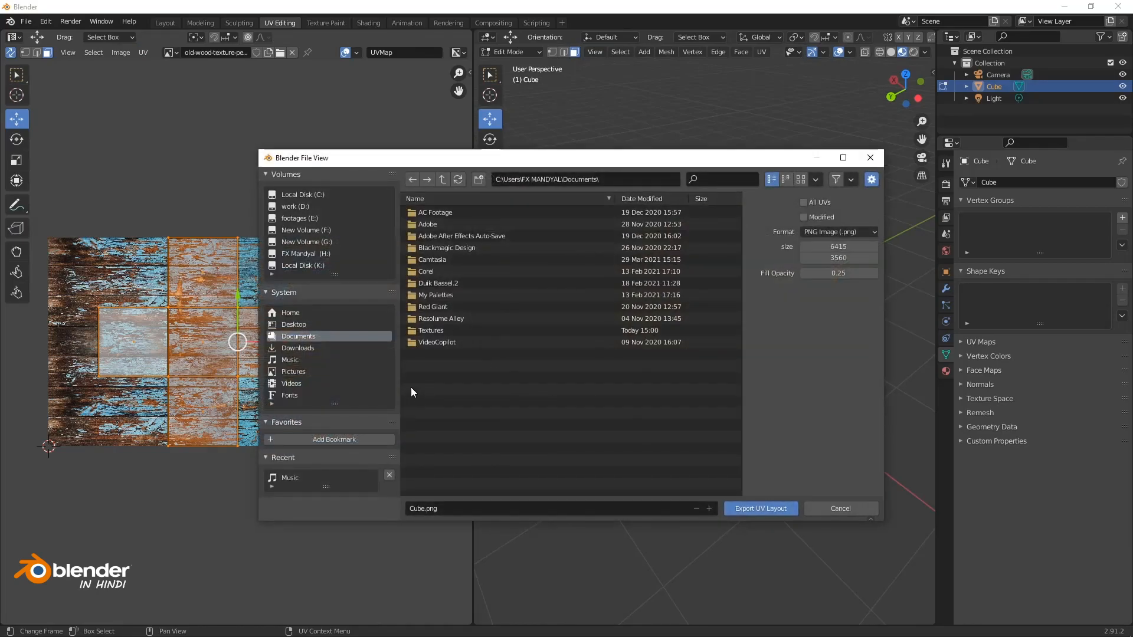
left_click(437, 332)
left_click(456, 508)
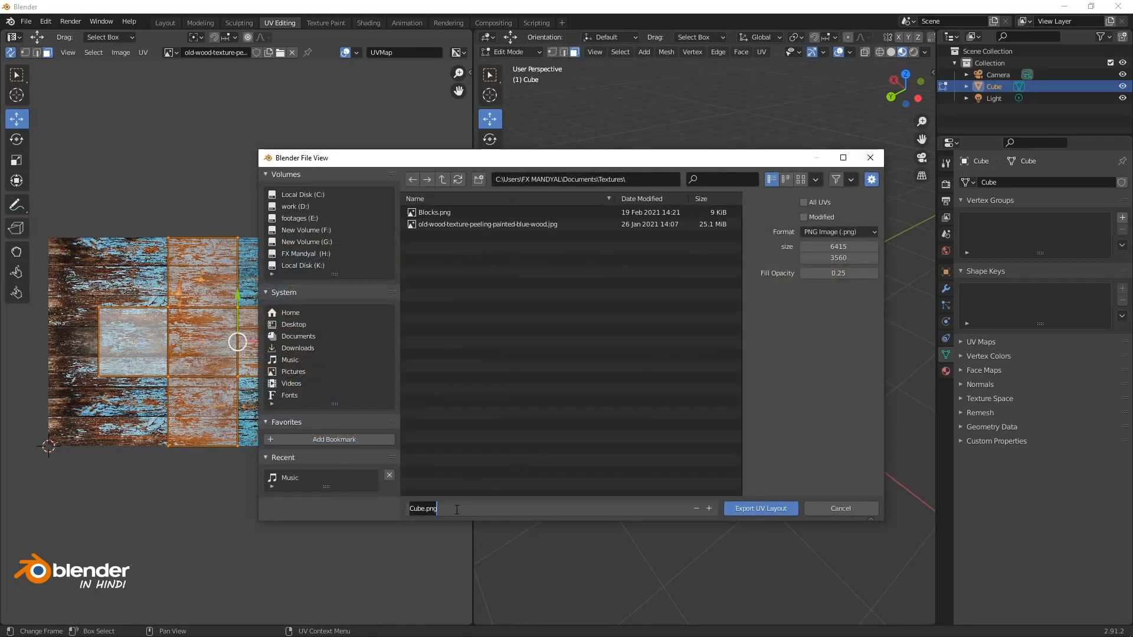
left_click(762, 509)
left_click(741, 508)
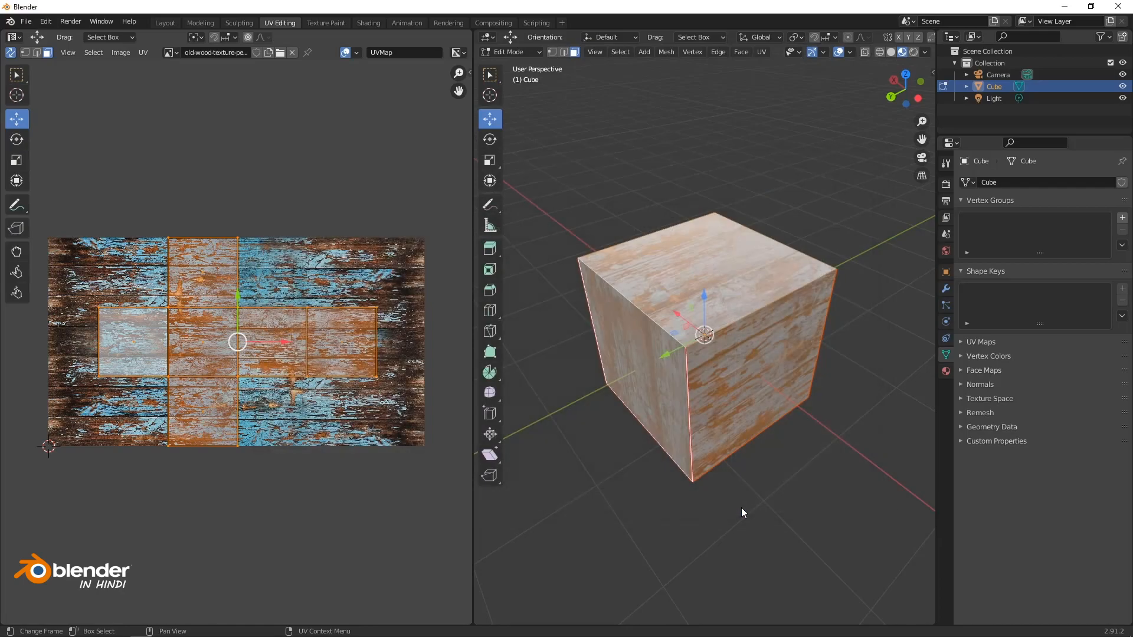
Select several squares and the full UV layout again to compare them with the faces of the cube.
left_click(328, 349)
left_click(294, 325)
left_click(216, 329)
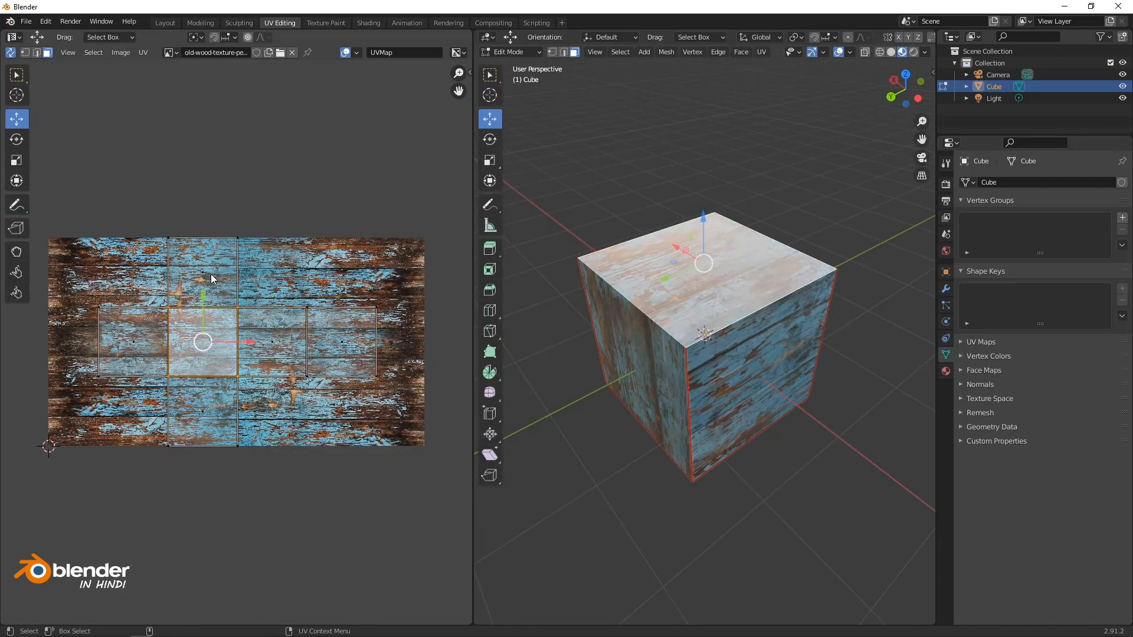
left_click_drag(416, 186, 72, 537)
left_click(346, 334)
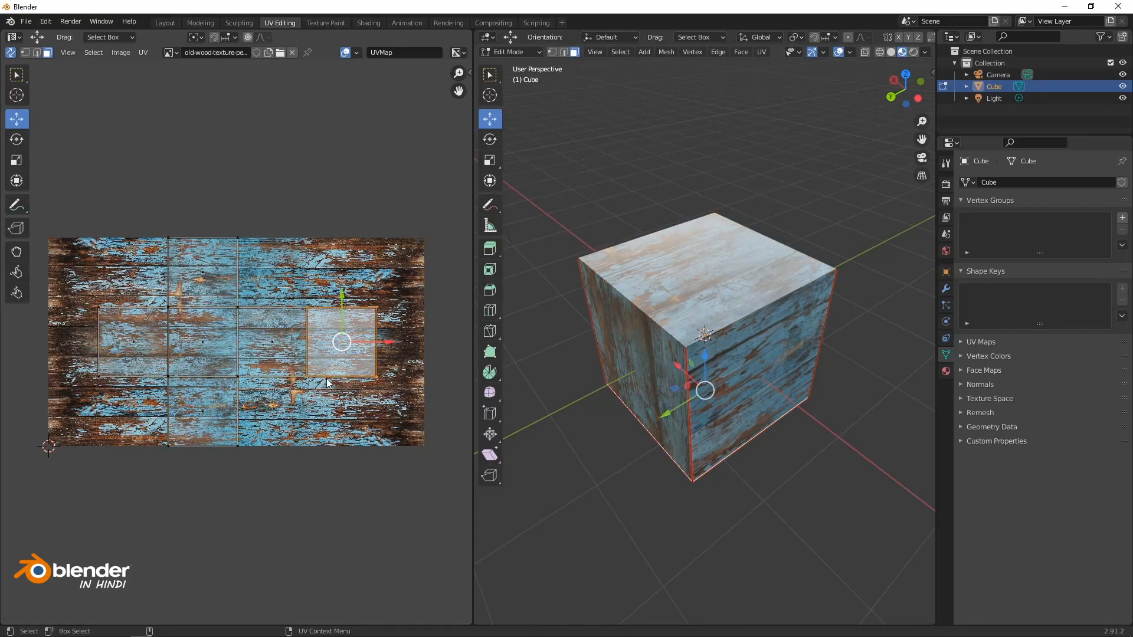
left_click(142, 53)
Switch to the Textures folder in File Explorer and preview the exported Cube.png, closing the preview when done.
key("alt+Tab")
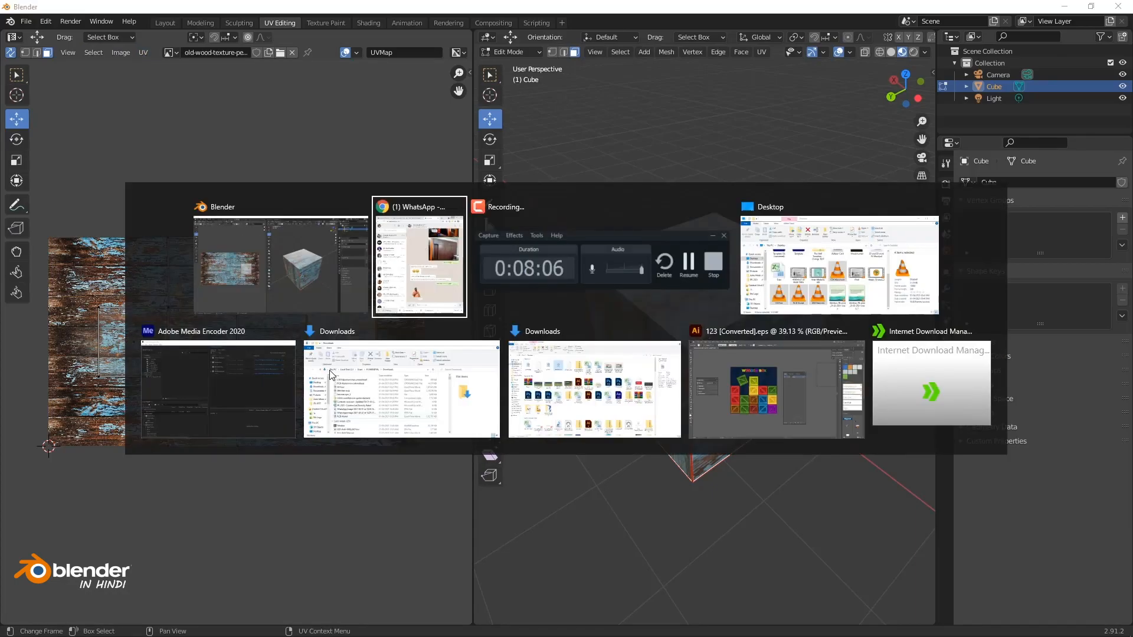
double_click(232, 189)
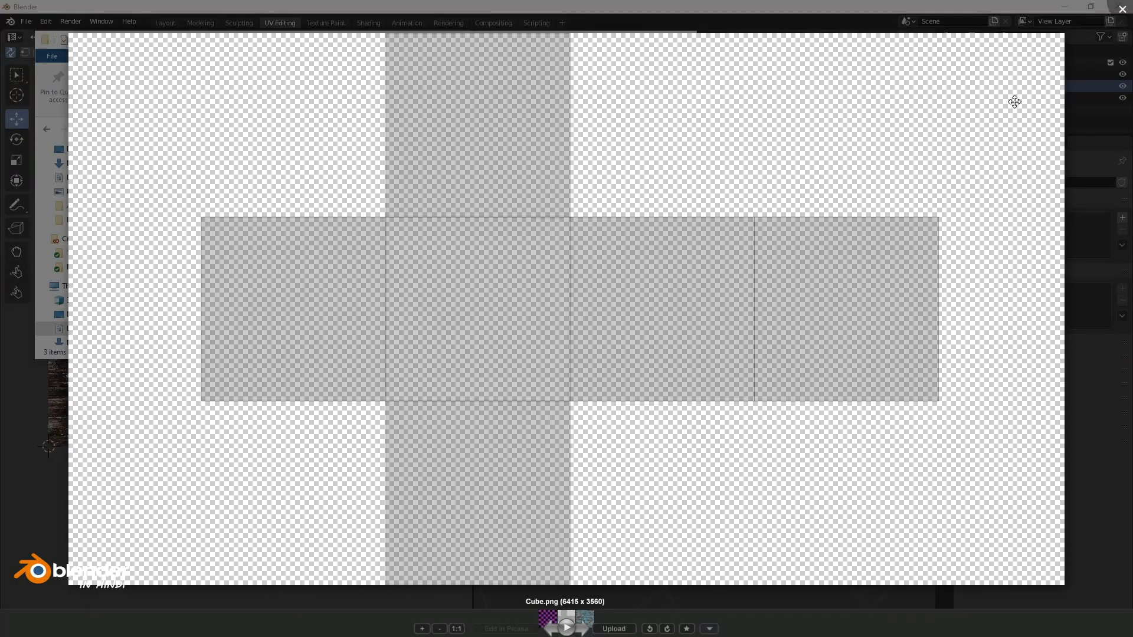
left_click(1122, 9)
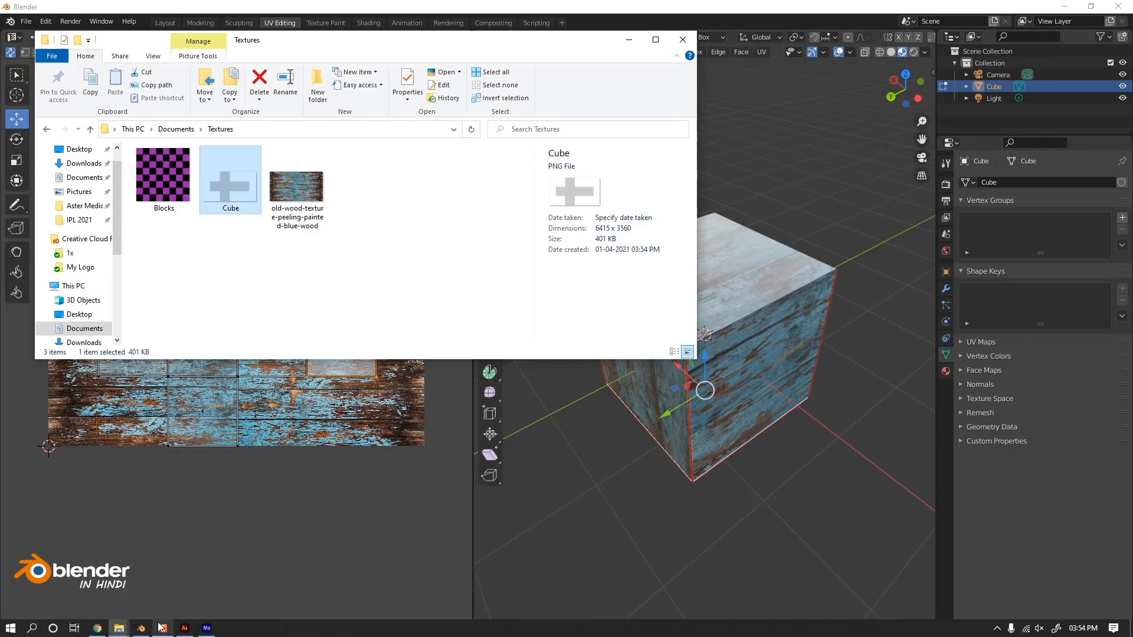
Open the exported Cube.png from the Textures folder in Photoshop.
left_click(10, 627)
left_click(236, 184)
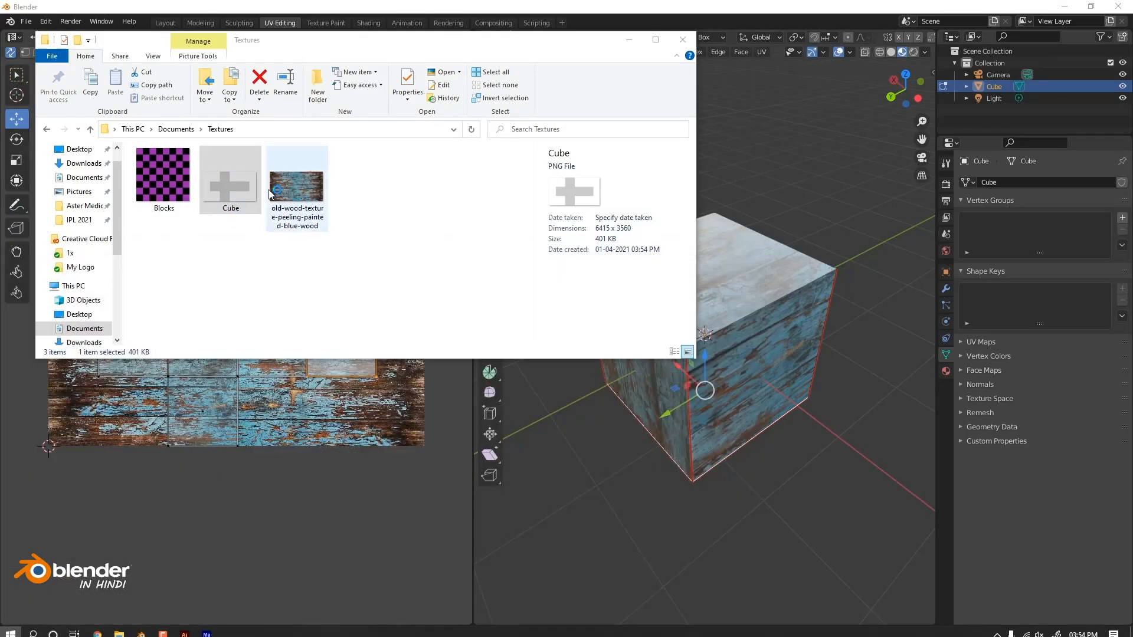
double_click(236, 184)
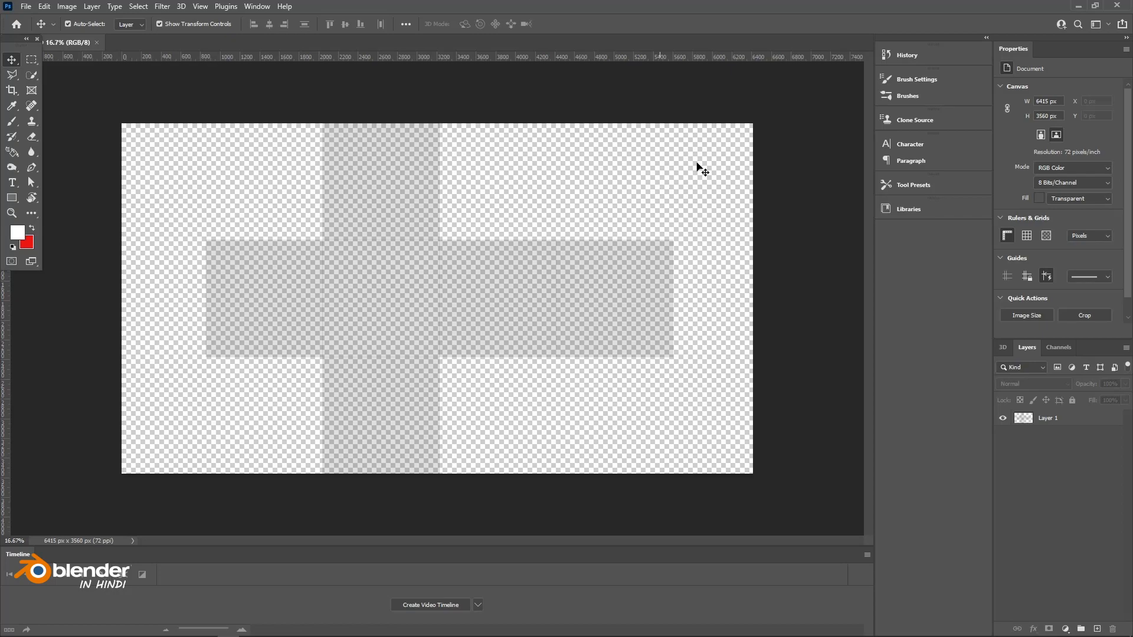
Add a new layer and paint thick red brush strokes over the empty areas around the cross-shaped net.
left_click(12, 121)
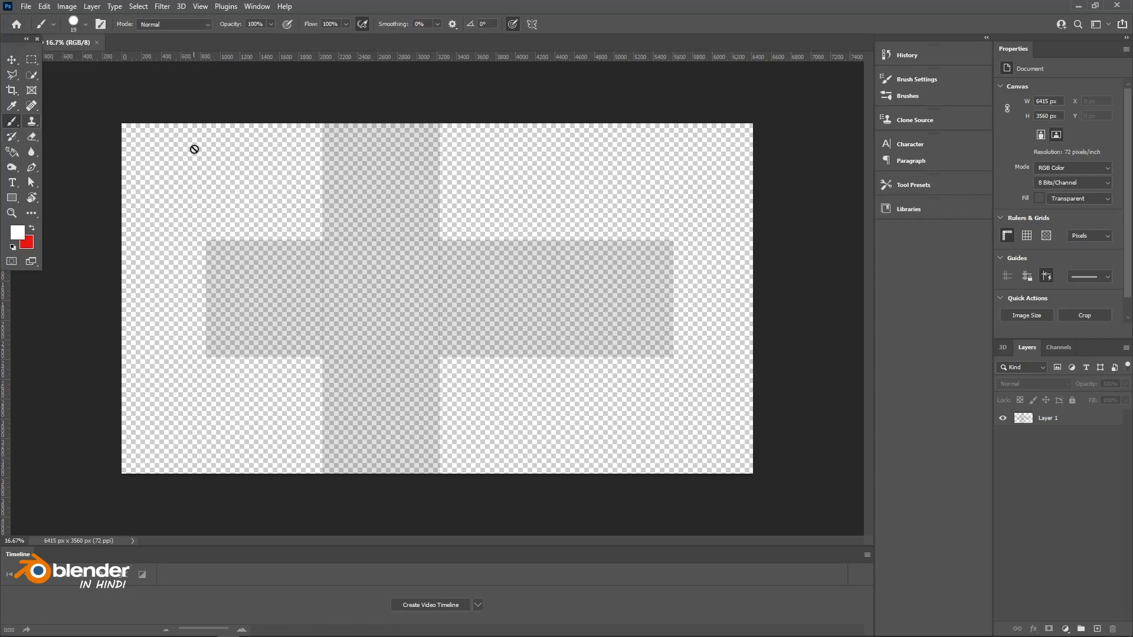
left_click(194, 149)
left_click(541, 240)
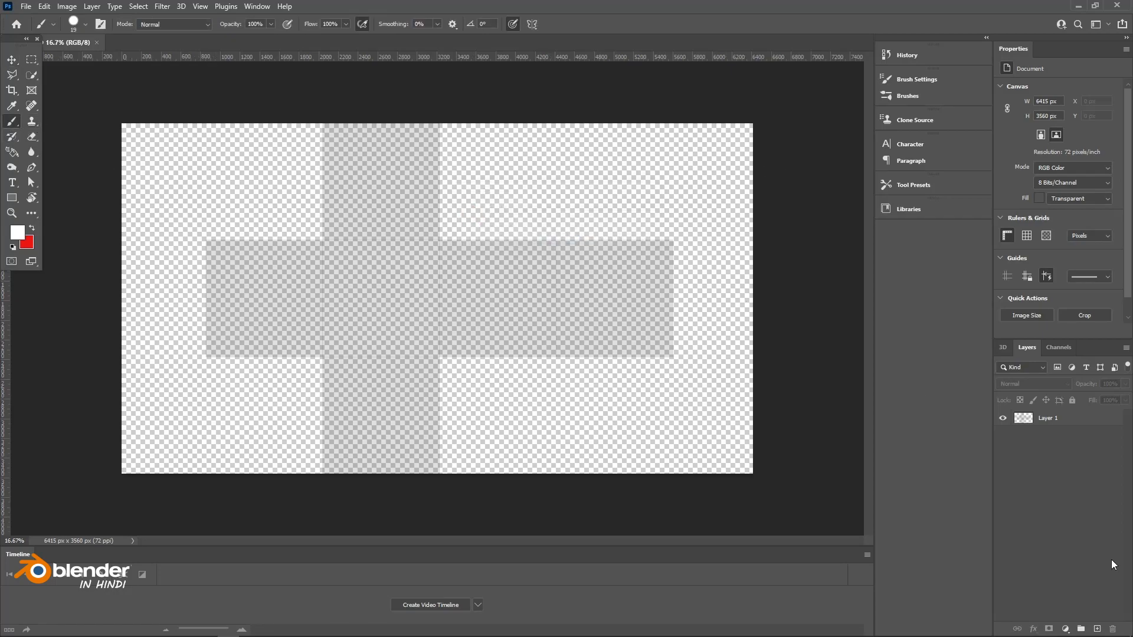
left_click(1096, 629)
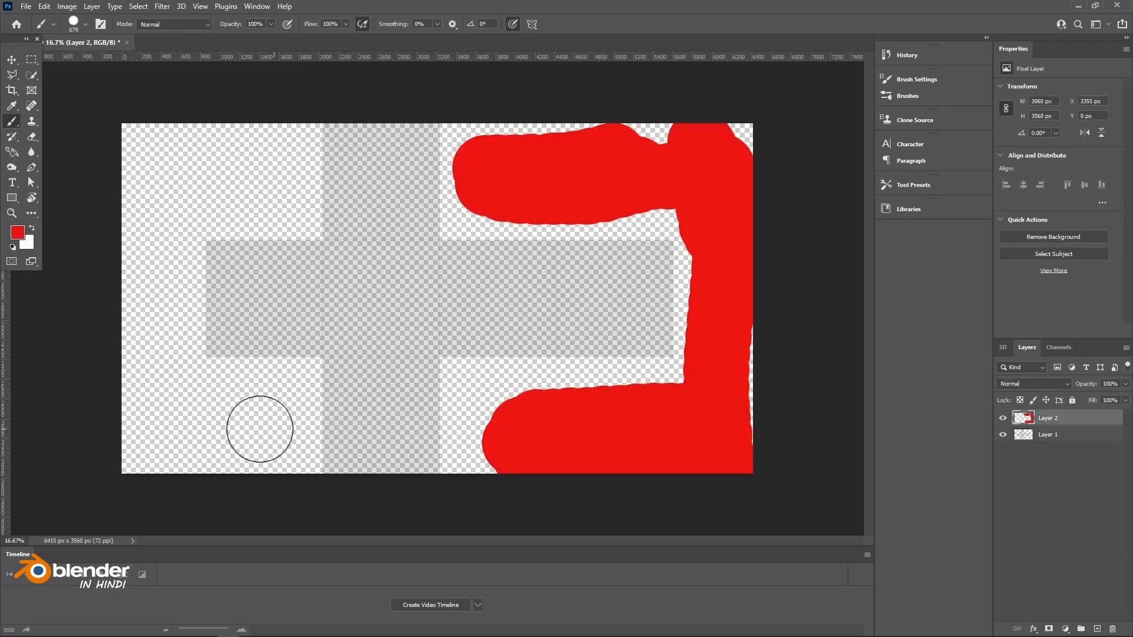
mouse_move(272, 428)
left_mouse_down()
mouse_move(152, 336)
mouse_move(148, 186)
mouse_move(253, 180)
left_mouse_up()
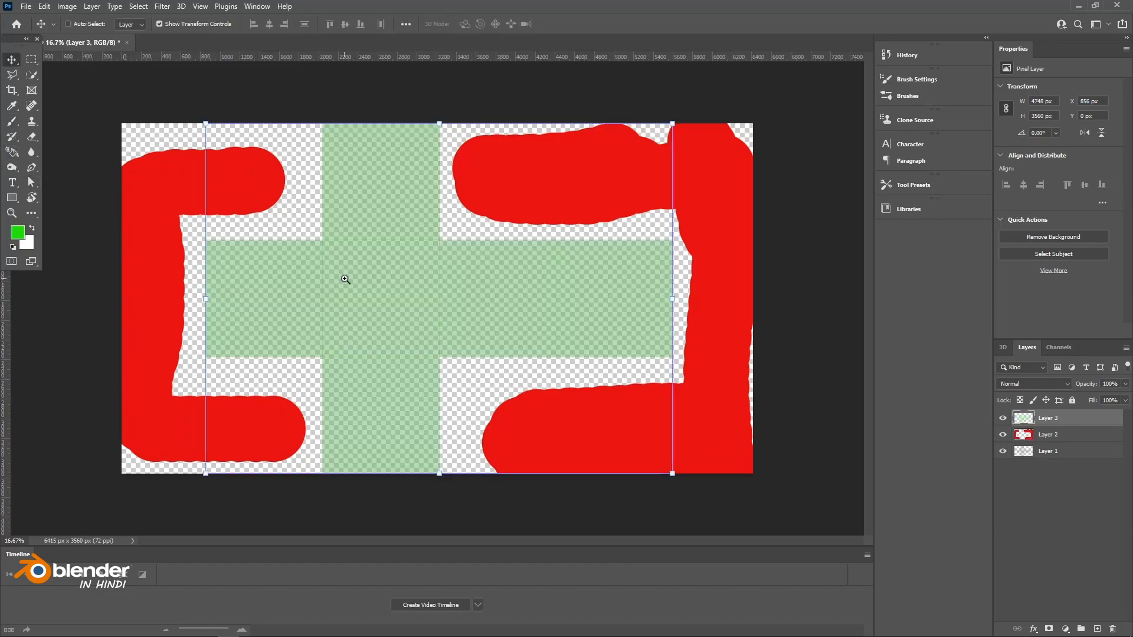
Add the number 1 as white Comic Sans MS text on the first square of the green net's horizontal row.
left_click_drag(341, 278, 371, 287, "ctrl")
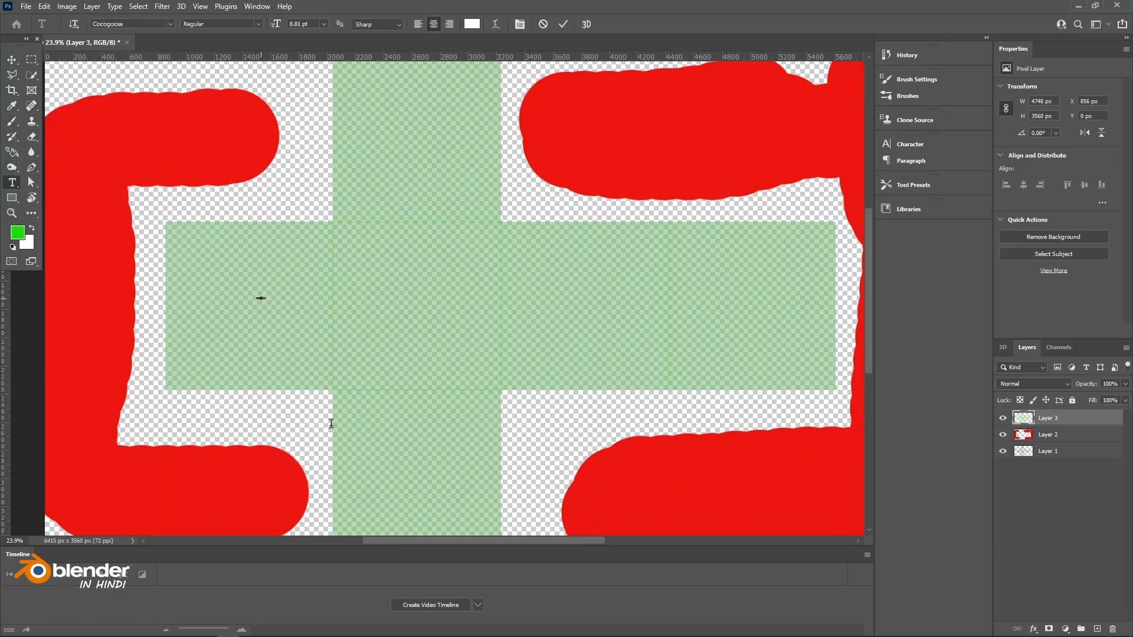
left_click(260, 298)
type("1")
key("ctrl+a")
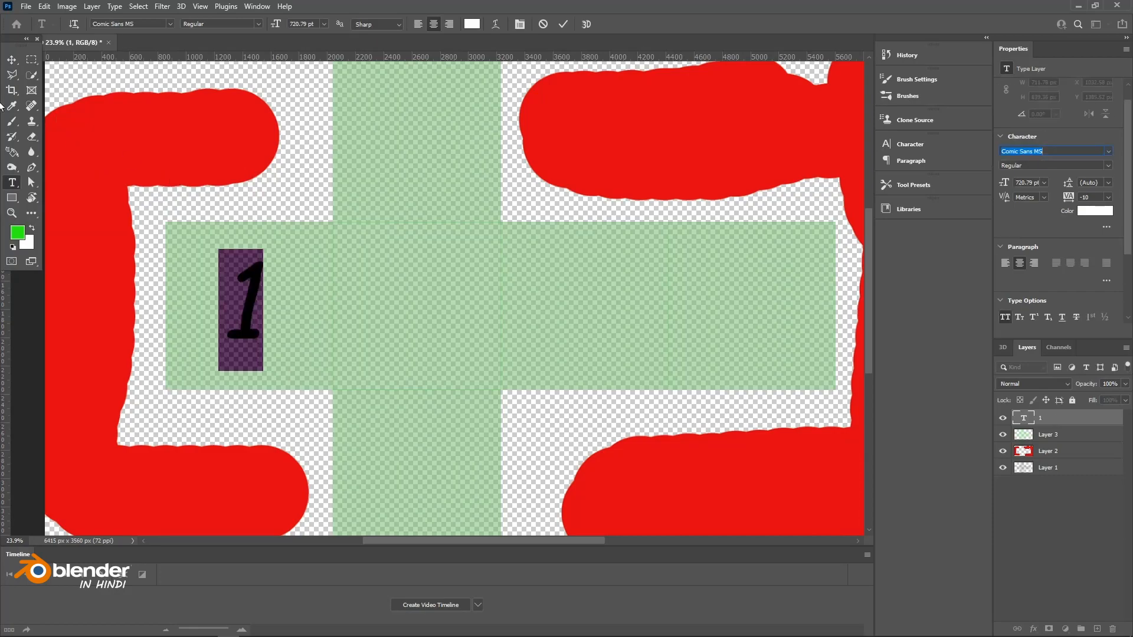
Duplicate the number 1 into the neighbouring square of the net and change the copy to 2.
left_click(11, 60)
left_click_drag(257, 295, 425, 295, "alt")
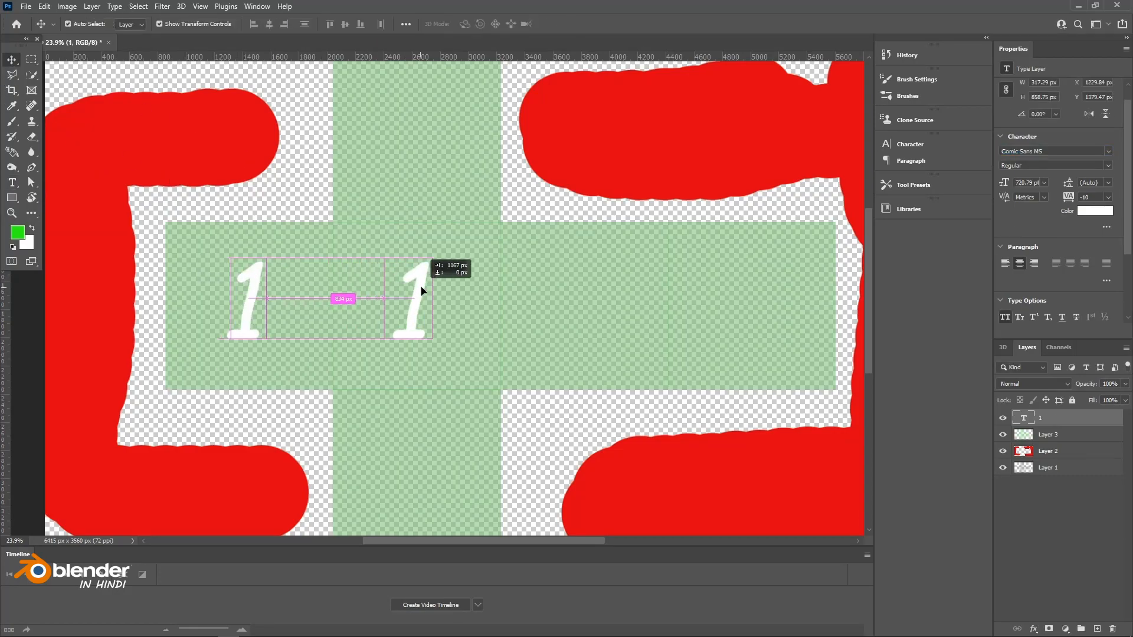
double_click(420, 295)
left_click(423, 291)
key("BackSpace")
type("2")
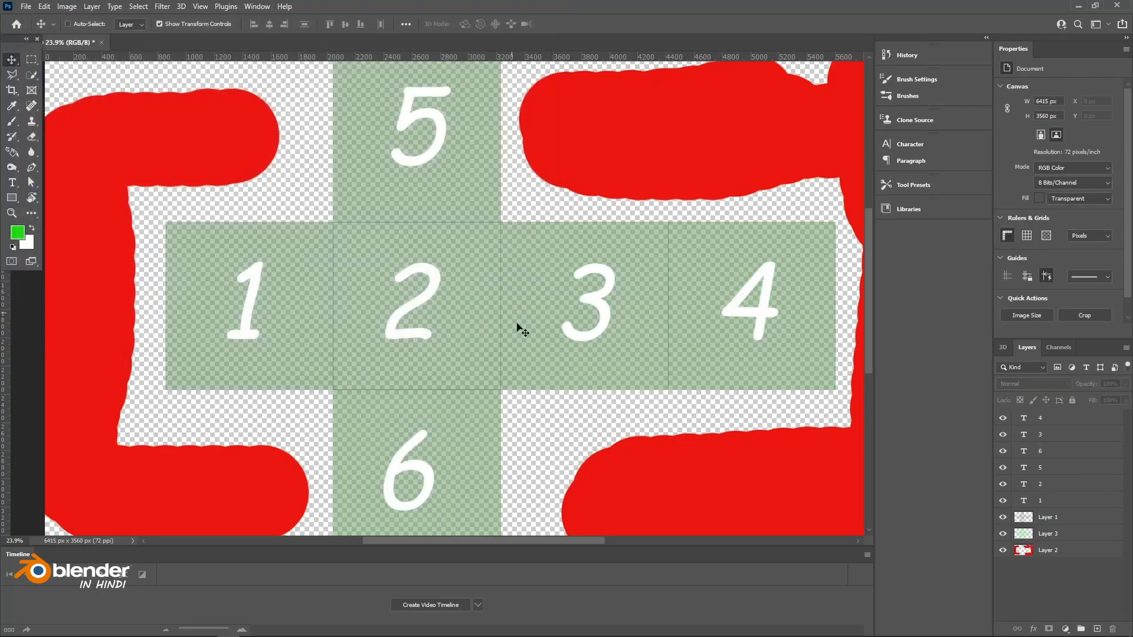
Make the green net solid and place its layer above the UV outline layer, beneath the numbers.
scroll(519, 324, "down", 3, "alt")
scroll(417, 226, "up", 2, "alt")
left_click(412, 220)
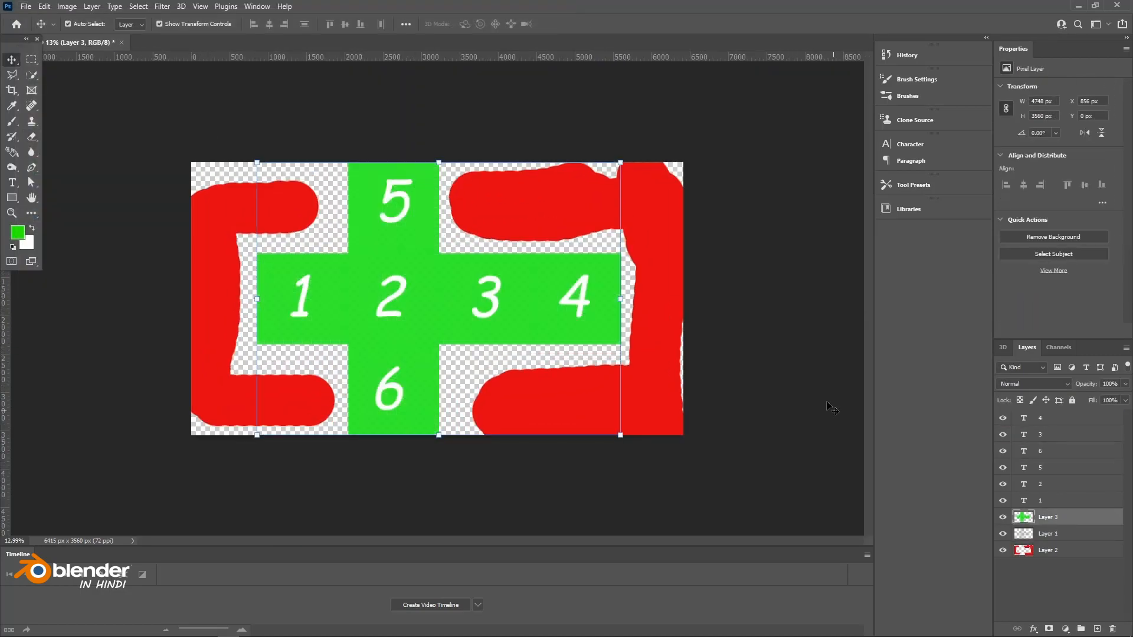
left_click(791, 390)
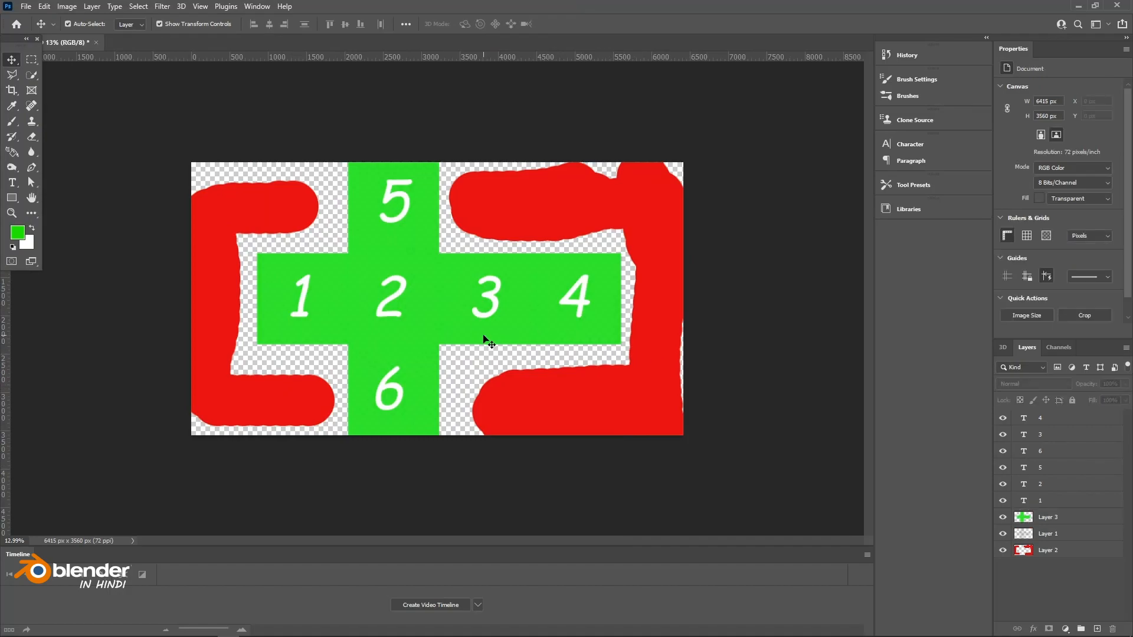
left_click(484, 341)
scroll(554, 329, "up", 2, "alt")
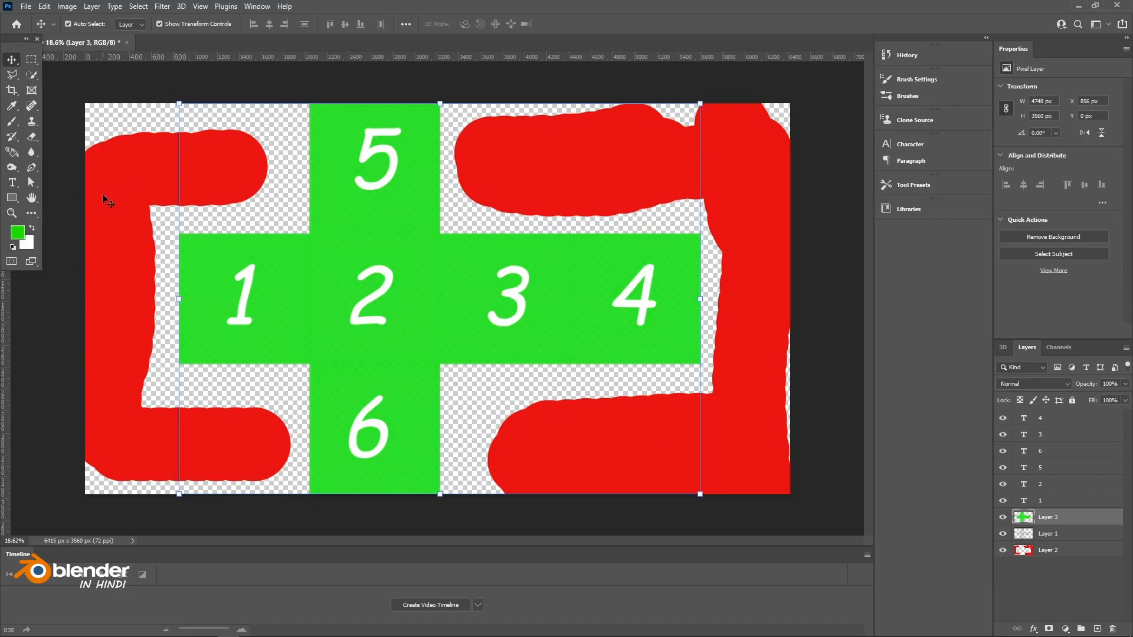
left_click(130, 98)
Export the numbered texture with Save for Web as the JPEG file Cube.jpg in the Textures folder.
key("ctrl+s")
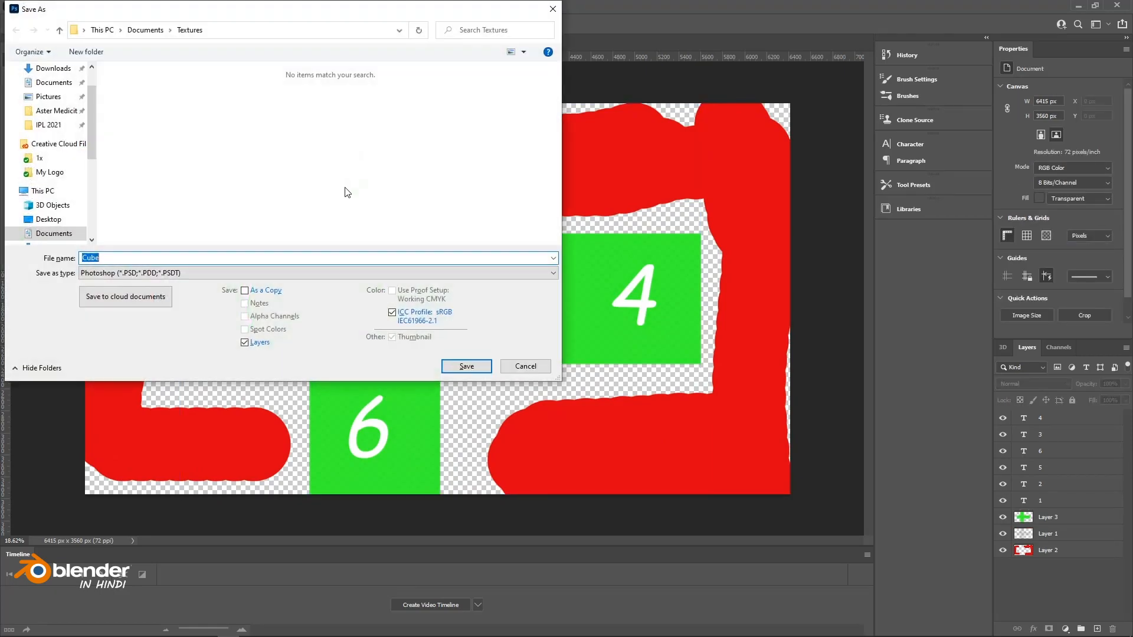
left_click(538, 367)
key("ctrl+alt+shift+s")
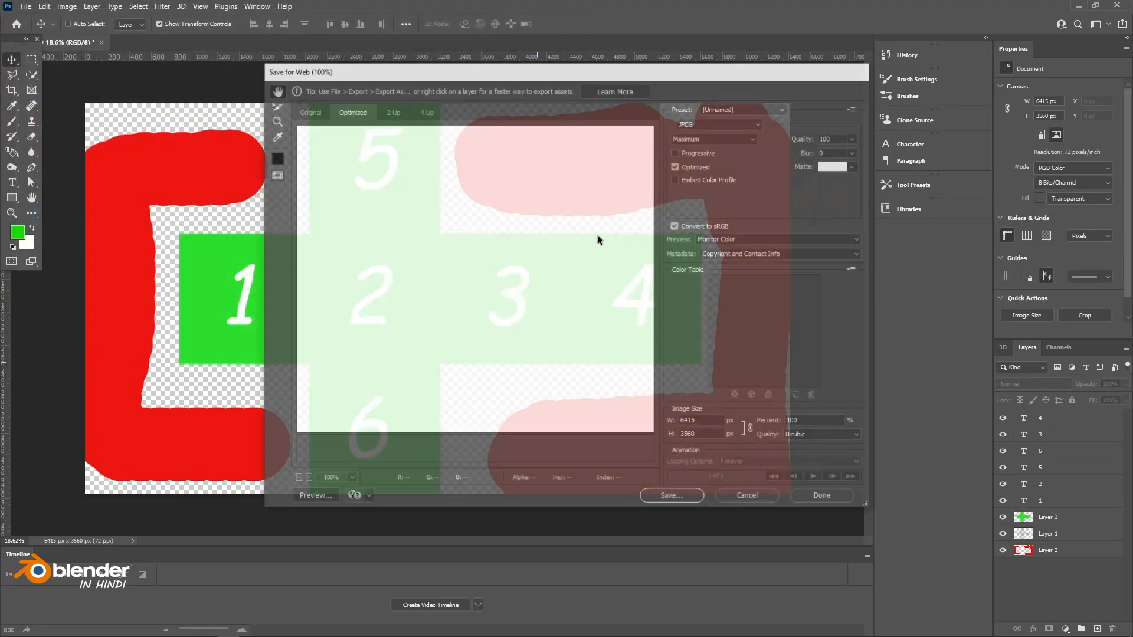
left_click(717, 124)
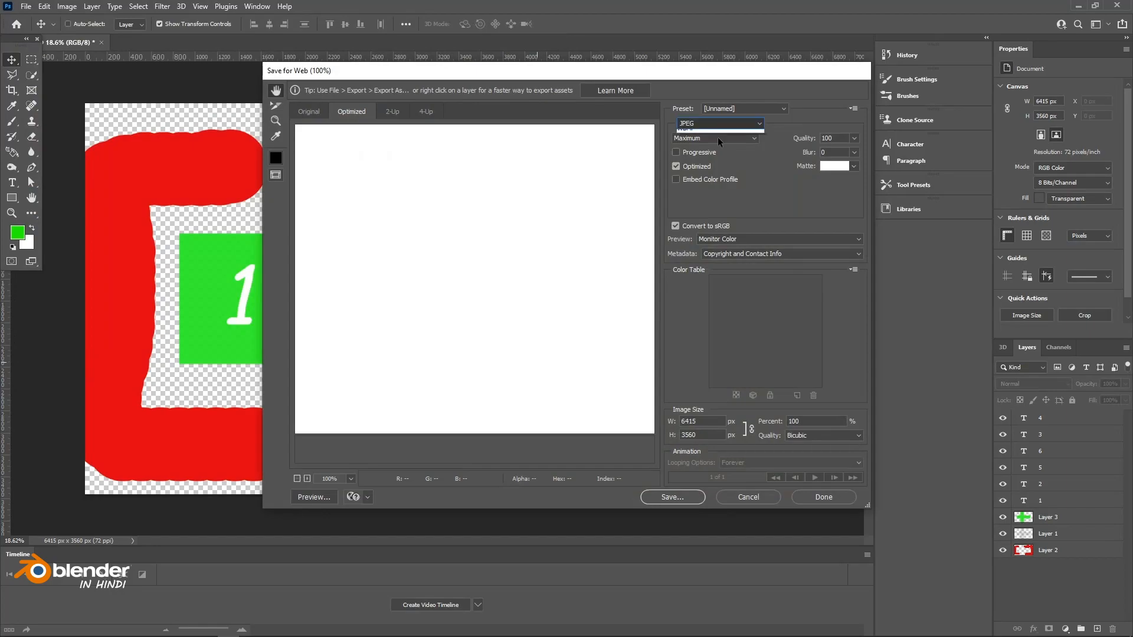
left_click(698, 486)
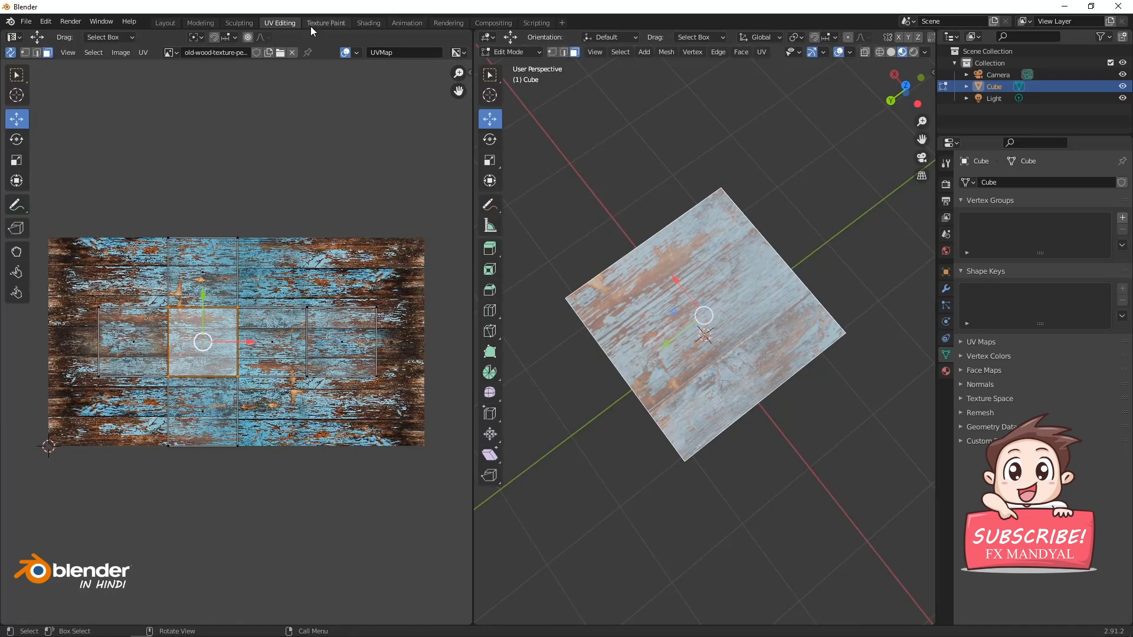
Switch to Blender's Shading workspace and replace the image texture node's wood image with Cube.jpg.
left_click(382, 22)
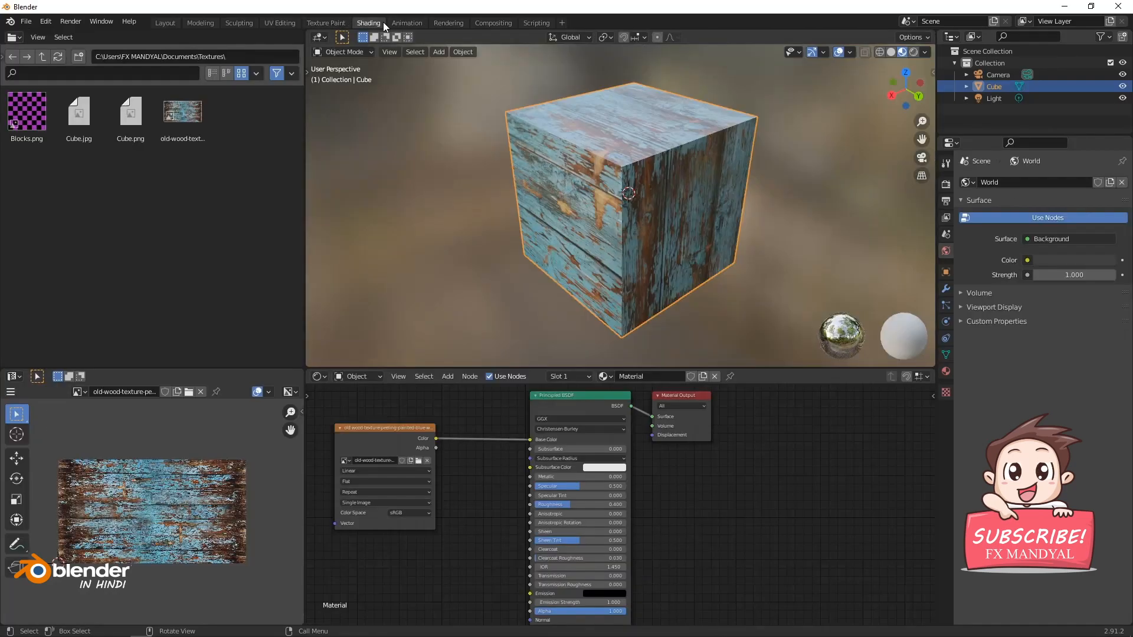
left_click(416, 461)
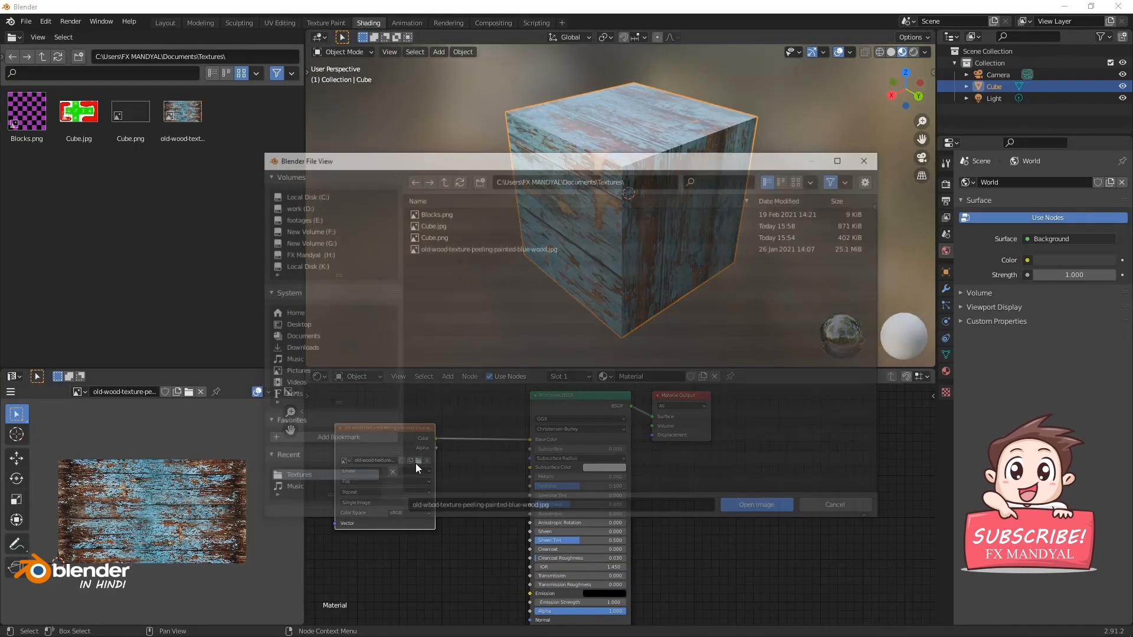
left_click(440, 224)
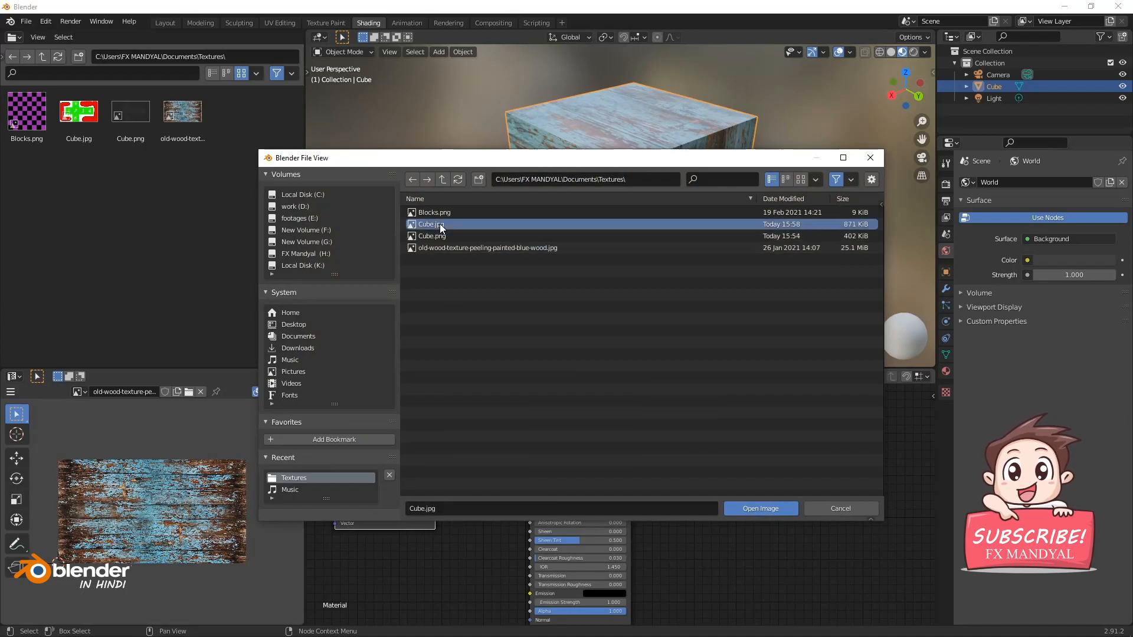
left_click(732, 509)
middle_click_drag(496, 232, 701, 147)
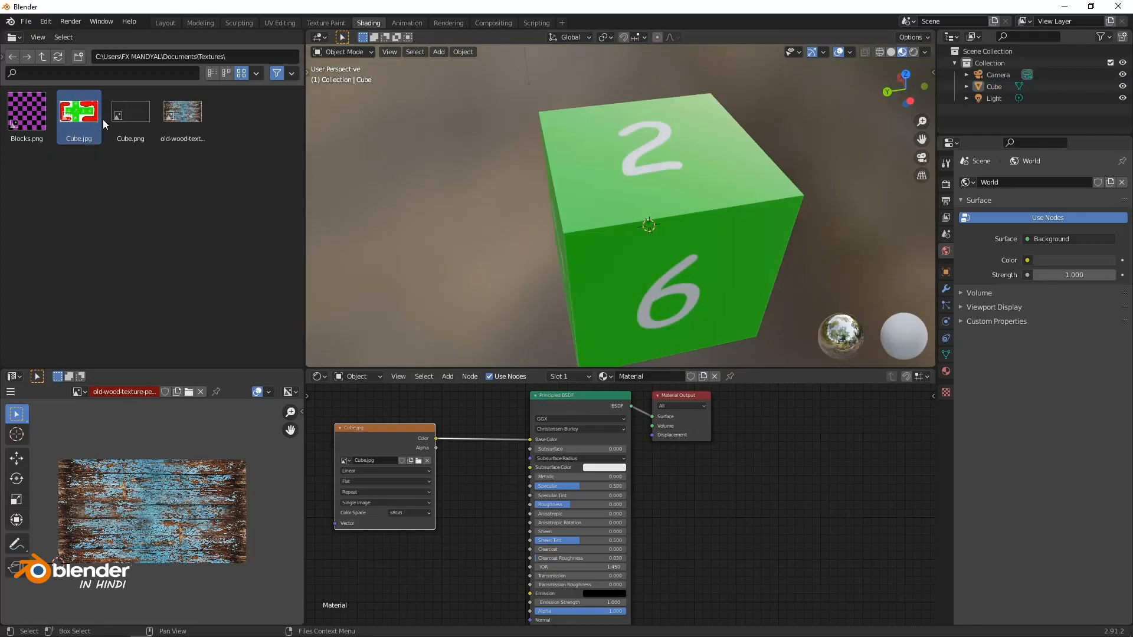
Load Cube.jpg into the image editor and compare its numbered squares with the faces of the cube.
left_click_drag(79, 112, 150, 438)
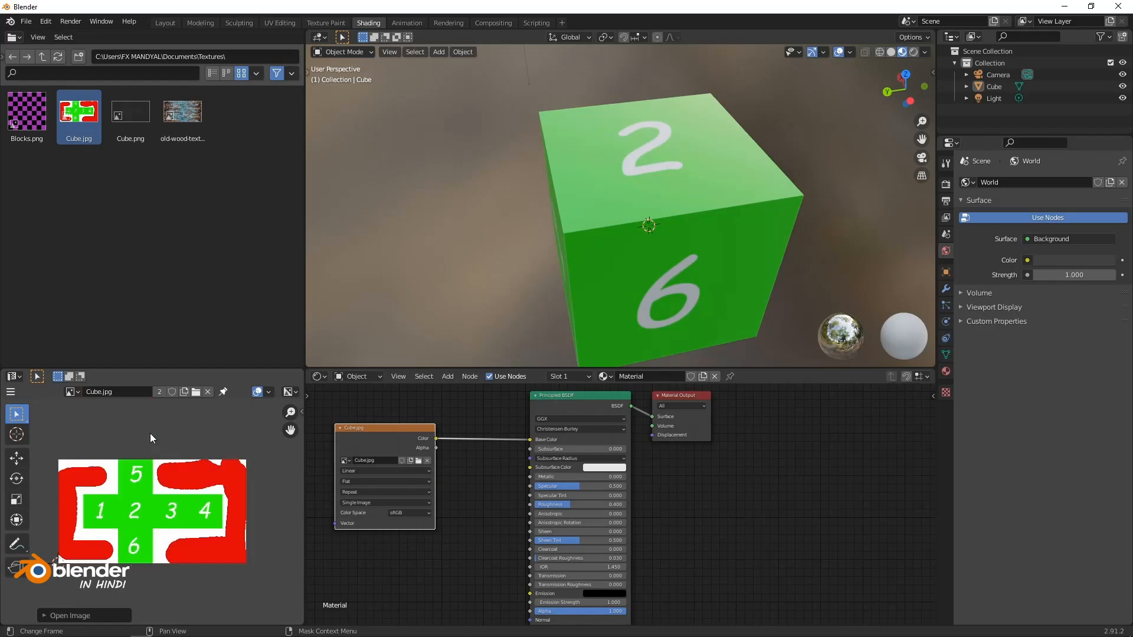
scroll(131, 510, "up", 2)
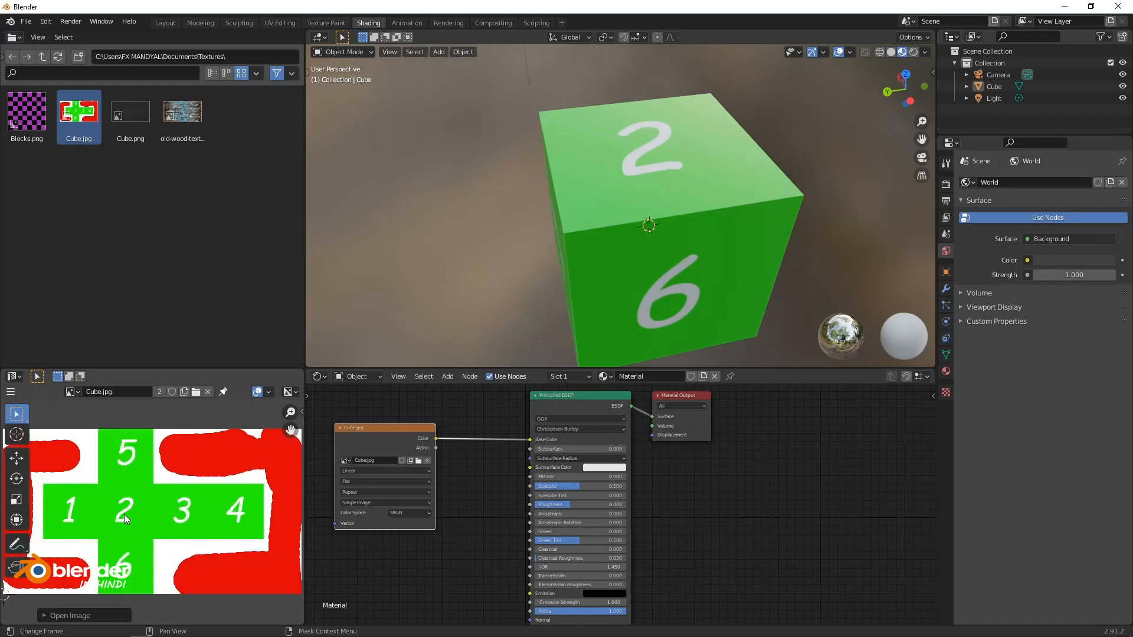
scroll(99, 468, "down", 1)
middle_click_drag(540, 286, 661, 223)
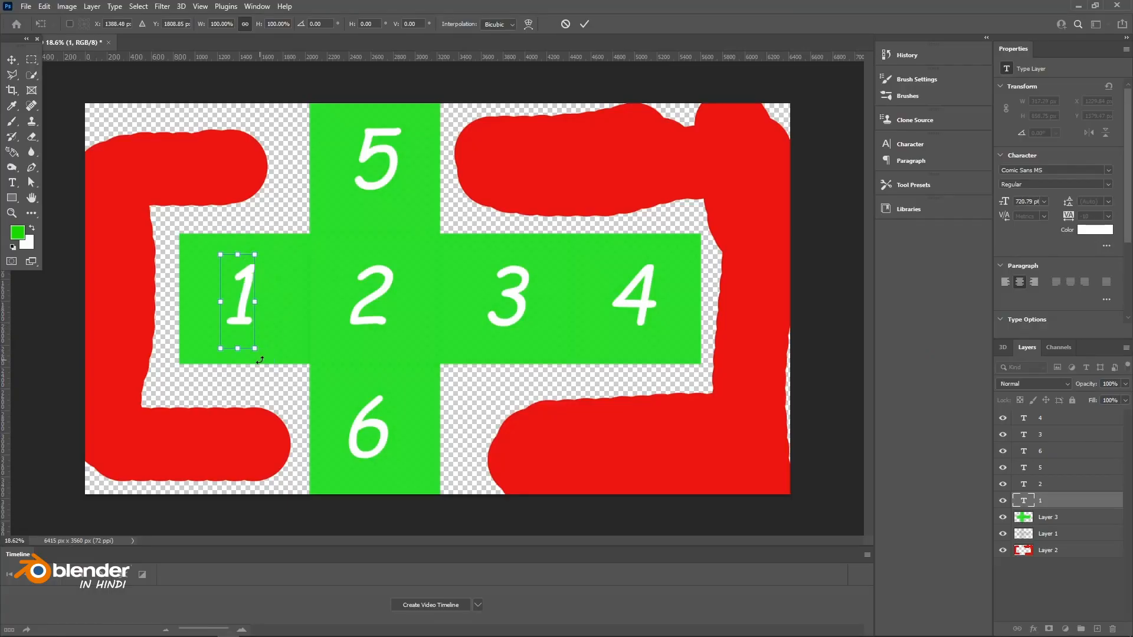
Switch to Photoshop and rotate the numbers 1, 2, 3 and 4 by -90 degrees in their squares.
left_click_drag(259, 360, 321, 265)
key("Return")
left_click(375, 298)
left_click_drag(402, 355, 498, 220, "shift")
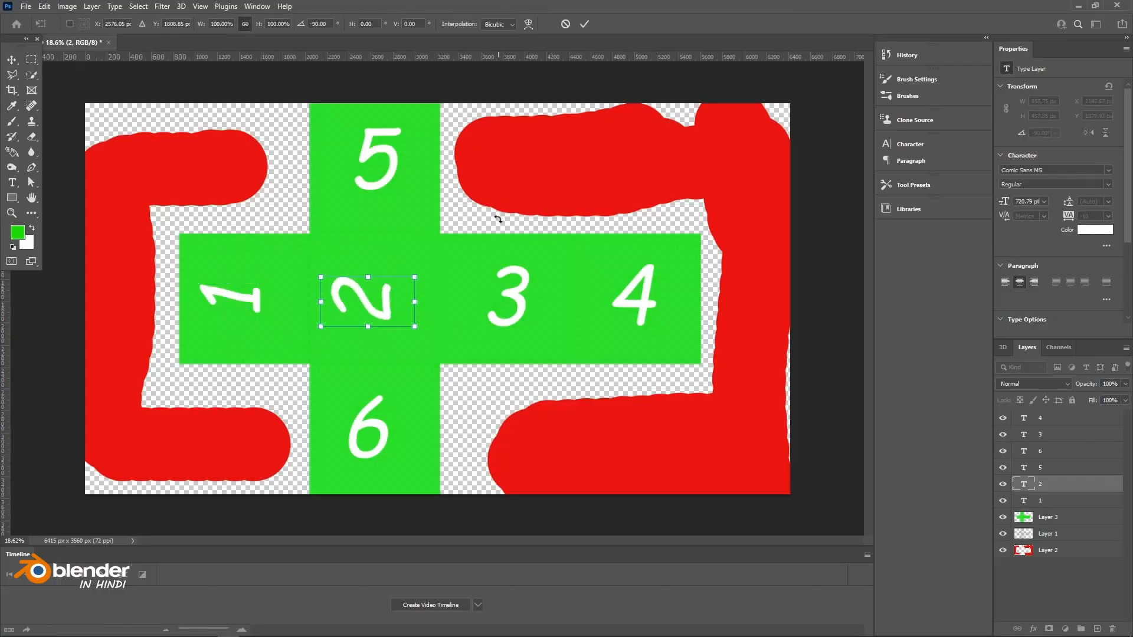
key("Return")
left_click(517, 298)
left_click_drag(542, 356, 593, 253, "shift")
left_click(654, 287)
left_click_drag(664, 358, 711, 256, "shift")
left_click(525, 384)
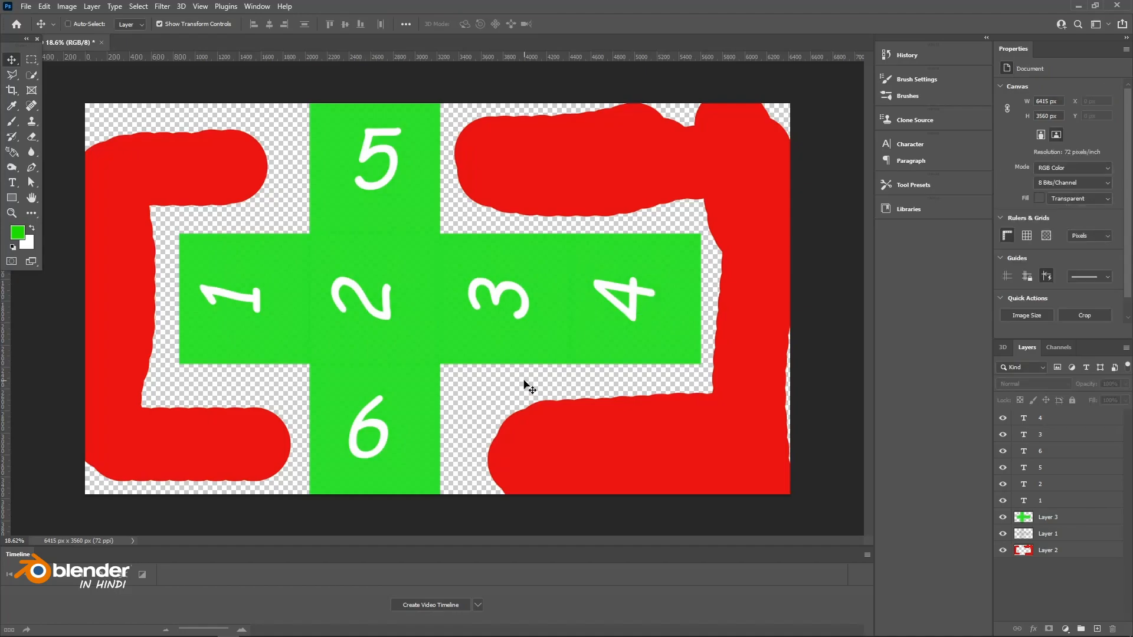
Export the rotated layout as a JPEG with Save for Web, overwriting Cube.jpg in the Textures folder.
key("ctrl+shift+s")
left_click(517, 360)
key("ctrl+alt+shift+s")
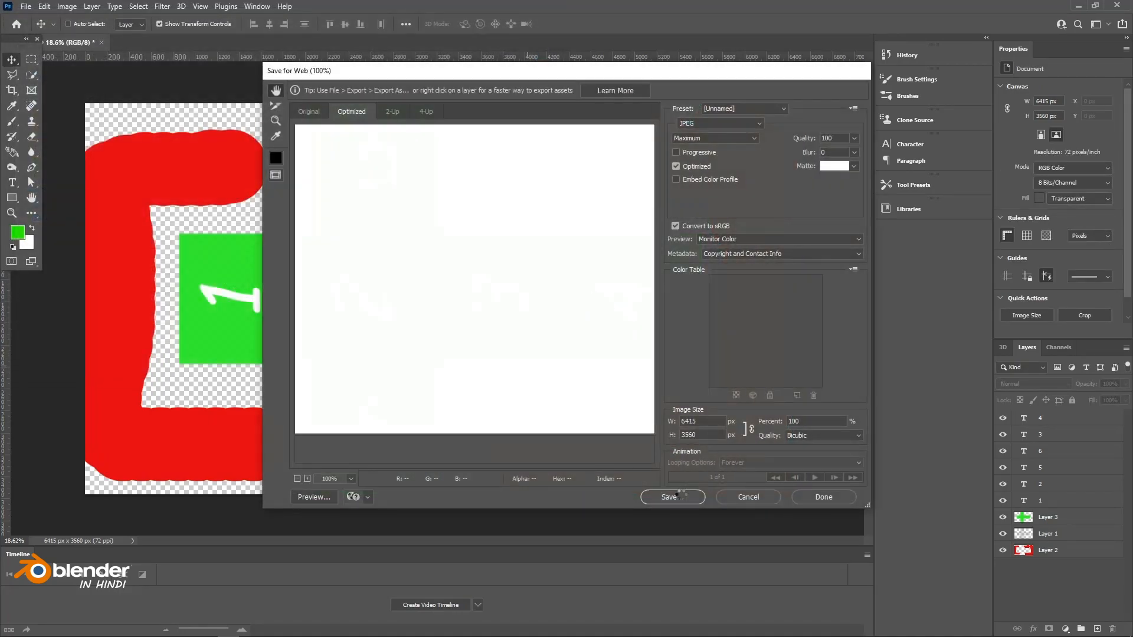
left_click(673, 497)
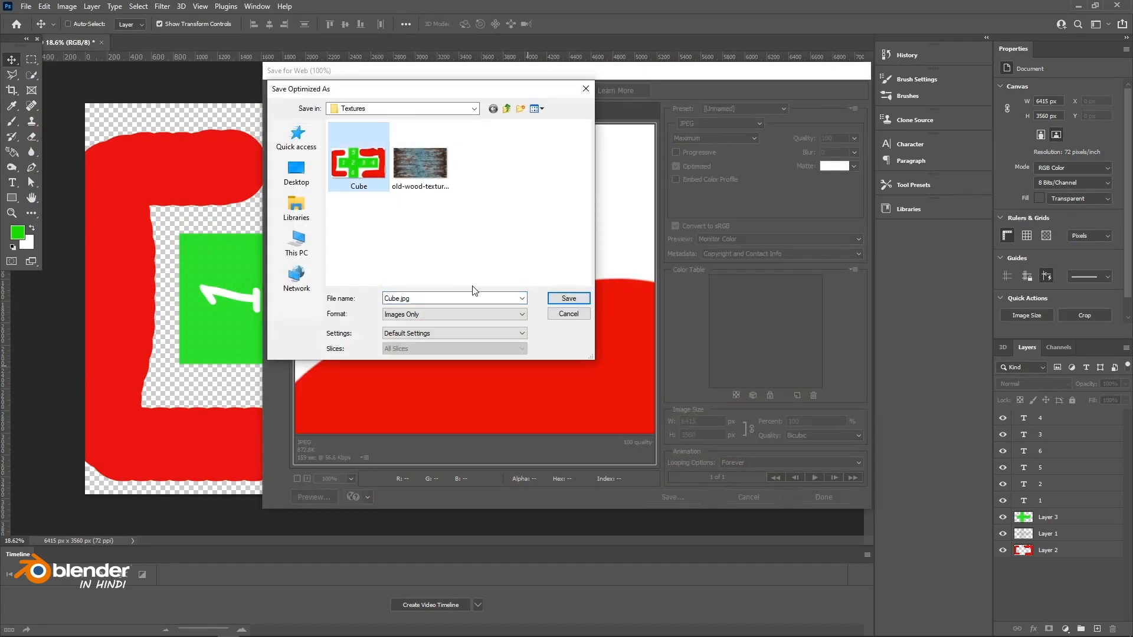
left_click(568, 298)
left_click(635, 312)
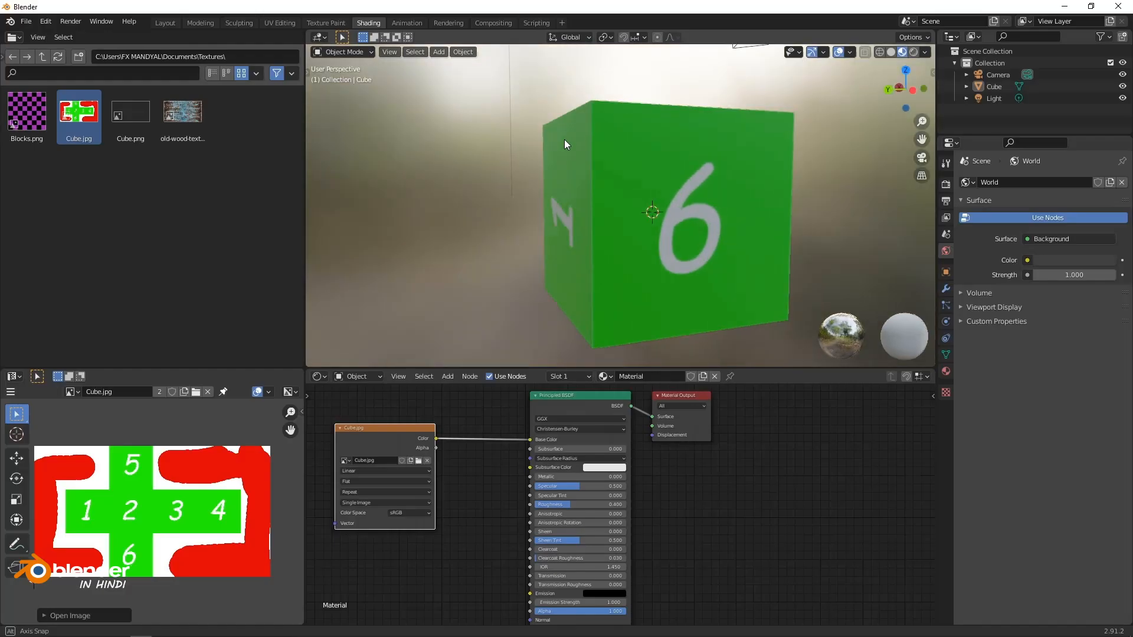
Switch to Blender, reload Cube.jpg into the image texture node and check the number orientation on the cube's faces.
middle_click_drag(564, 140, 487, 335)
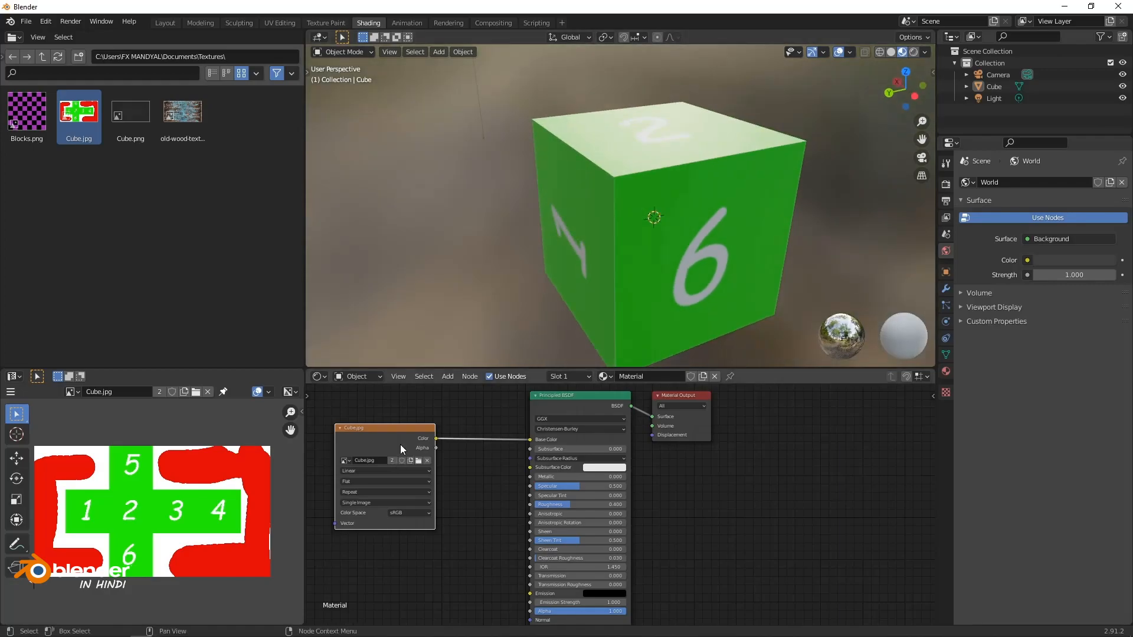
left_click(418, 460)
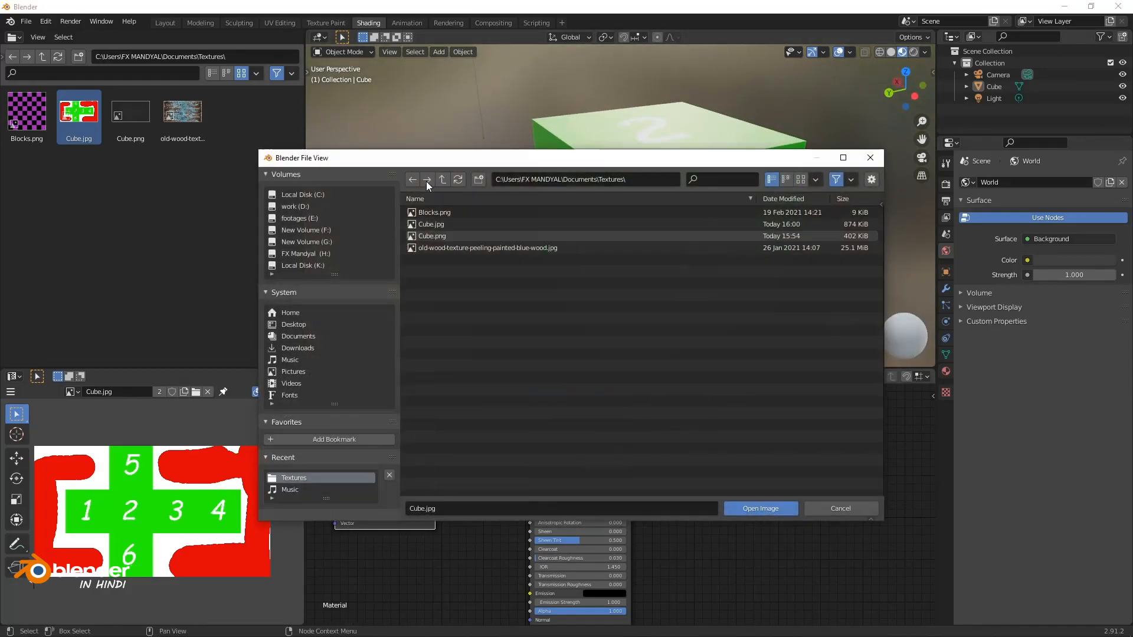
double_click(428, 225)
middle_click_drag(633, 199, 406, 185)
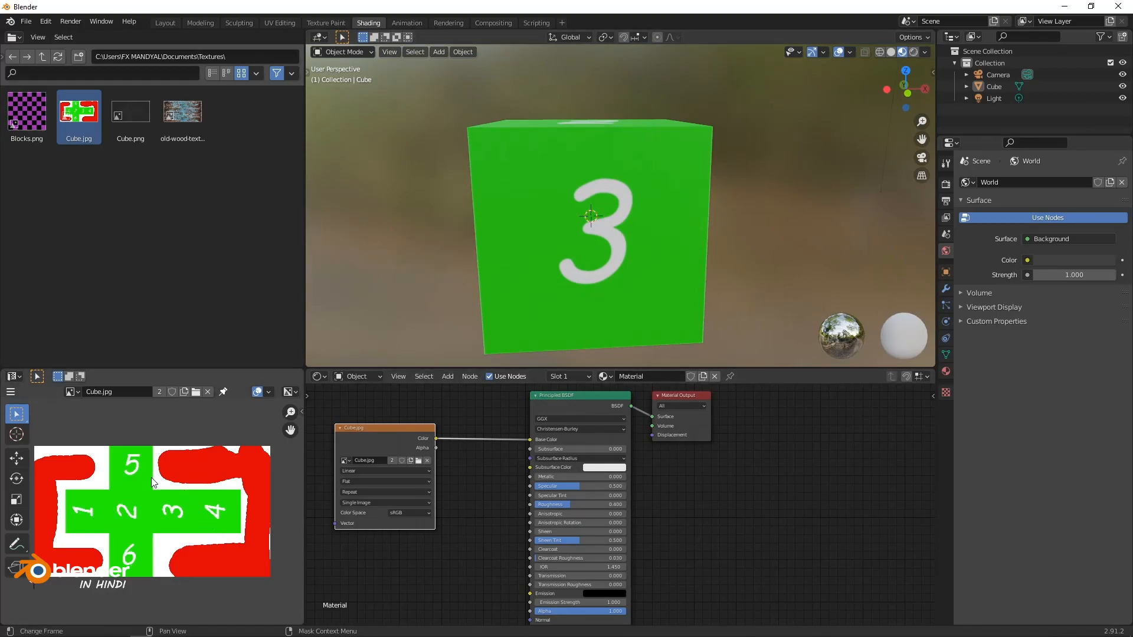
middle_click_drag(455, 285, 552, 255)
middle_click_drag(561, 197, 677, 183)
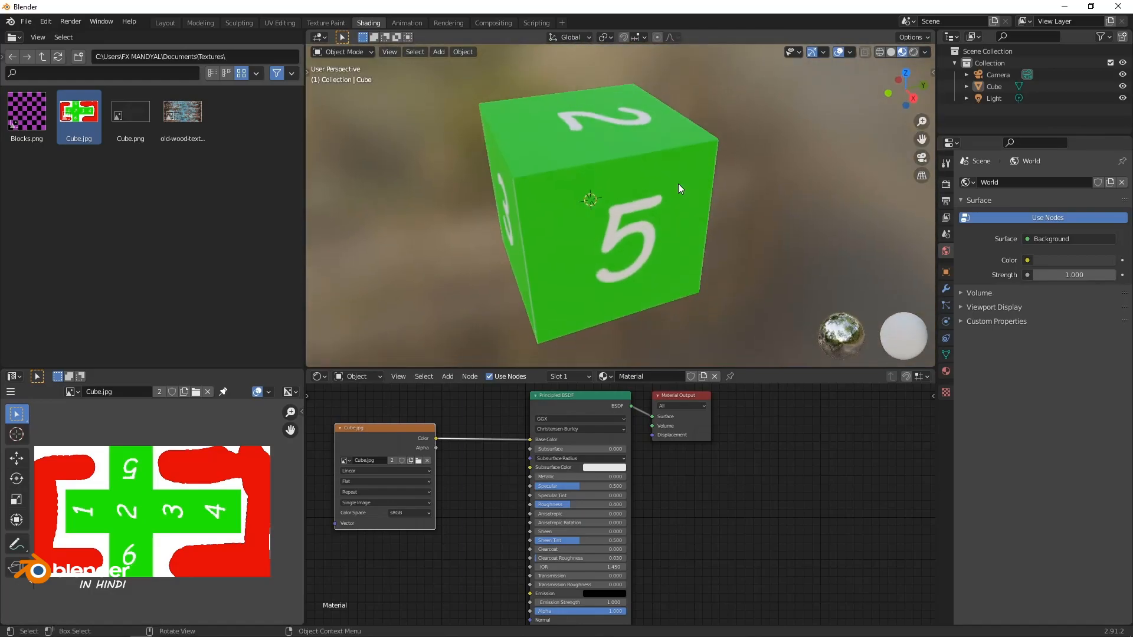
middle_click_drag(606, 249, 533, 196)
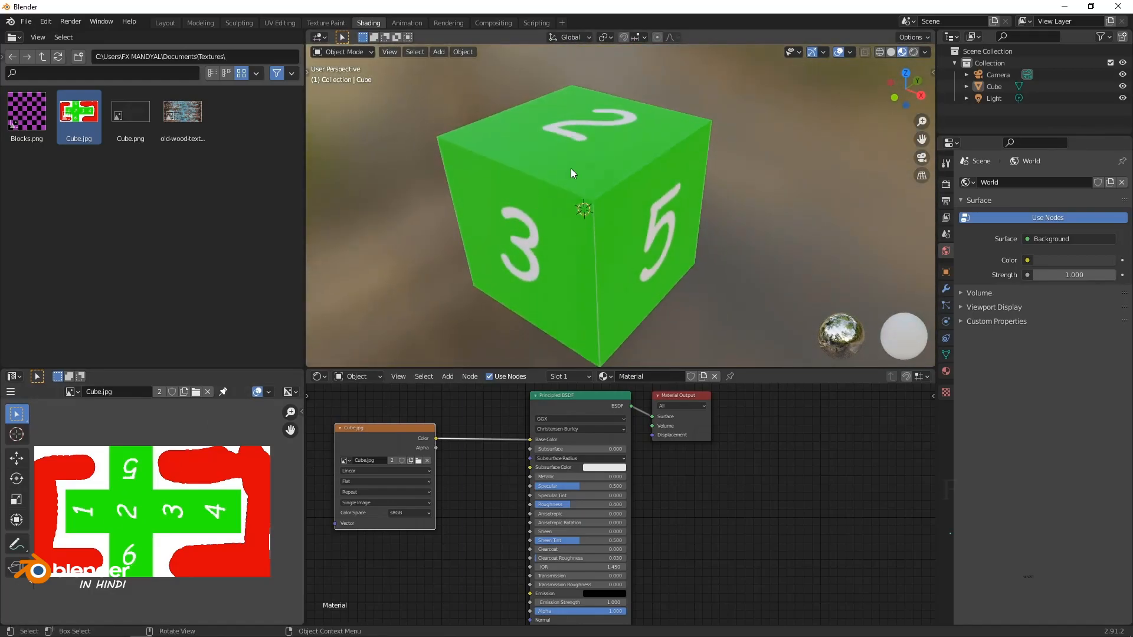
Select the cube, switch to the UV Editing workspace and display the old wood texture in the UV editor.
left_click(538, 126)
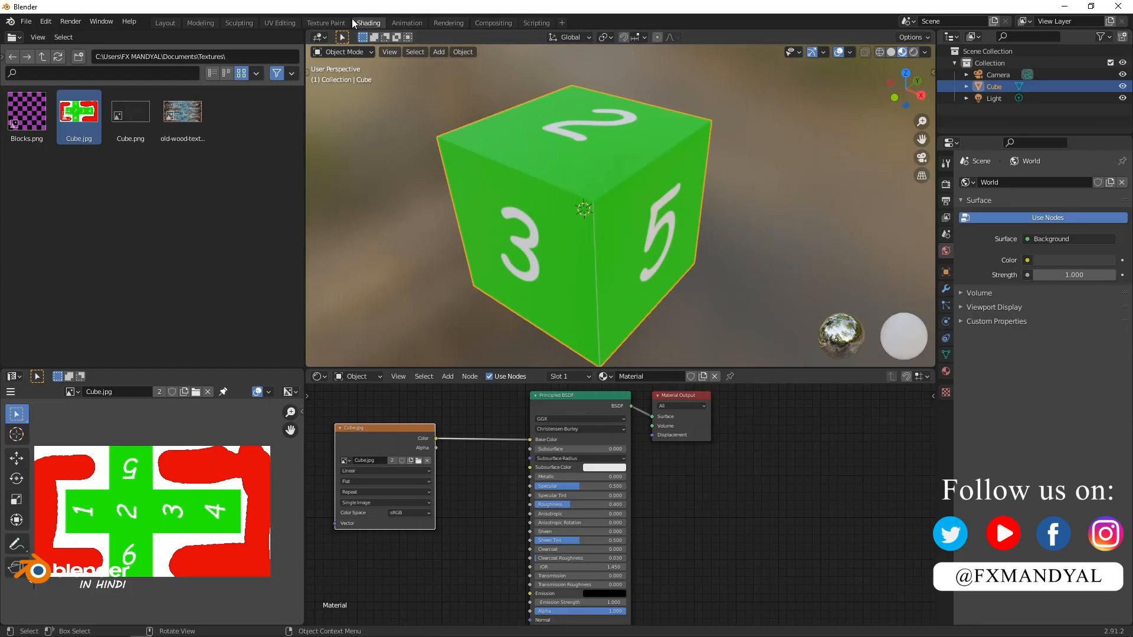
left_click(279, 23)
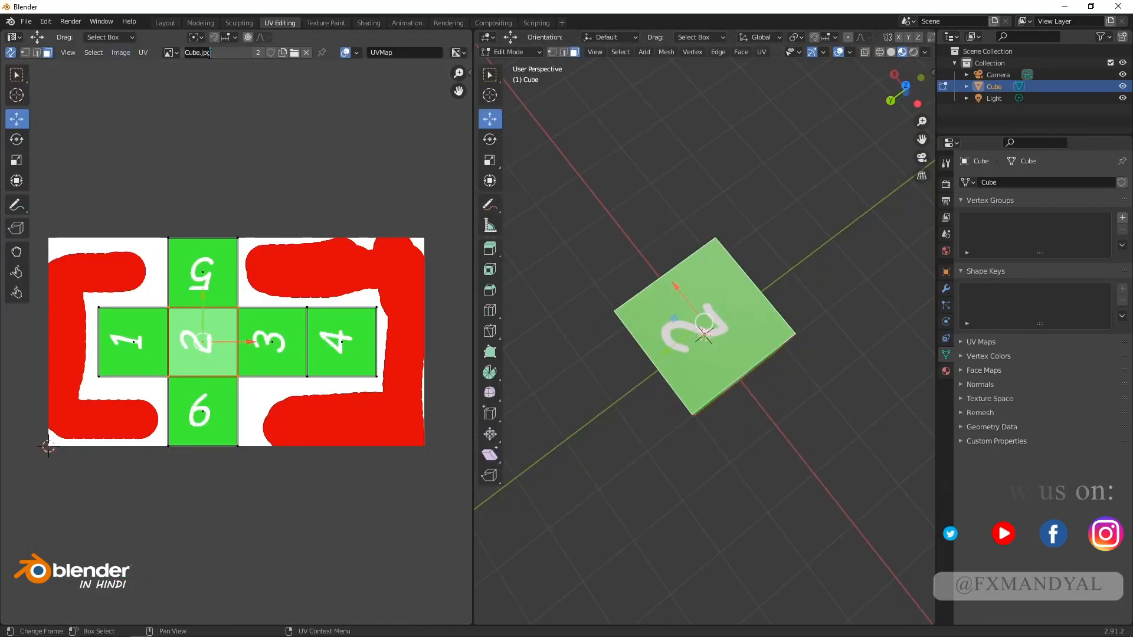
left_click(175, 53)
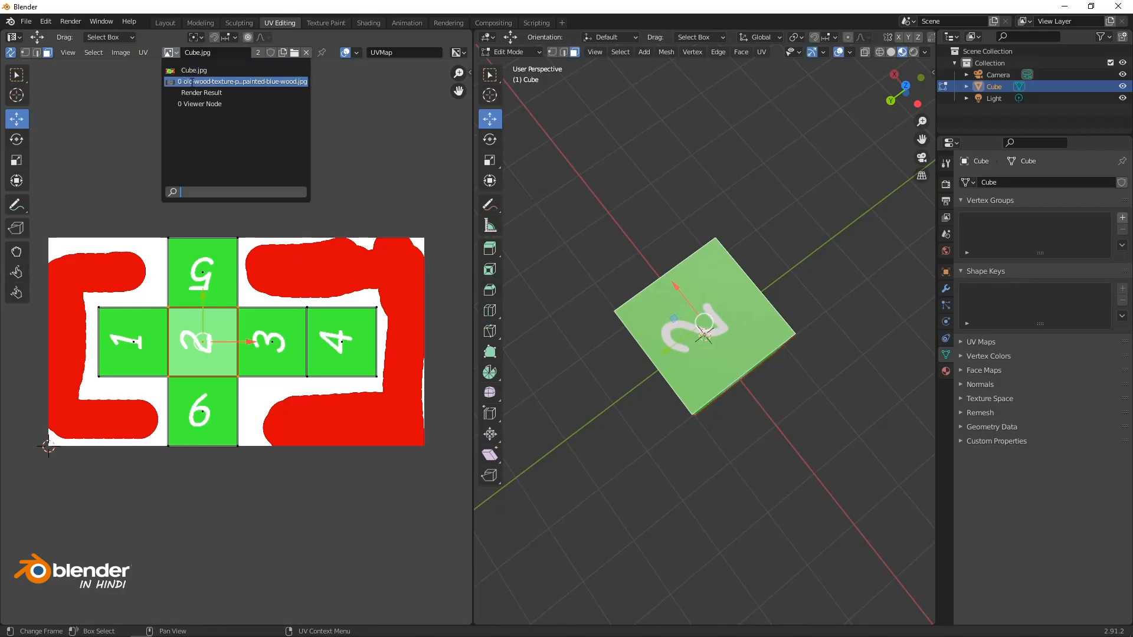
left_click(218, 81)
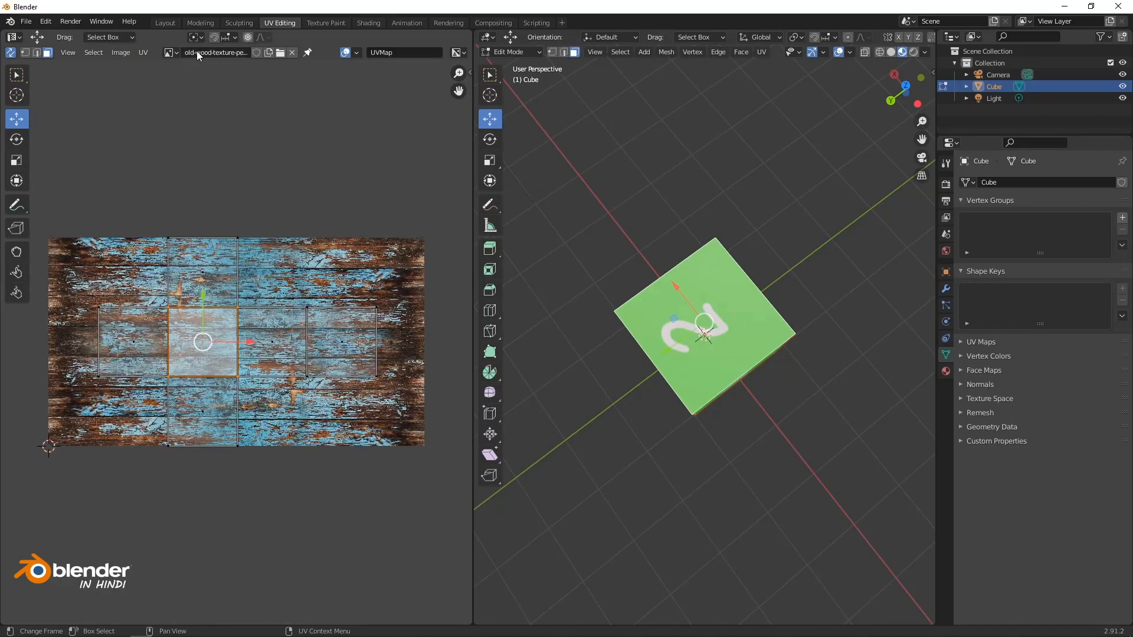
Switch the UV editor's image to Cube.jpg and back to the old wood texture.
left_click(176, 53)
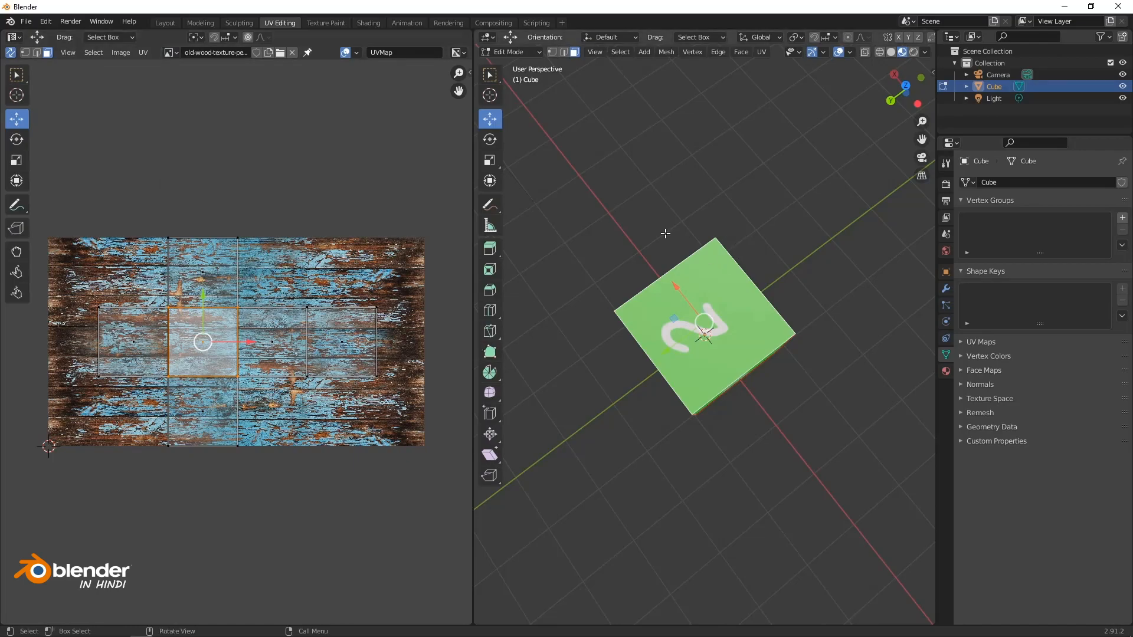
left_click(170, 52)
left_click(193, 70)
left_click(170, 52)
left_click(244, 81)
Unlink the old wood texture from the UV editor and create a blank 1024 × 1024 px image in its place.
left_click(292, 51)
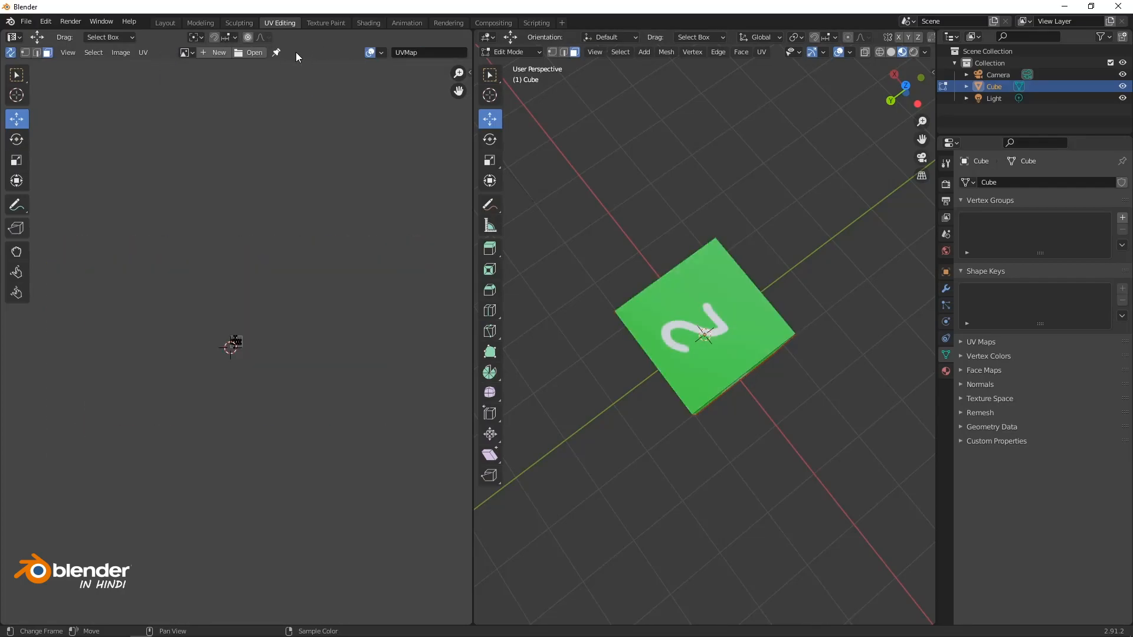
left_click(204, 52)
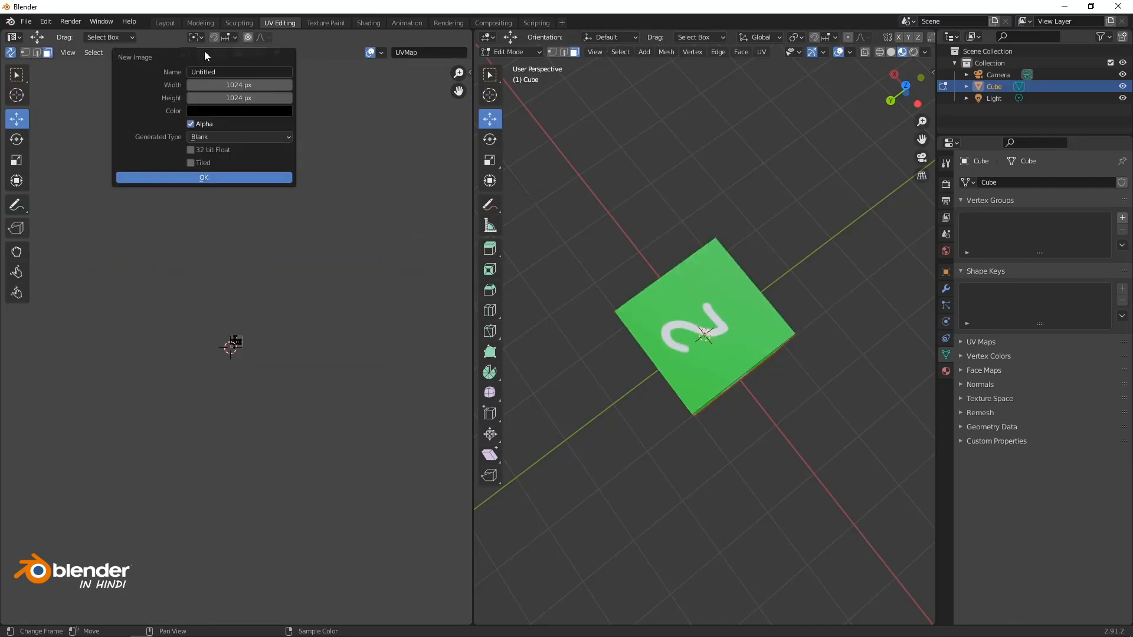
left_click(213, 177)
key("Home")
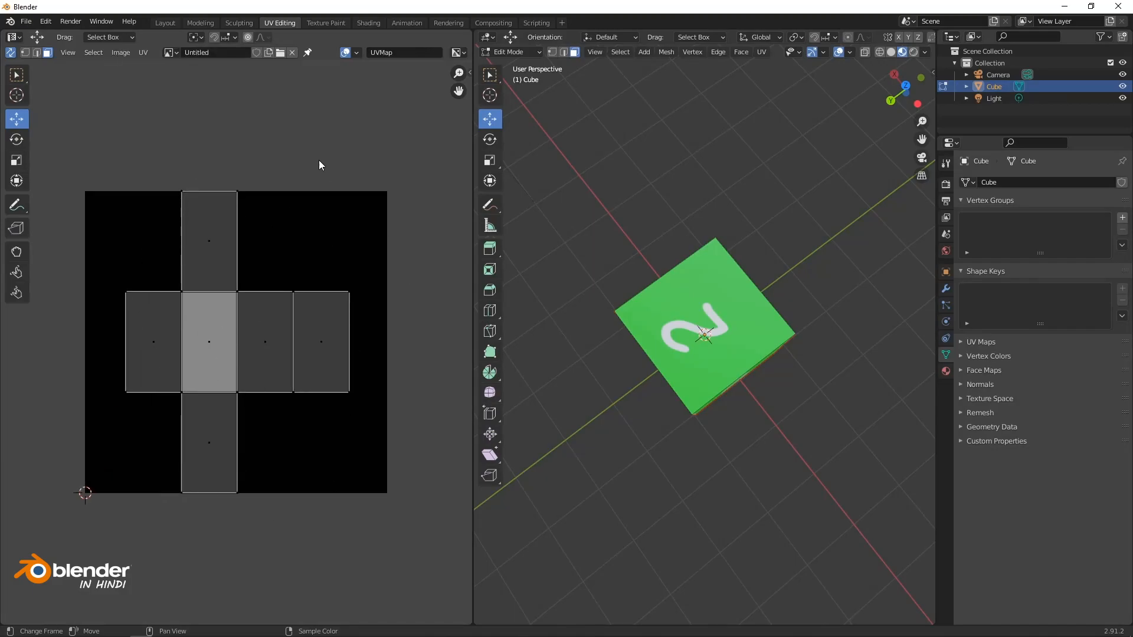
Select all faces of the cube and unwrap them with Cube Projection.
key("a")
middle_click_drag(742, 332, 744, 281)
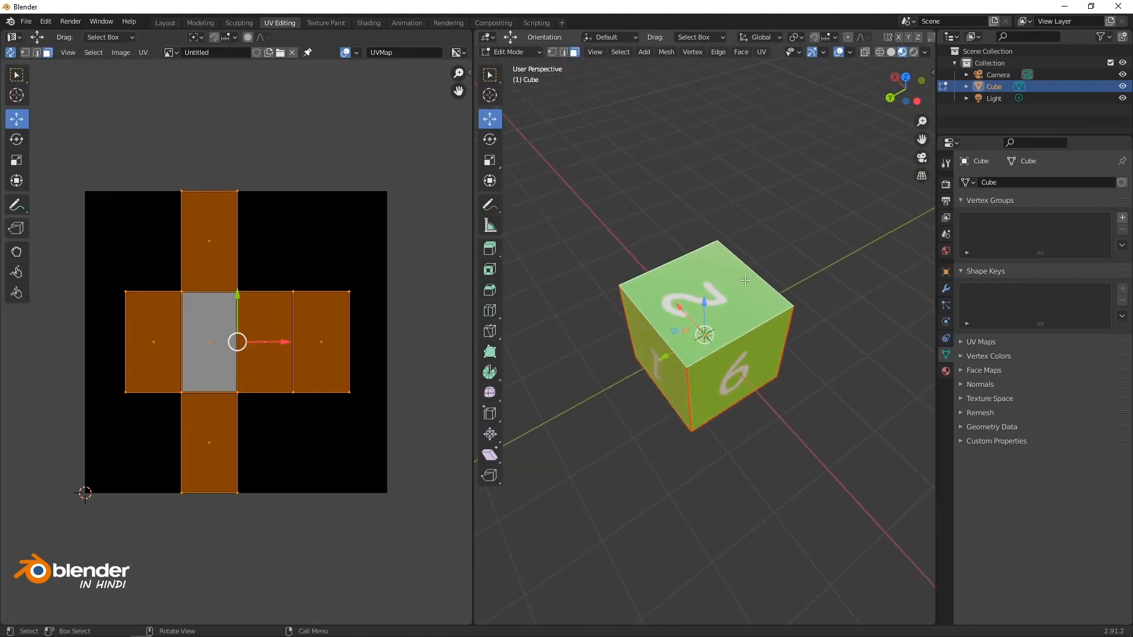
left_click(757, 51)
left_click(817, 123)
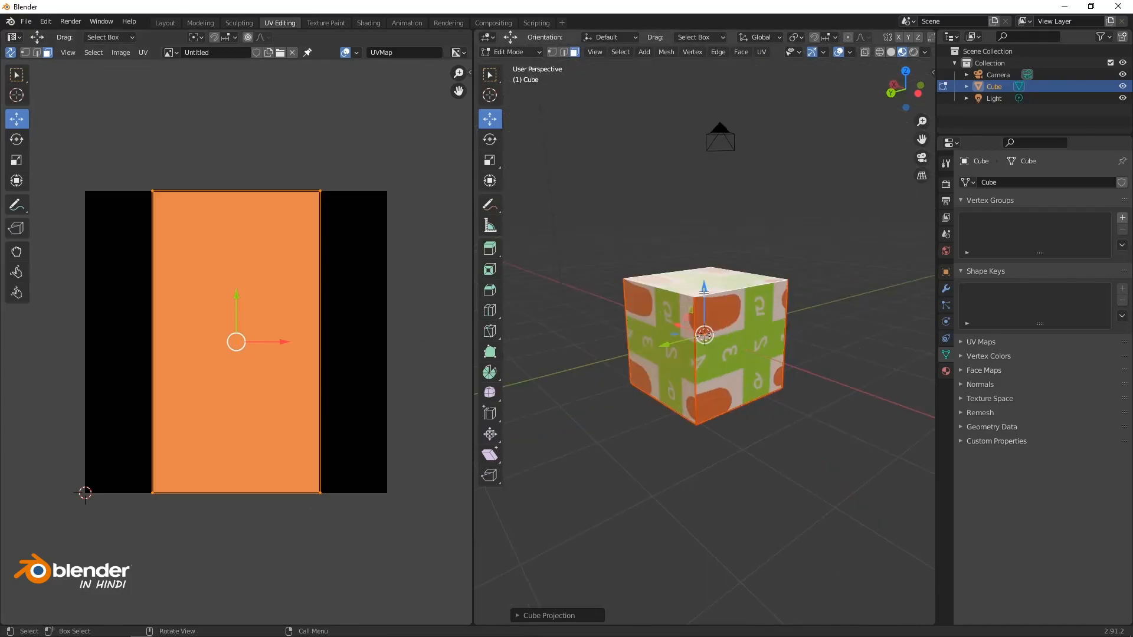
Try moving the stacked face islands sideways in the UV editor and examine the texture on the cube.
left_click(396, 282)
left_click(236, 342)
left_click_drag(240, 341, 114, 345)
left_click(234, 342)
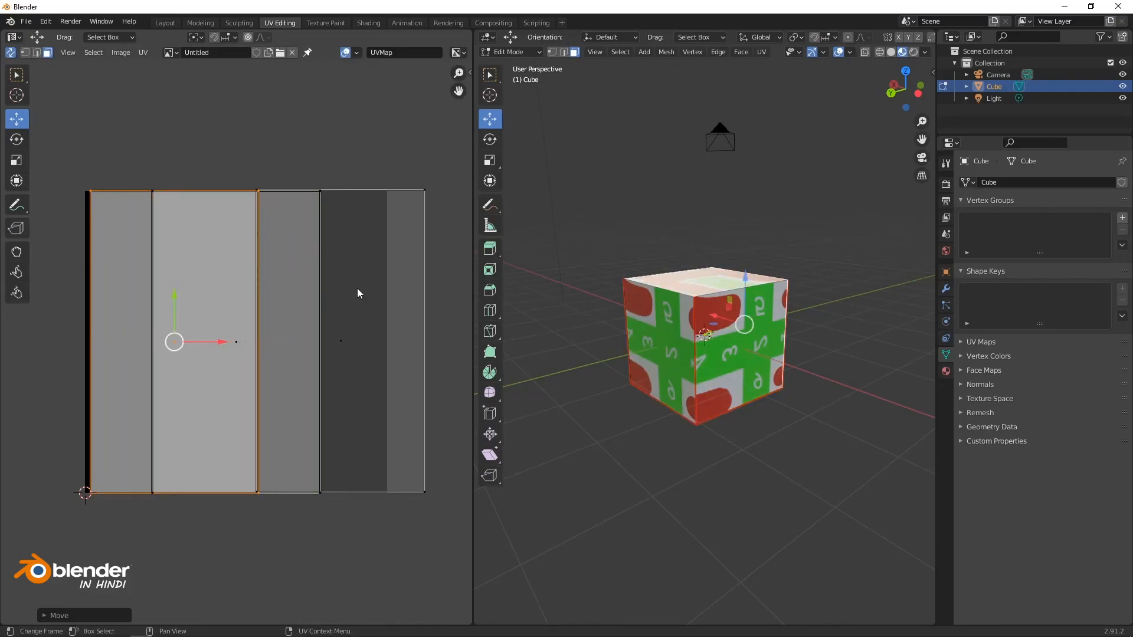
middle_click_drag(755, 281, 714, 330)
Display Cube.jpg behind the shifted face islands in the UV editor.
left_click(170, 52)
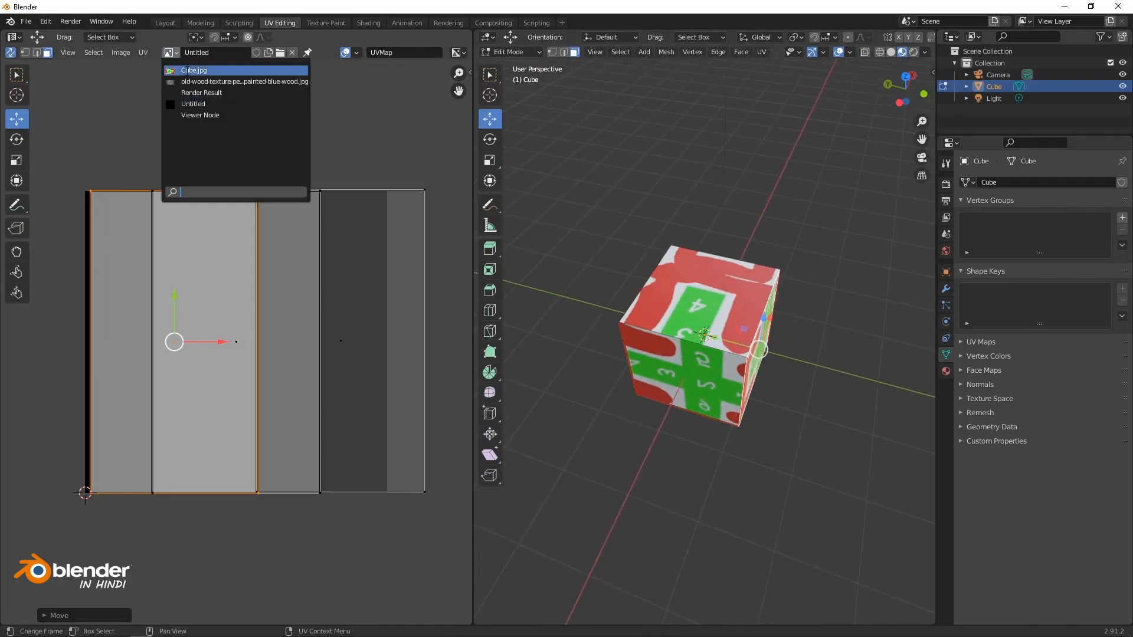
left_click(194, 70)
scroll(288, 277, "down", 5)
mouse_move(235, 343)
left_mouse_down()
mouse_move(206, 342)
mouse_move(284, 341)
mouse_move(253, 339)
left_mouse_up()
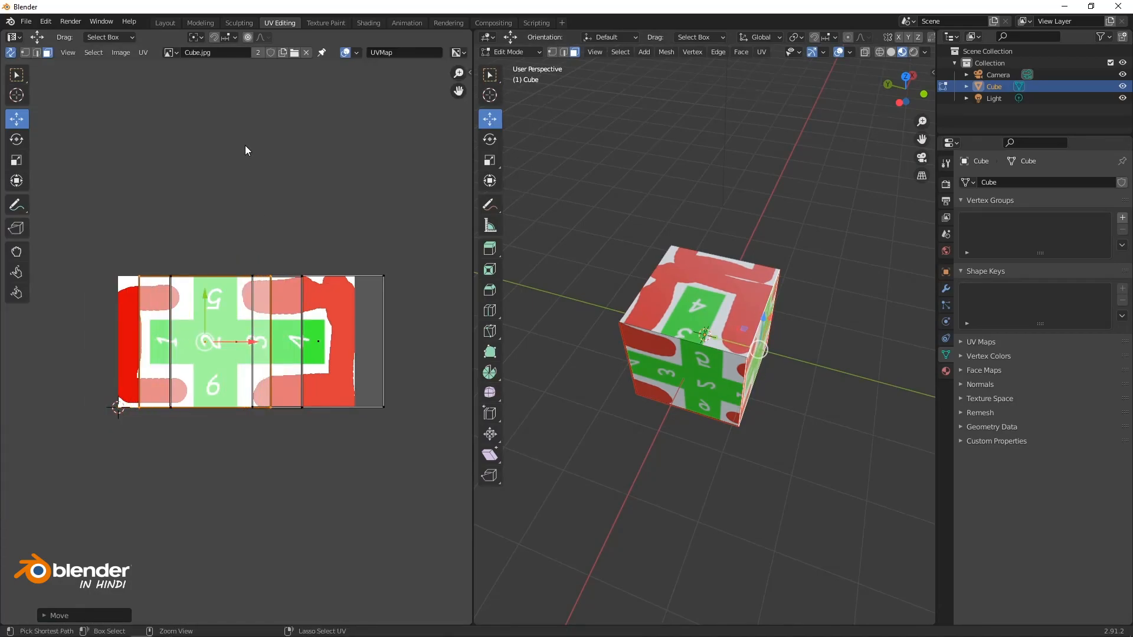
Undo the image switch and the face island moves, back to the stacked cube projection.
key("ctrl+z")
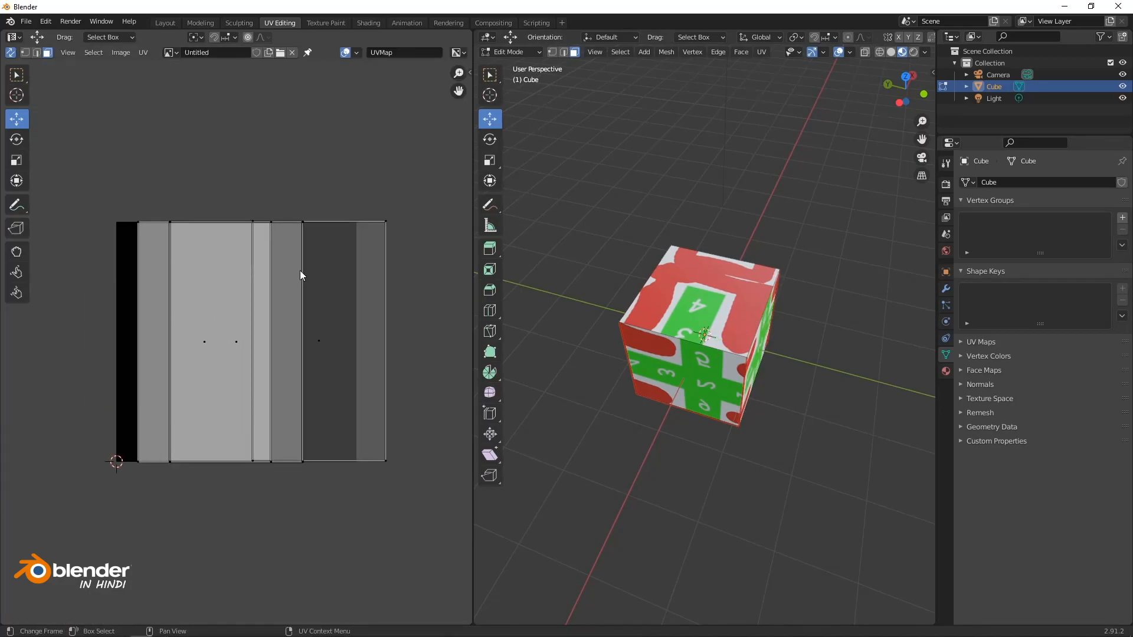
key("ctrl+z")
key("ctrl+z")
key("ctrl+z")
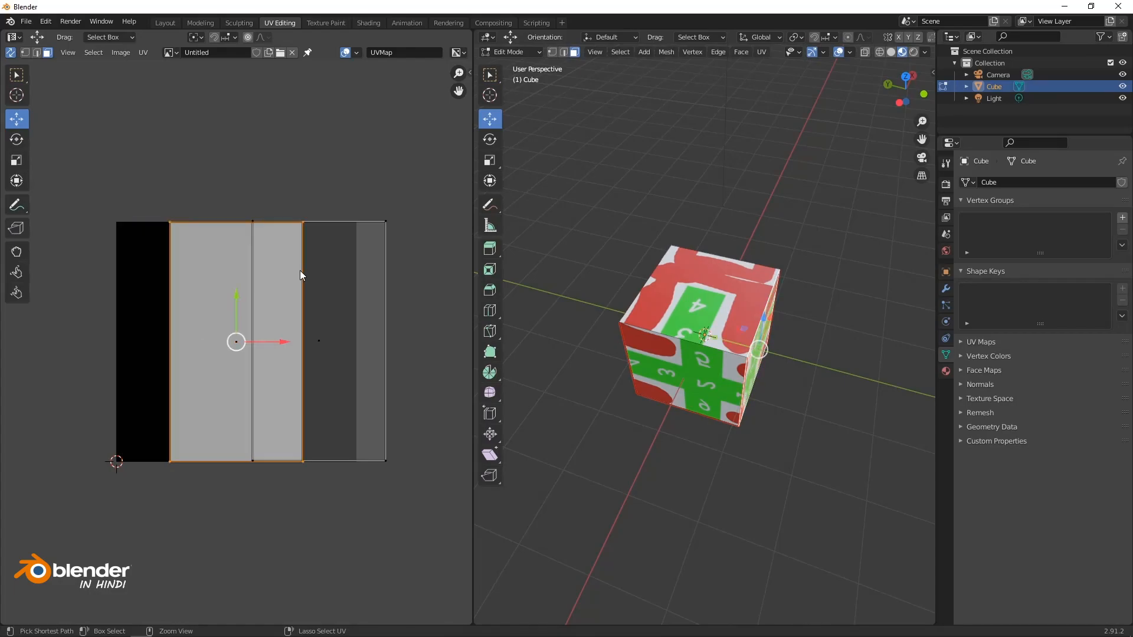
key("ctrl+z")
key("ctrl+z")
key("ctrl+z")
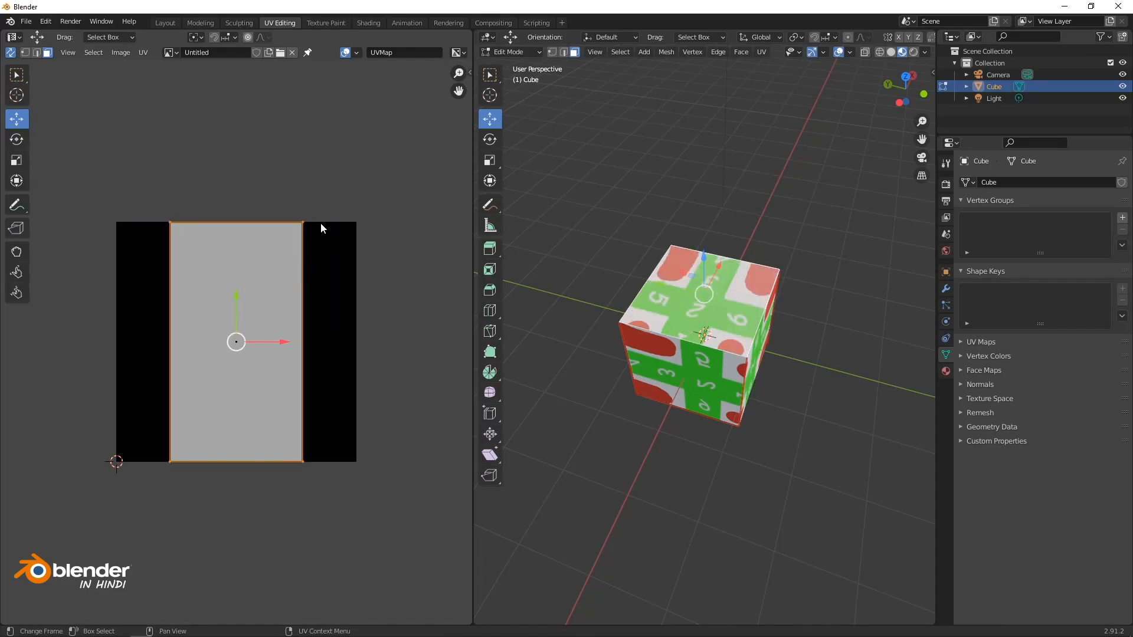
key("ctrl+z")
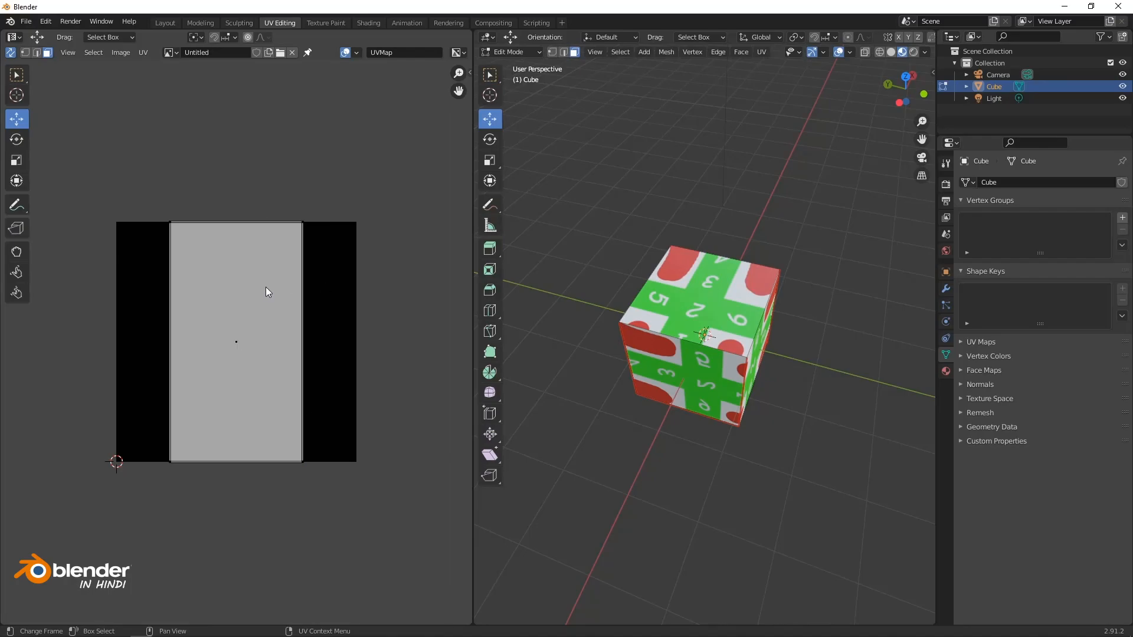
Select all the stacked UV faces and scale them horizontally to fill the full width of the square image.
middle_click_drag(508, 354, 629, 277)
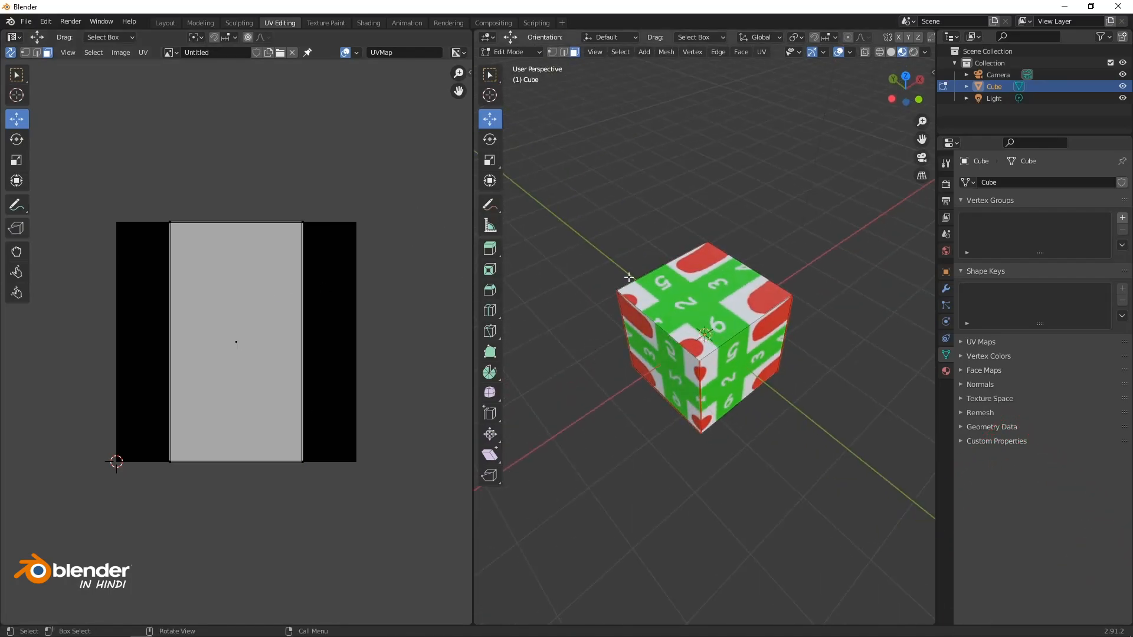
scroll(731, 337, "up", 5)
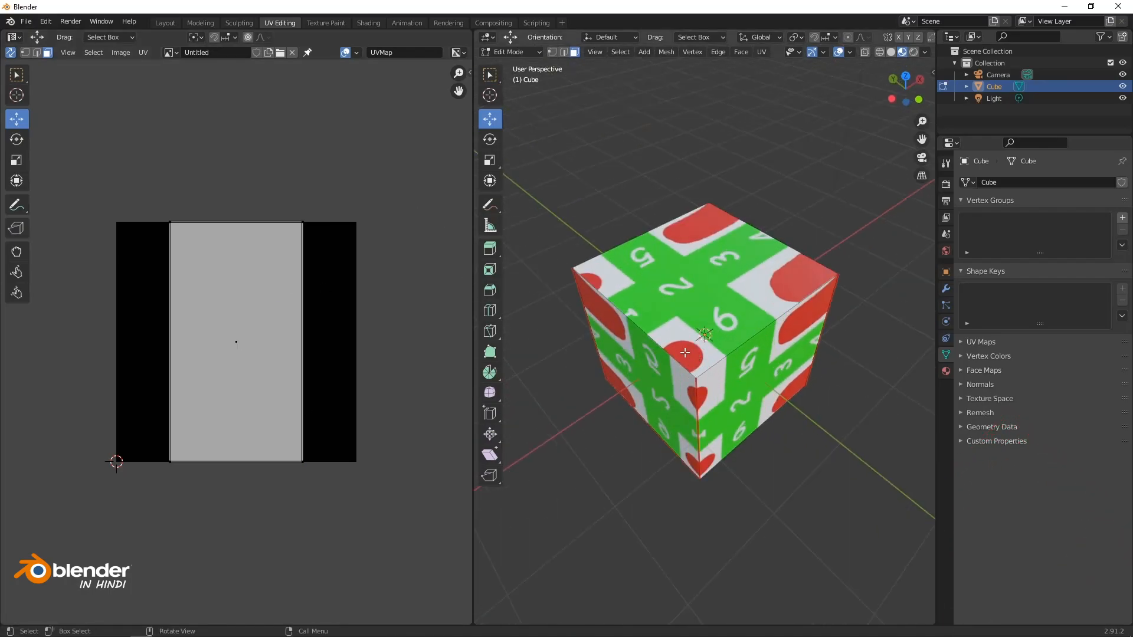
left_click_drag(381, 152, 104, 564)
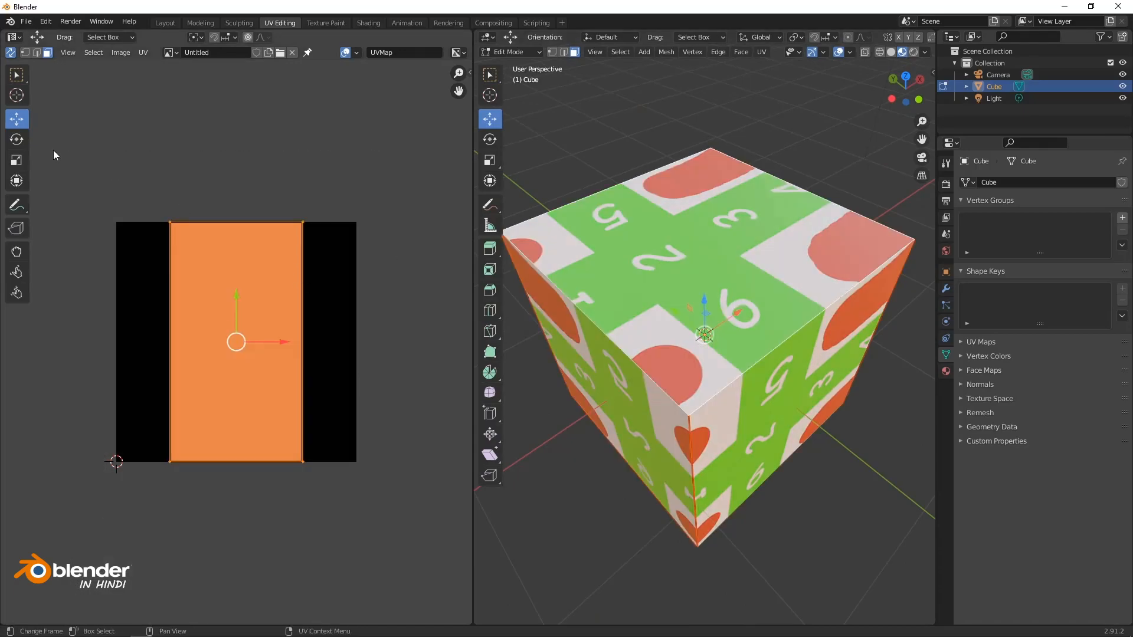
left_click(16, 160)
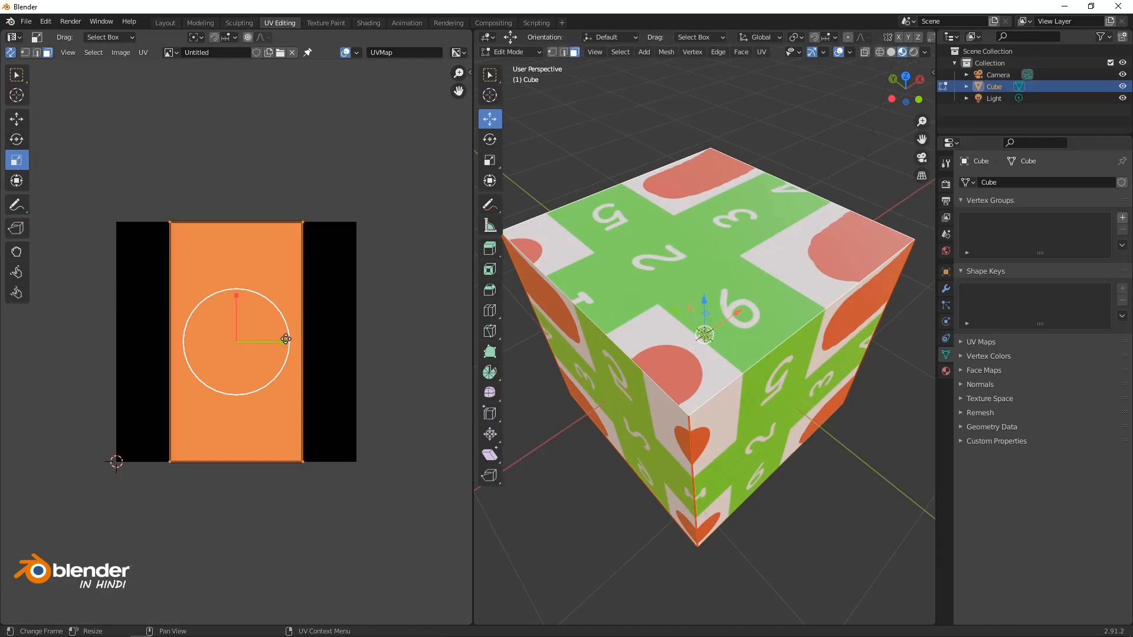
left_click_drag(286, 339, 330, 343)
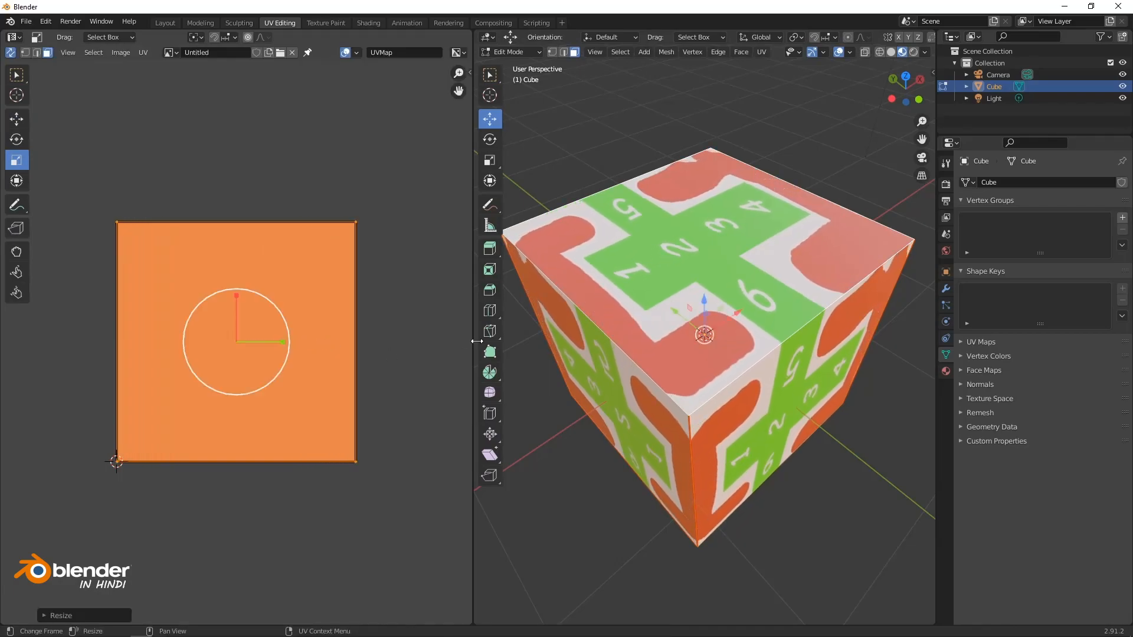
left_click(399, 320)
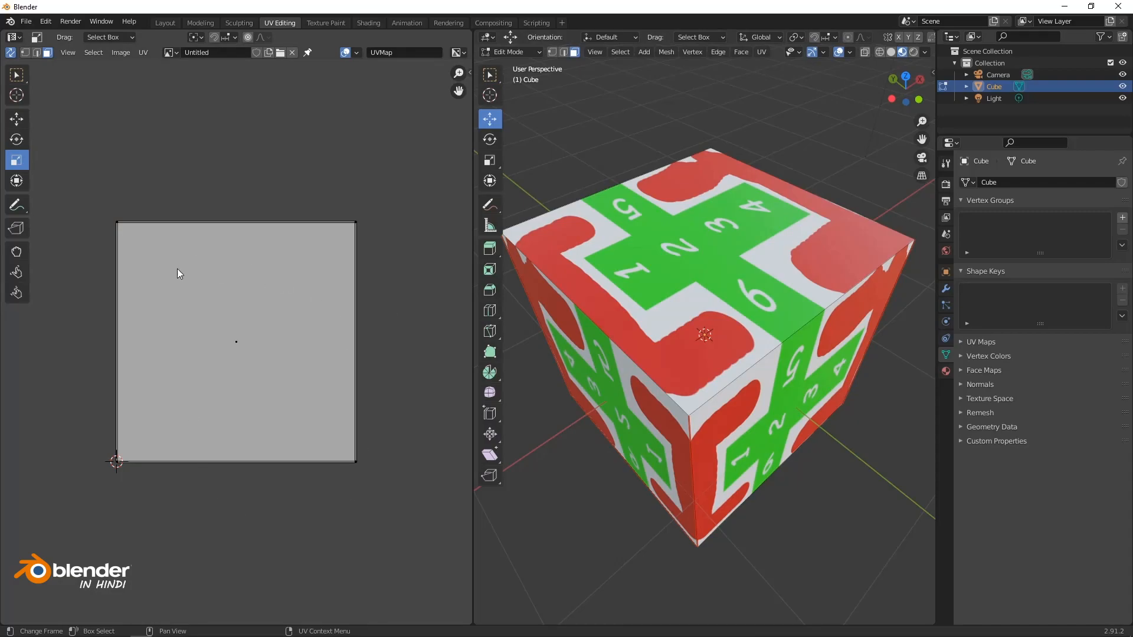
middle_click_drag(729, 333, 728, 289)
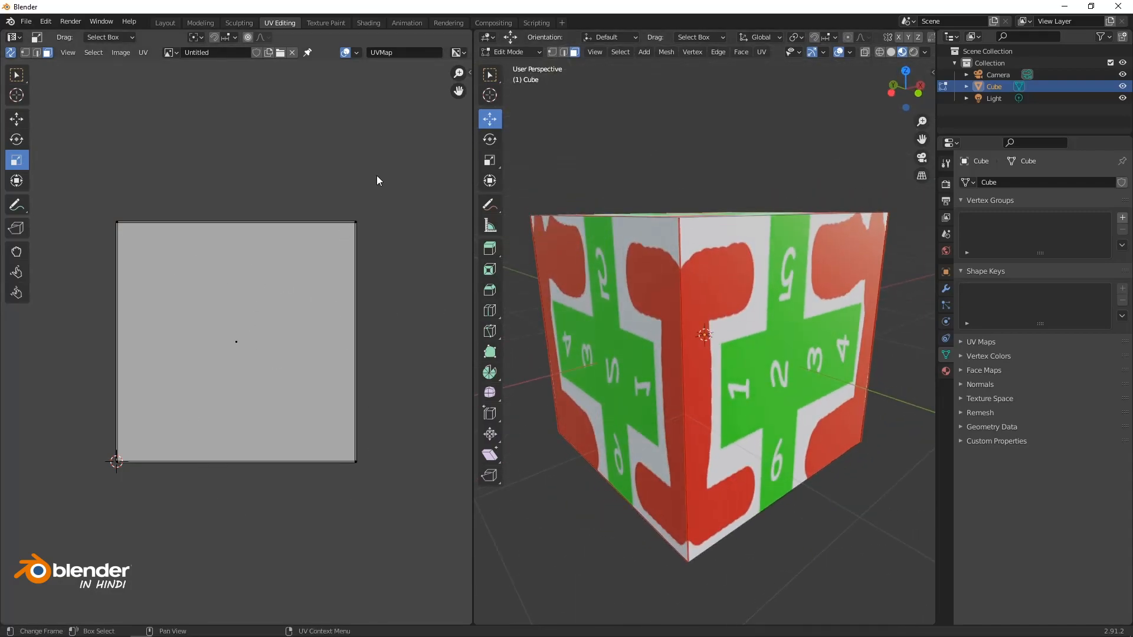
Export the UV layout as a 1024 × 1024 PNG named "Game box .png" in the Textures folder.
left_click(142, 52)
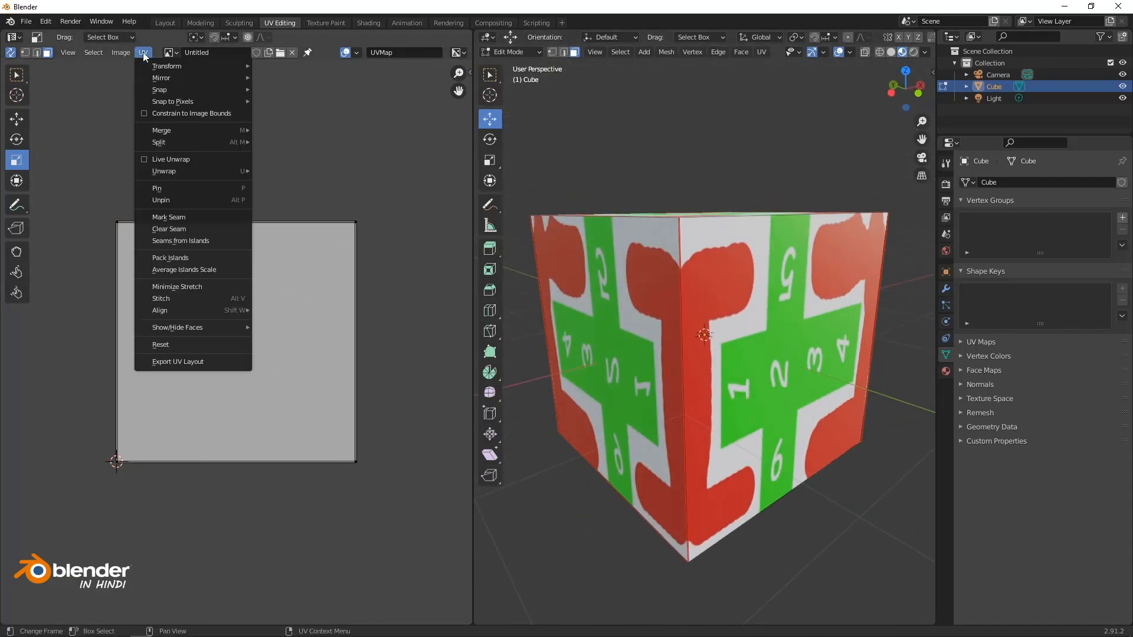
left_click(177, 362)
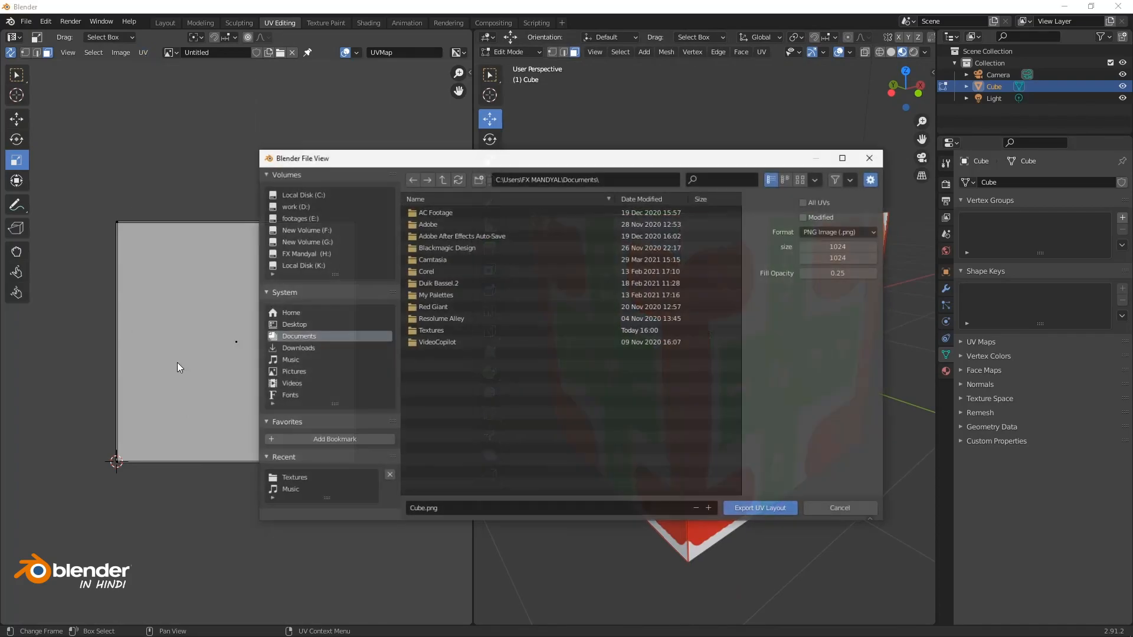
left_click(424, 330)
left_click(466, 508)
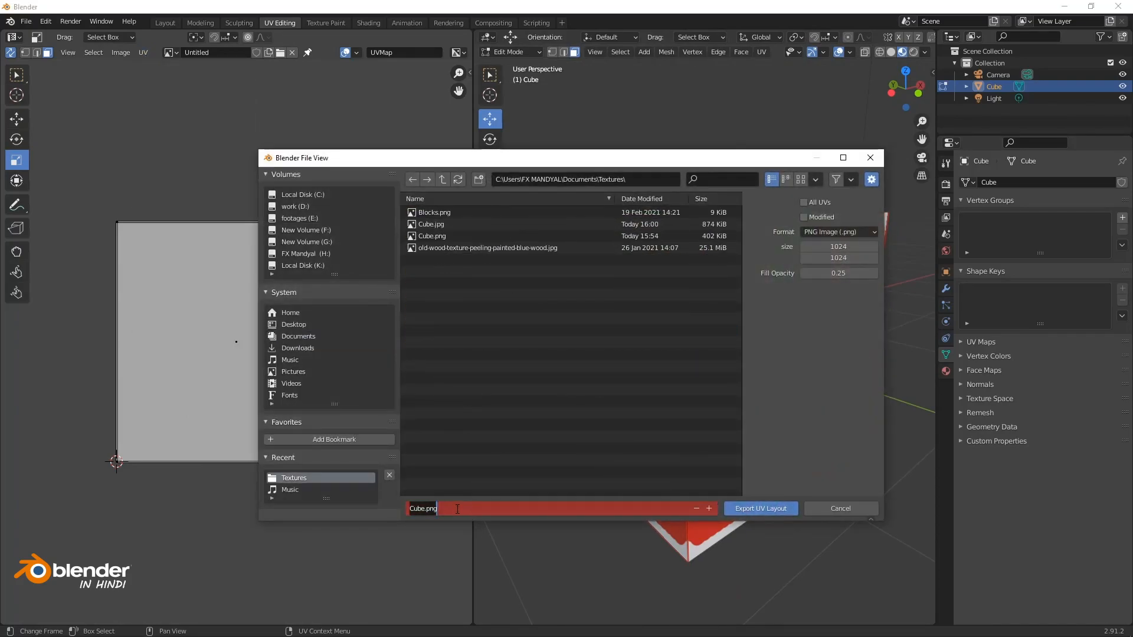
type("Game box")
key("Return")
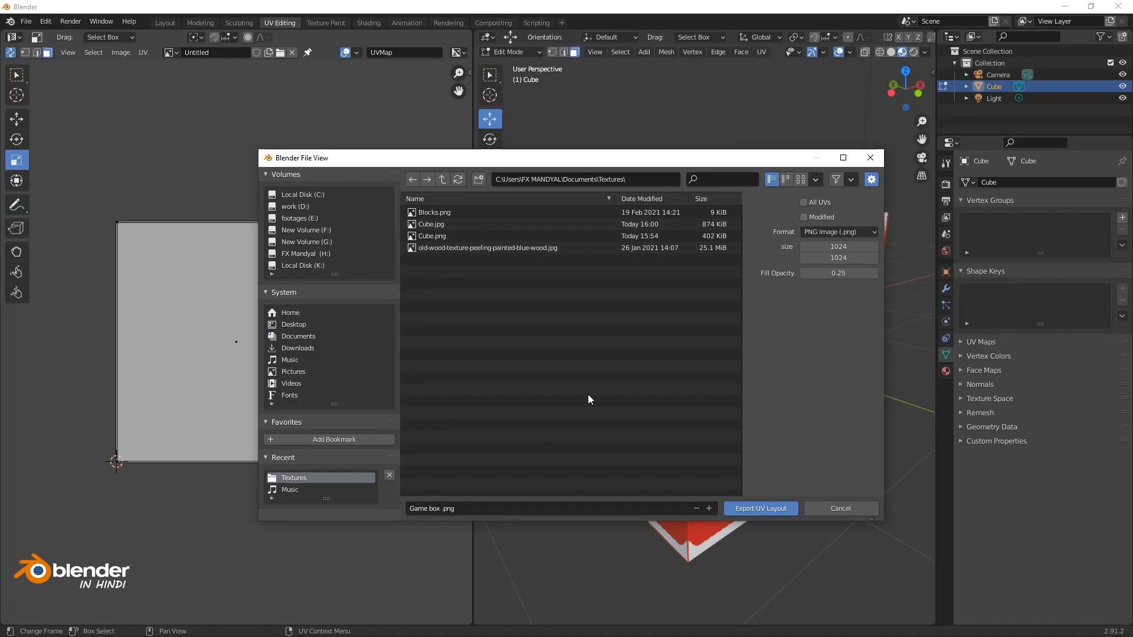
left_click(726, 506)
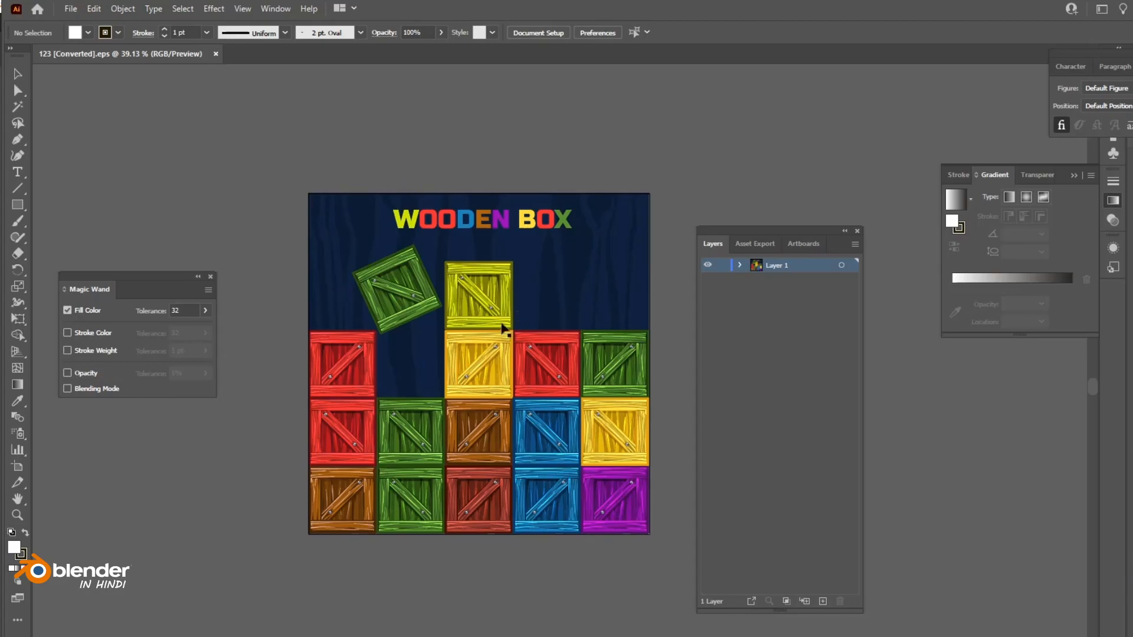
Switch to Illustrator and try selecting individual crates in the 123 [Converted].eps artwork.
left_click(493, 315)
left_click(492, 379)
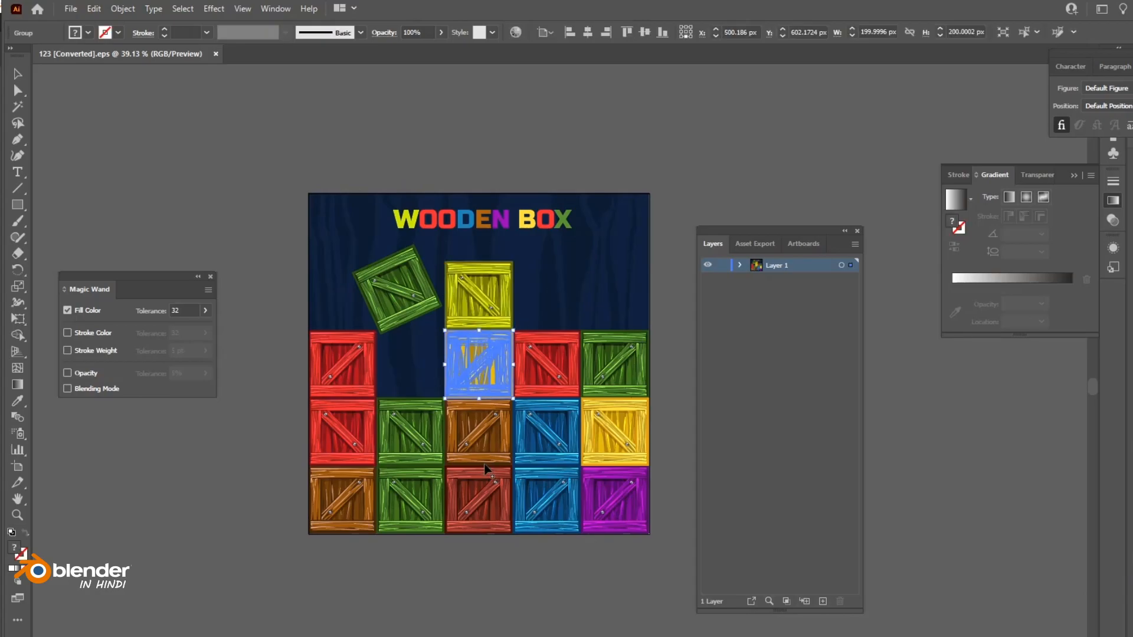
left_click(485, 461)
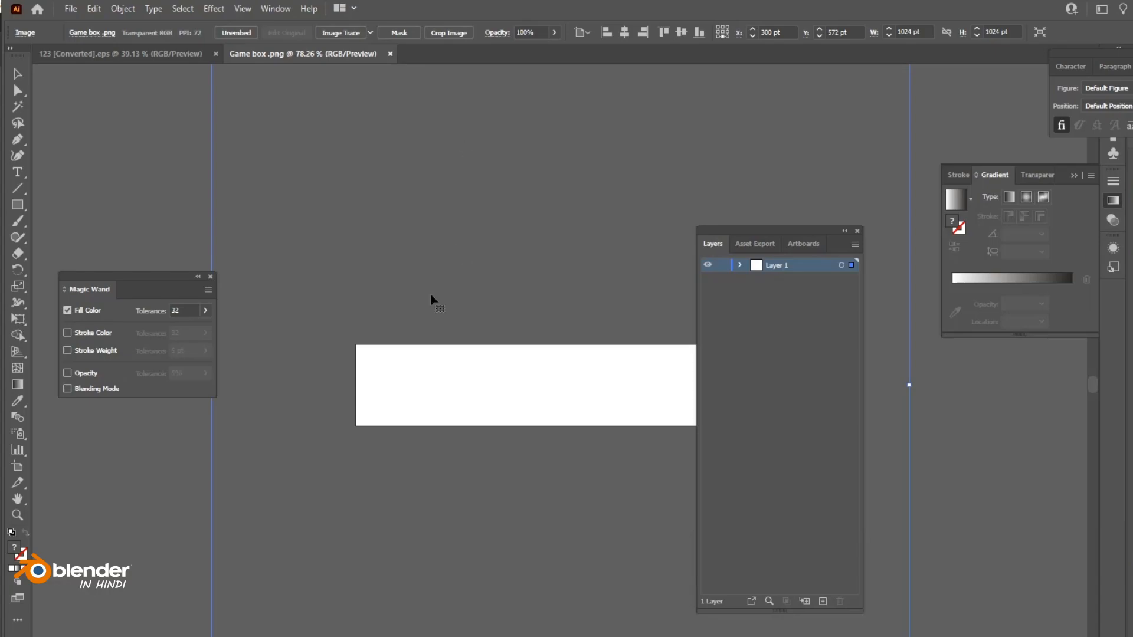
Resize the artboard of Game box .png to about 1021 × 1027 pt so it covers the whole layout image.
key("ctrl+0")
key("c")
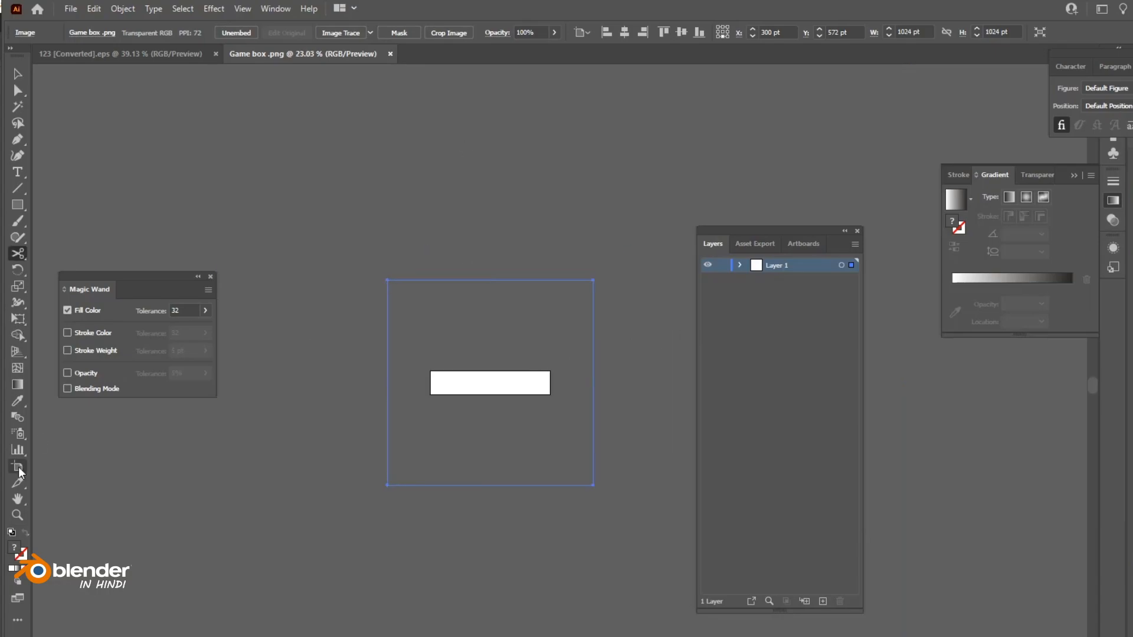
left_click(18, 467)
left_click_drag(431, 373, 392, 283)
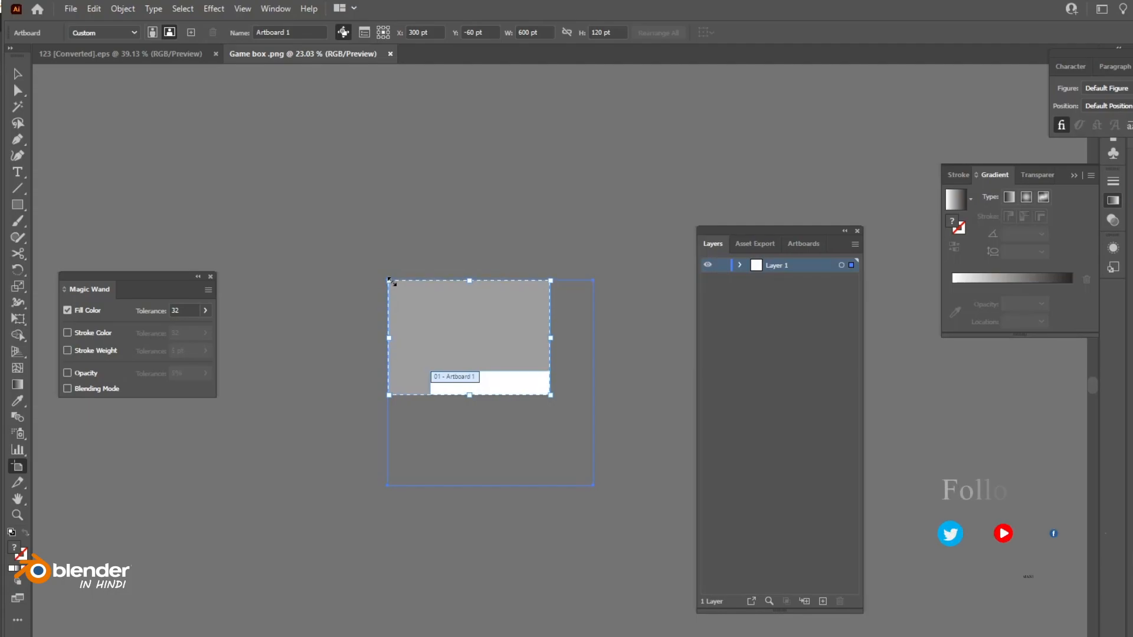
left_click_drag(551, 338, 592, 338)
left_click_drag(491, 394, 490, 485)
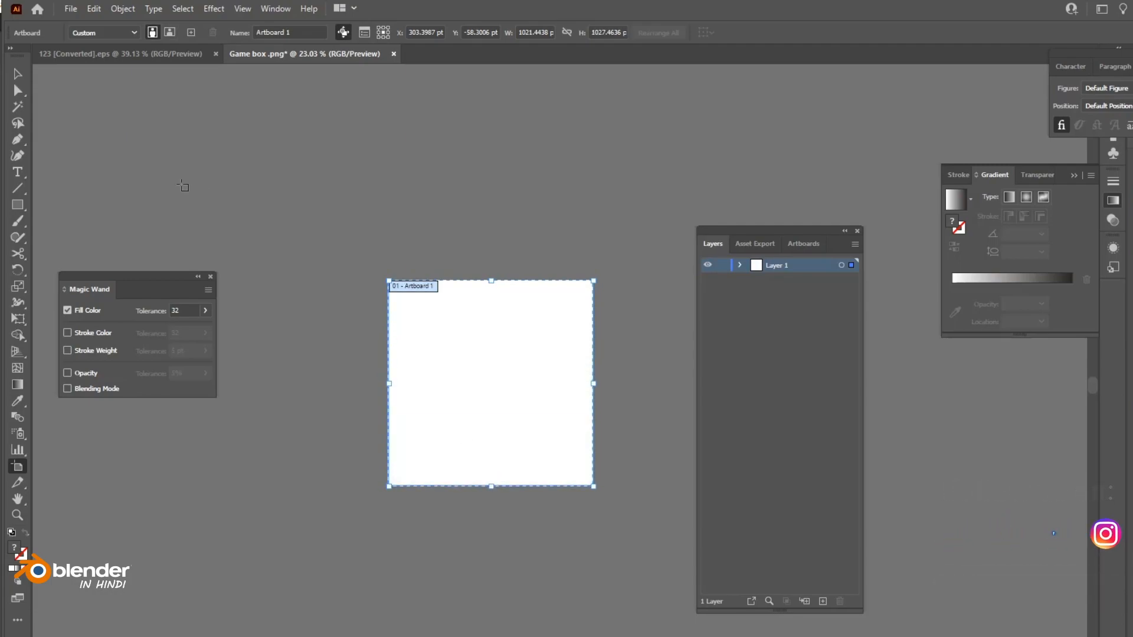
Leave artboard editing and select the layout image to check its fit on the resized artboard.
left_click(17, 74)
left_click(319, 283)
left_click_drag(568, 425, 662, 449, "ctrl")
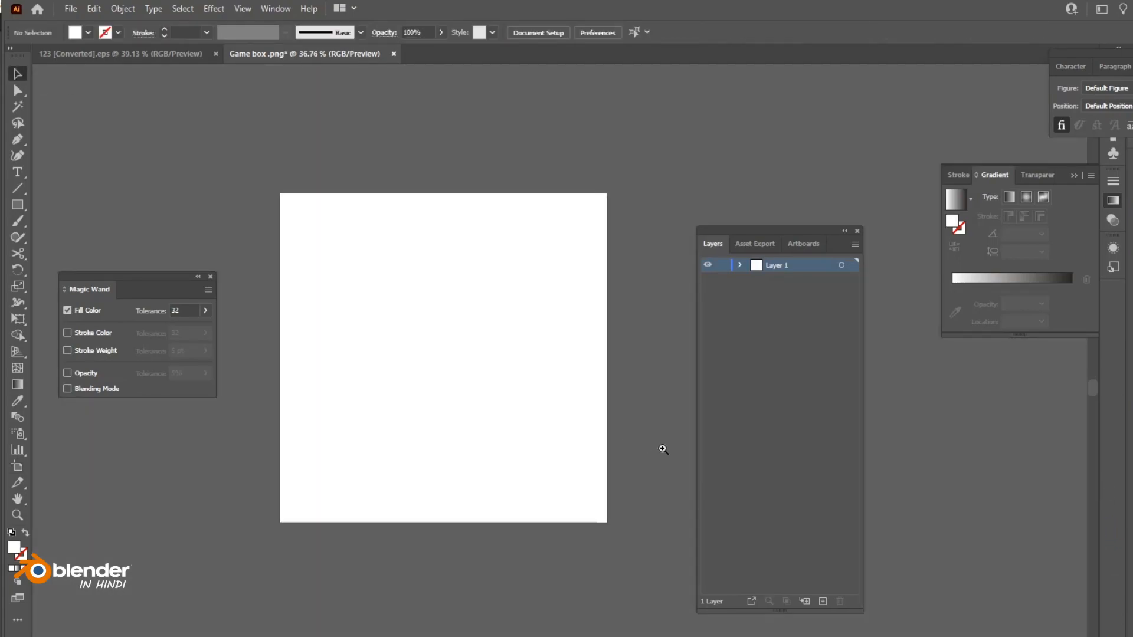
left_click(514, 226)
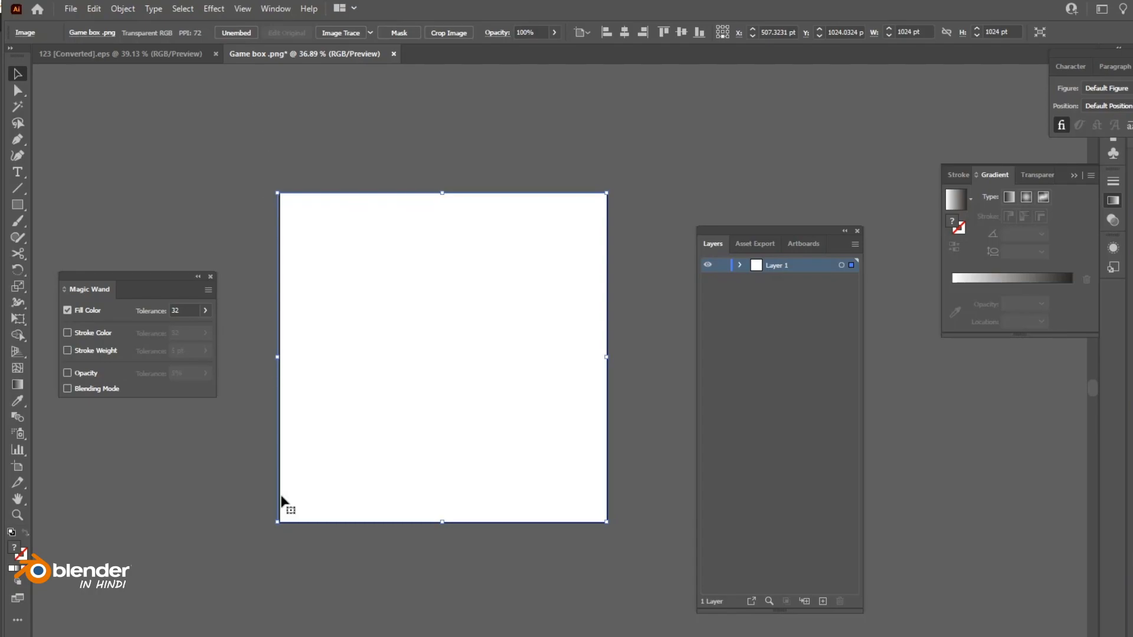
Bring the yellow crate from 123 [Converted].eps into the Game box document and scale it to cover the artboard.
left_click(123, 54)
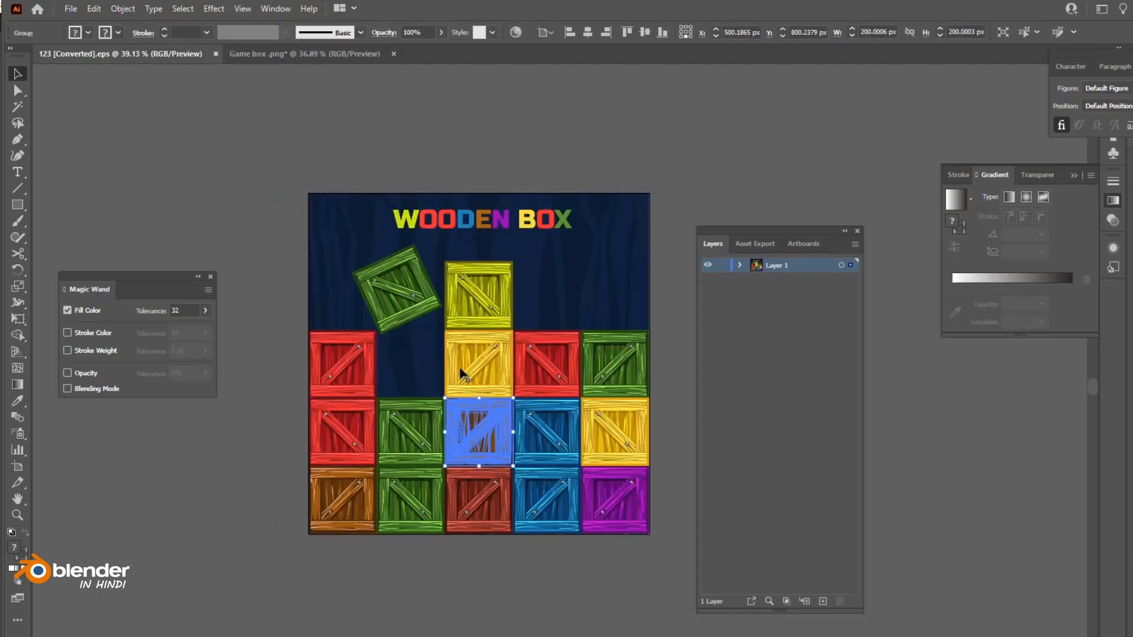
left_click(492, 355)
mouse_move(492, 355)
left_mouse_down()
mouse_move(328, 74)
mouse_move(302, 54)
mouse_move(488, 336)
left_mouse_up()
left_click_drag(505, 373, 614, 480)
left_click_drag(531, 387, 489, 379)
left_click_drag(565, 479, 615, 534, "shift")
left_click_drag(279, 193, 270, 181, "shift")
Export the crate artwork with Save for Web as a maximum-quality JPEG, Game-box-.jpg, in the Textures folder.
left_click(553, 158)
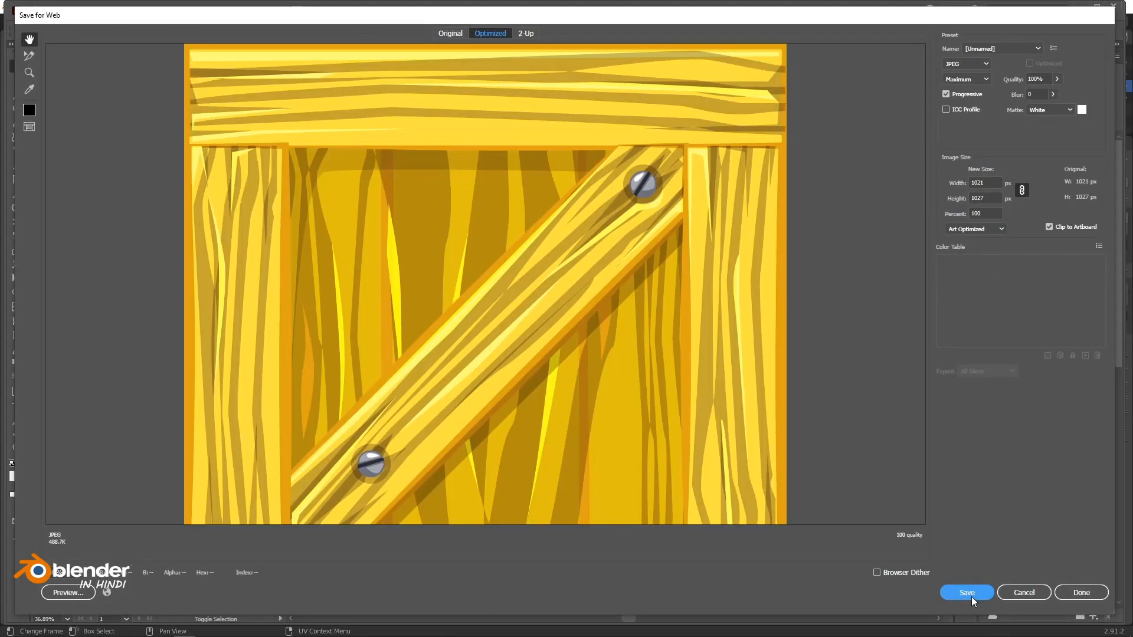
left_click(968, 593)
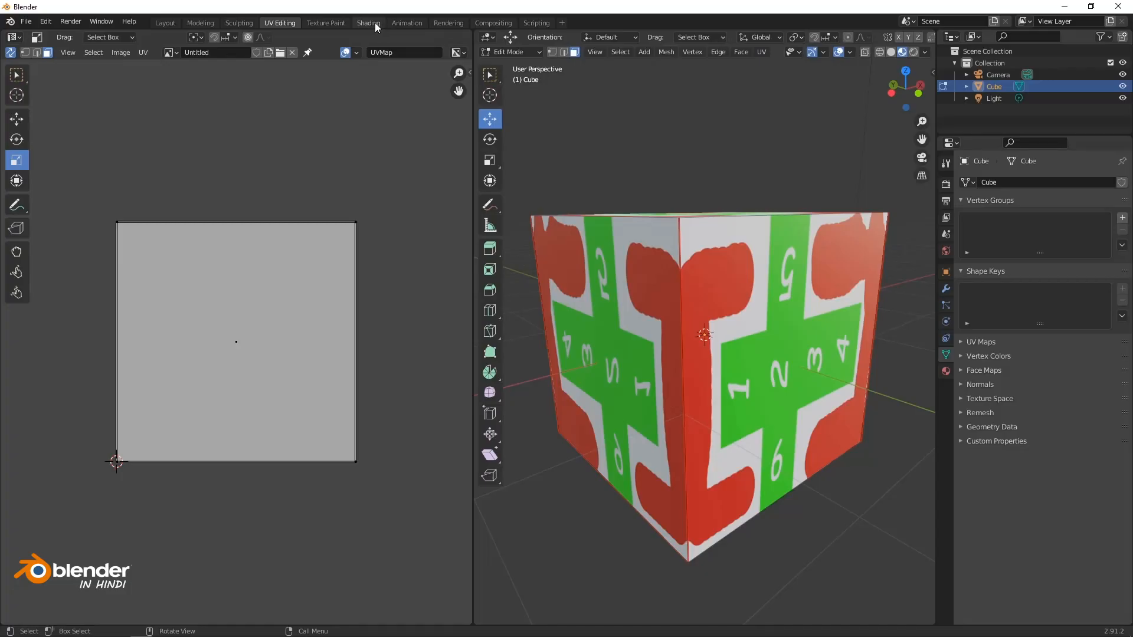
In the Shading workspace, replace the image in the cube's base color texture node with Game-box-.jpg from the Textures folder.
left_click(377, 23)
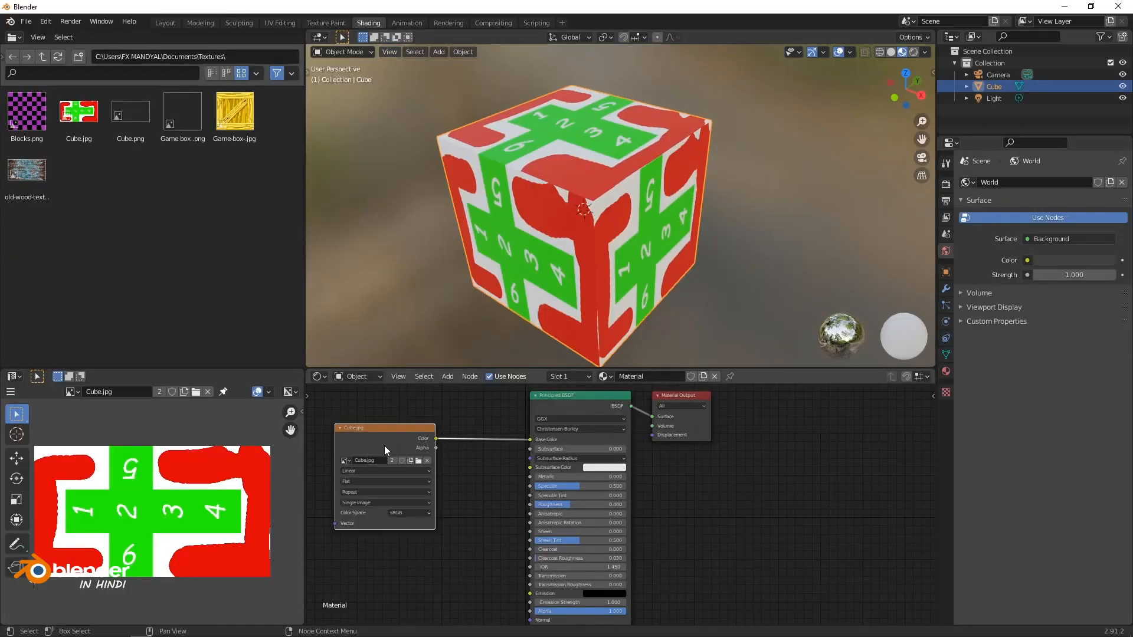
left_click(419, 460)
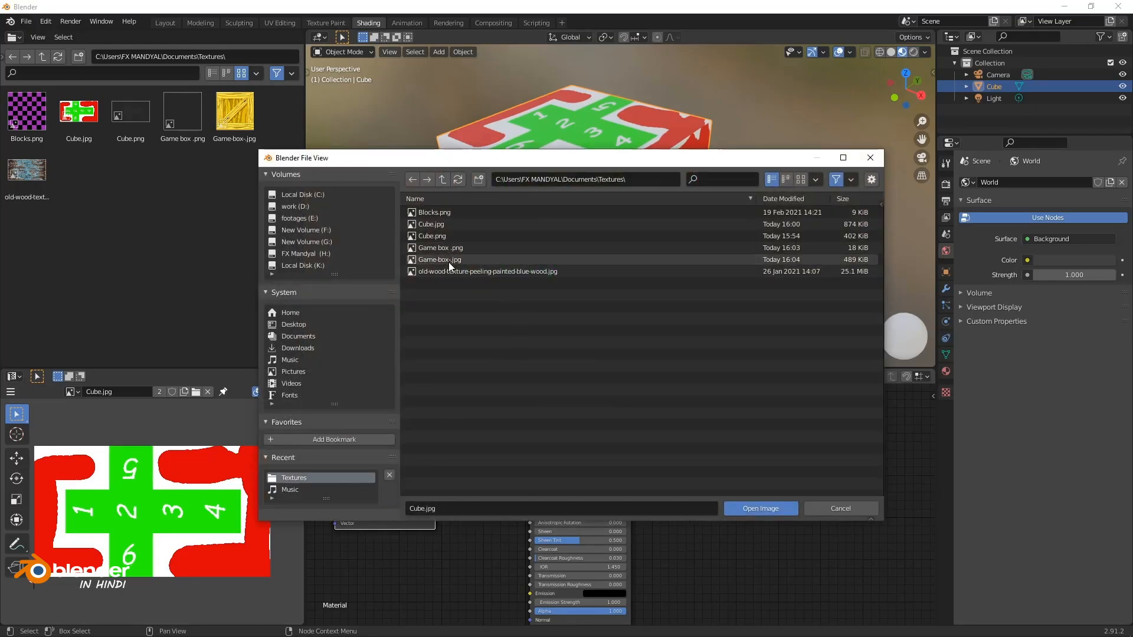
double_click(449, 259)
middle_click_drag(561, 242, 465, 228)
left_click(490, 172)
middle_click_drag(490, 172, 661, 198)
scroll(619, 147, "down", 3)
middle_click_drag(627, 245, 574, 199)
scroll(607, 193, "up", 3)
scroll(574, 200, "down", 3)
Show Game-box-.jpg in the image editor and change that editor to the UV Editor.
left_click_drag(234, 112, 143, 490)
scroll(141, 528, "up", 7)
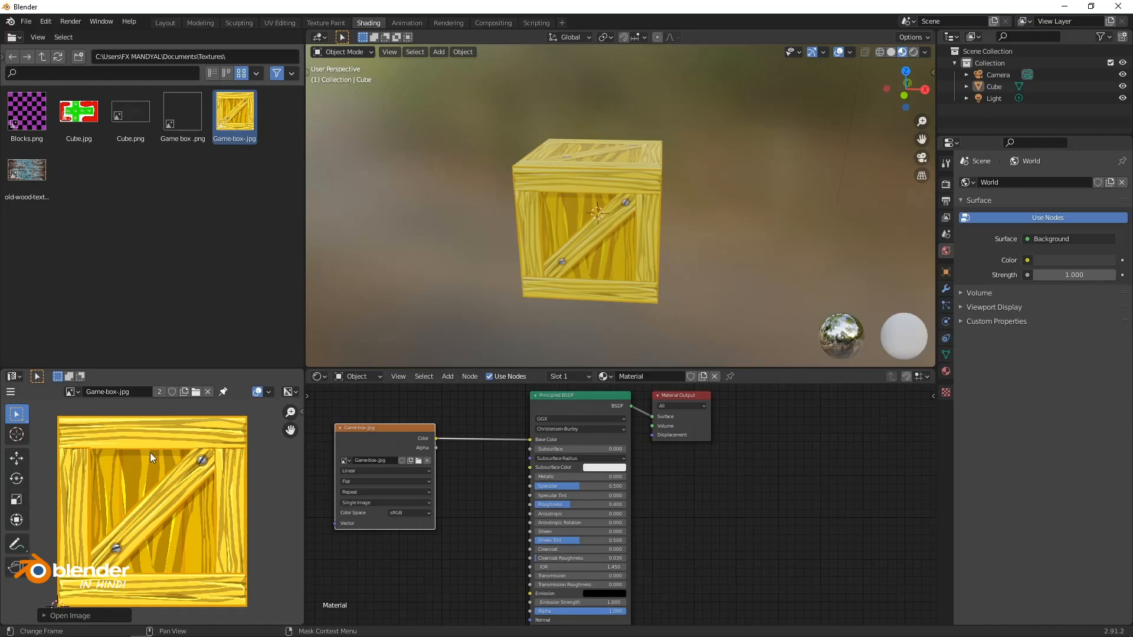
left_click(17, 390)
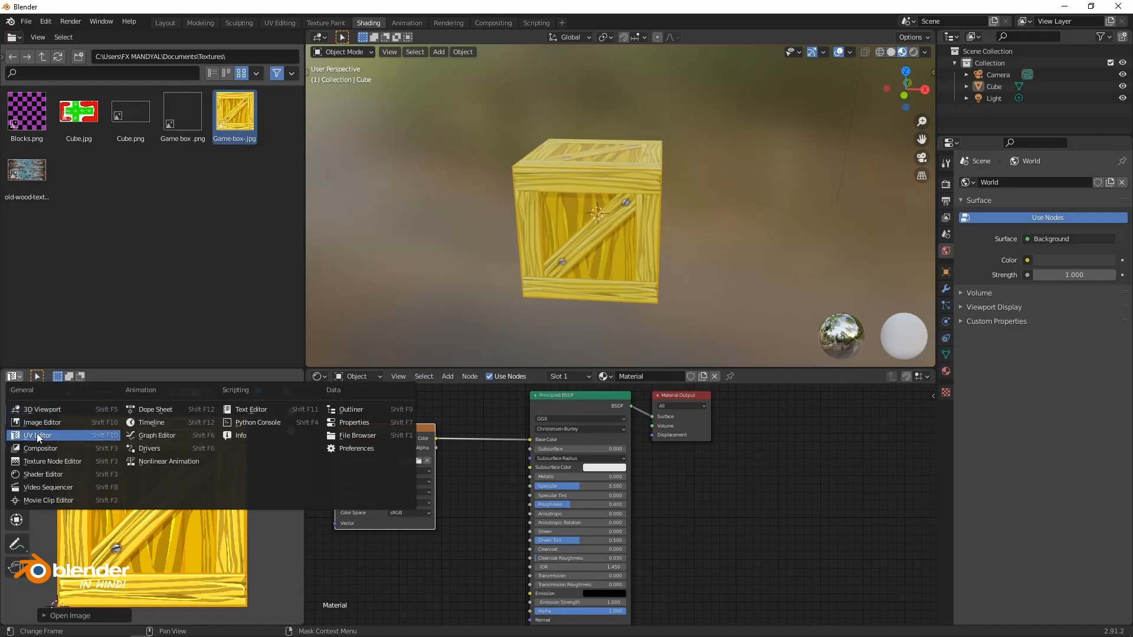
scroll(169, 467, "down", 3)
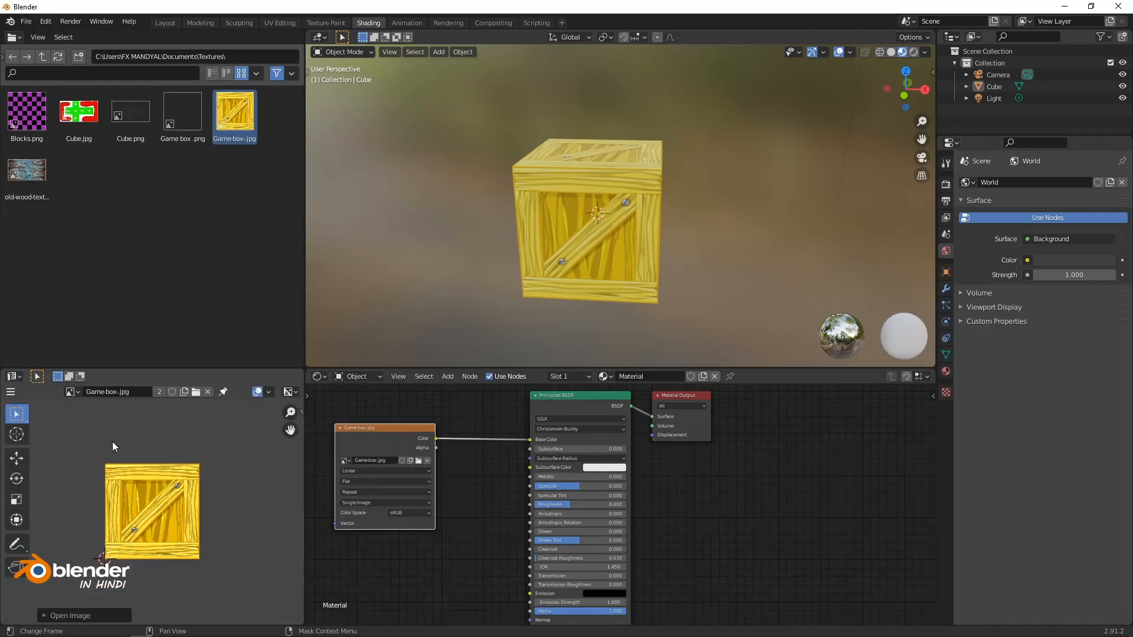
Put the cube in Edit Mode and select all of its faces to display their UVs over the texture.
left_click(584, 184)
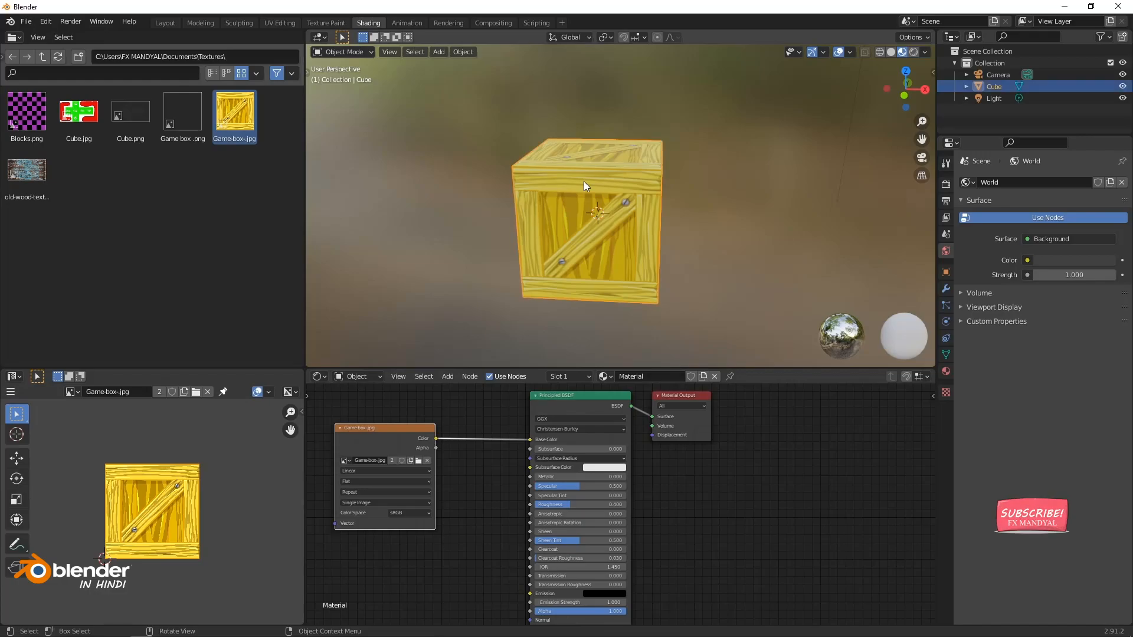
left_click(342, 52)
left_click(346, 68)
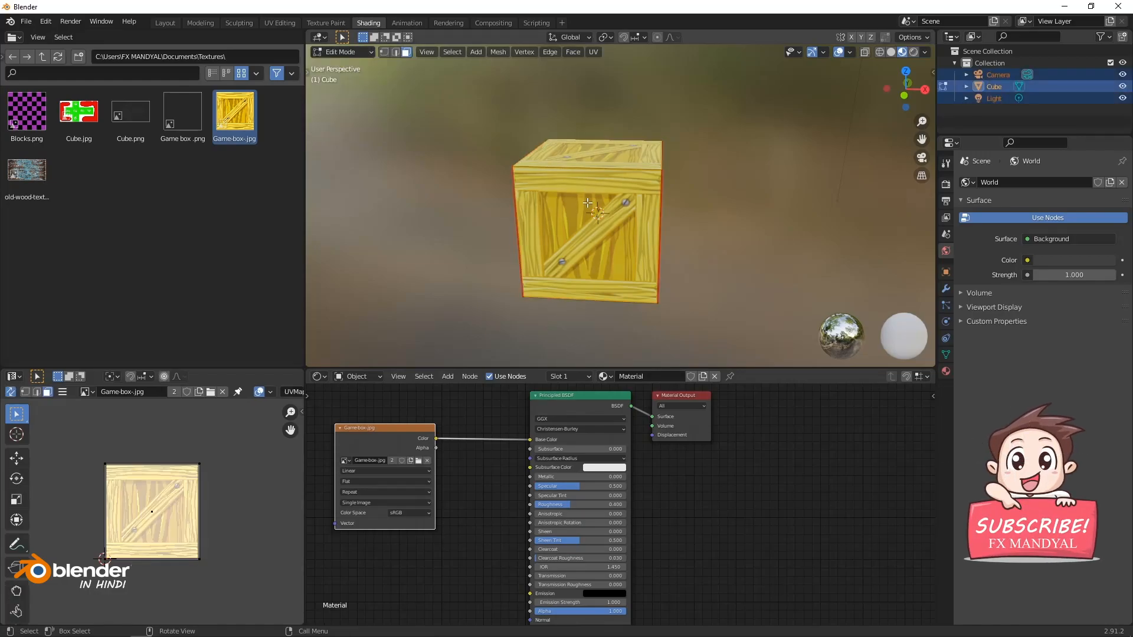
key("a")
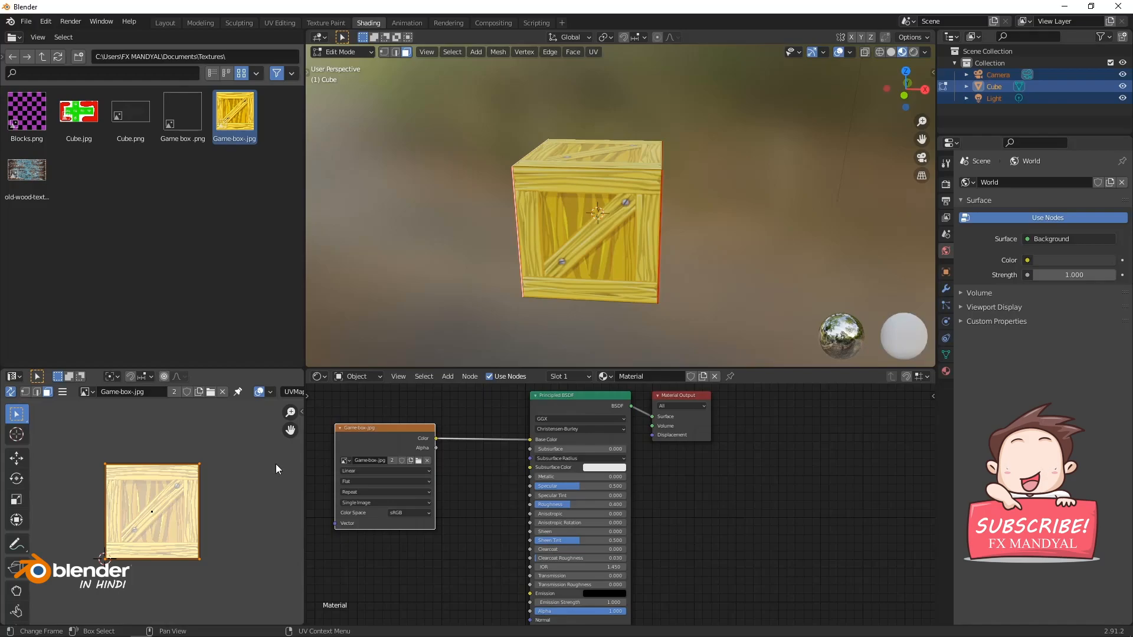
Shift the cube's selected UVs along the X axis by about half the texture's width.
middle_click_drag(499, 202, 595, 227)
scroll(601, 195, "up", 2)
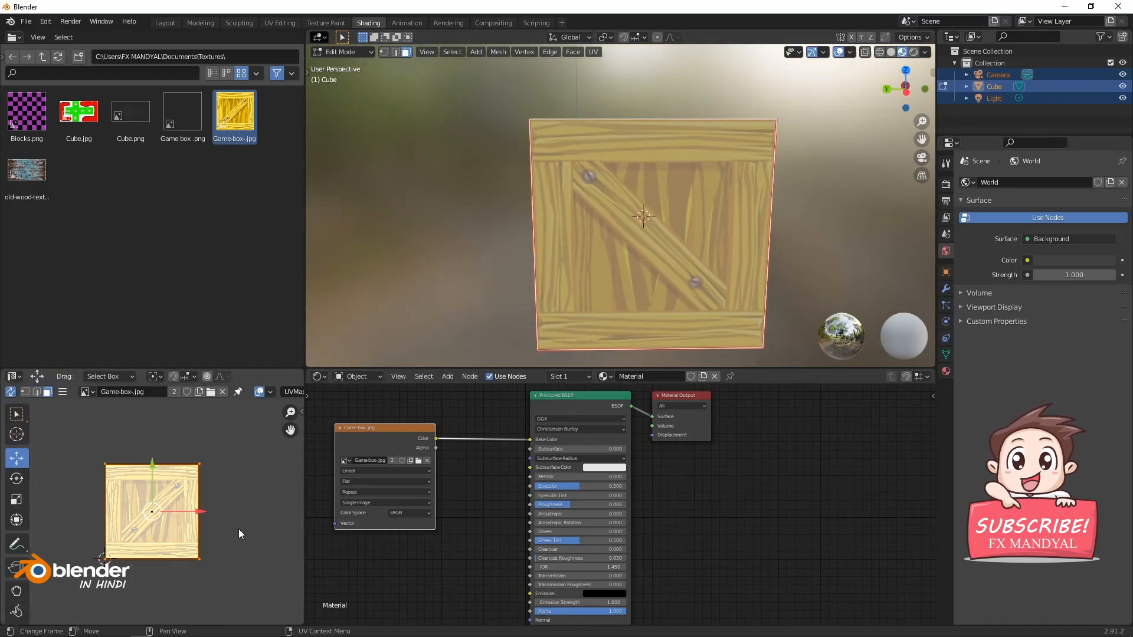
scroll(164, 524, "up", 2)
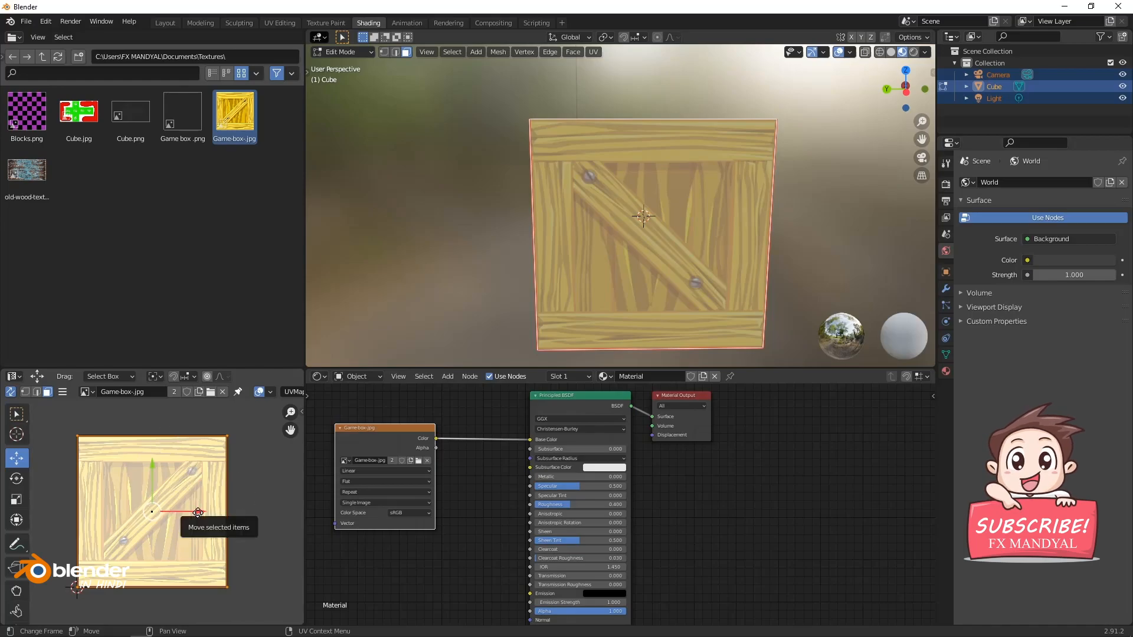
left_click_drag(198, 511, 271, 513)
middle_click_drag(651, 297, 527, 188)
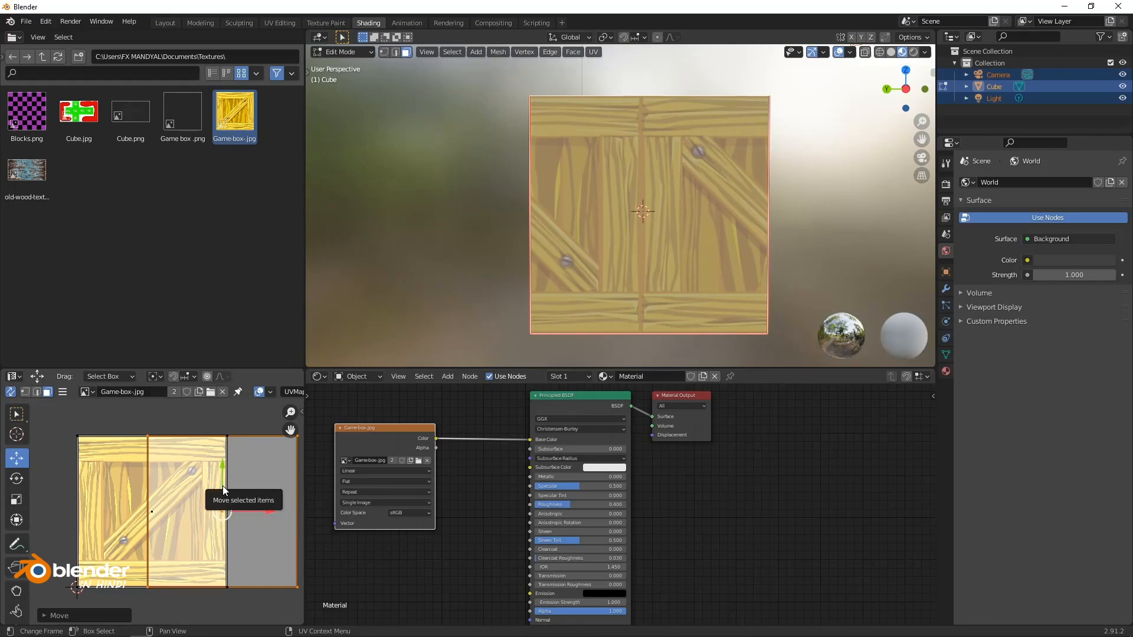
mouse_move(270, 511)
left_mouse_down()
mouse_move(259, 511)
mouse_move(286, 512)
mouse_move(33, 517)
mouse_move(274, 513)
left_mouse_up()
Try moving the cube's selected UVs further away from the crate image.
scroll(203, 501, "down", 3)
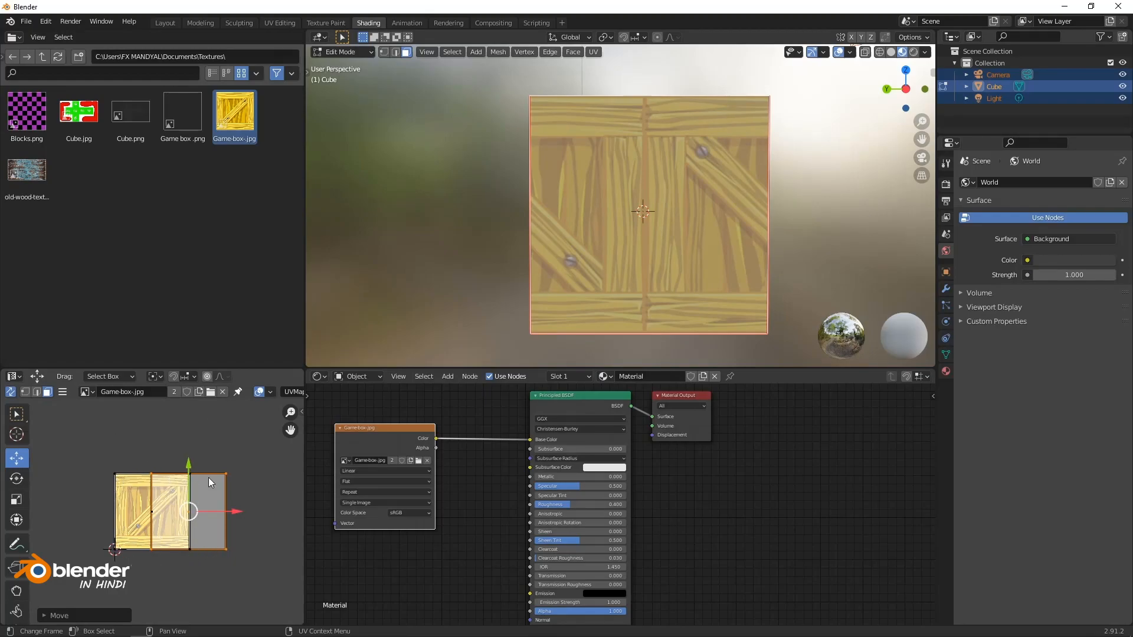
scroll(207, 476, "down", 4)
left_click_drag(161, 468, 307, 462)
scroll(179, 497, "up", 6)
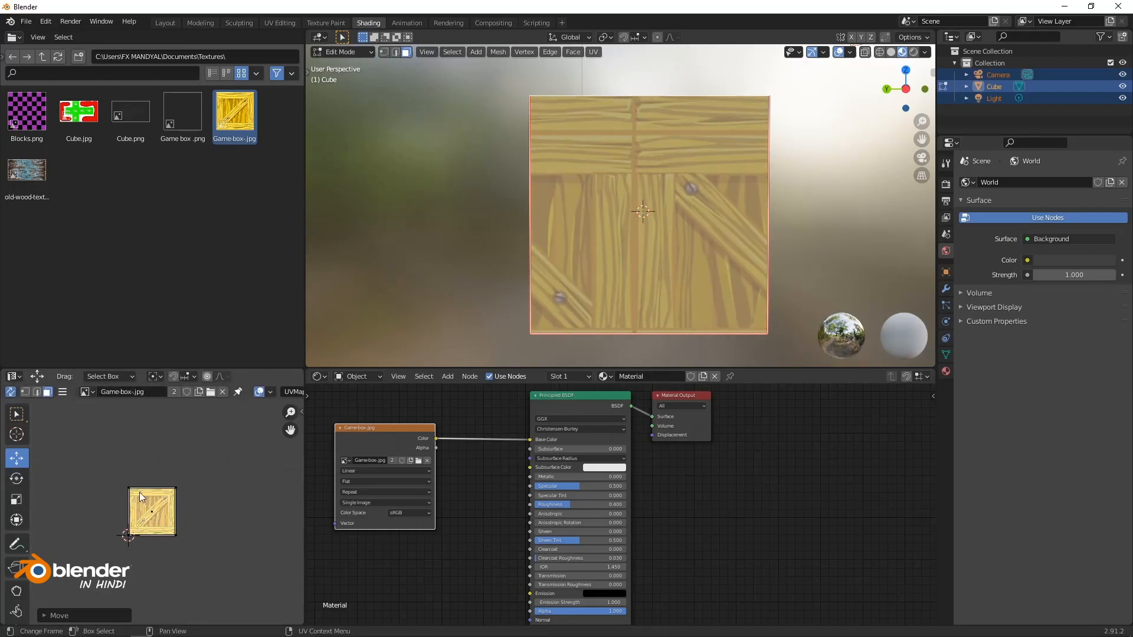
Undo the UV moves and deselect the UVs so the layout matches the crate image again.
key("ctrl+z")
key("ctrl+z")
key("ctrl+z")
key("ctrl+z")
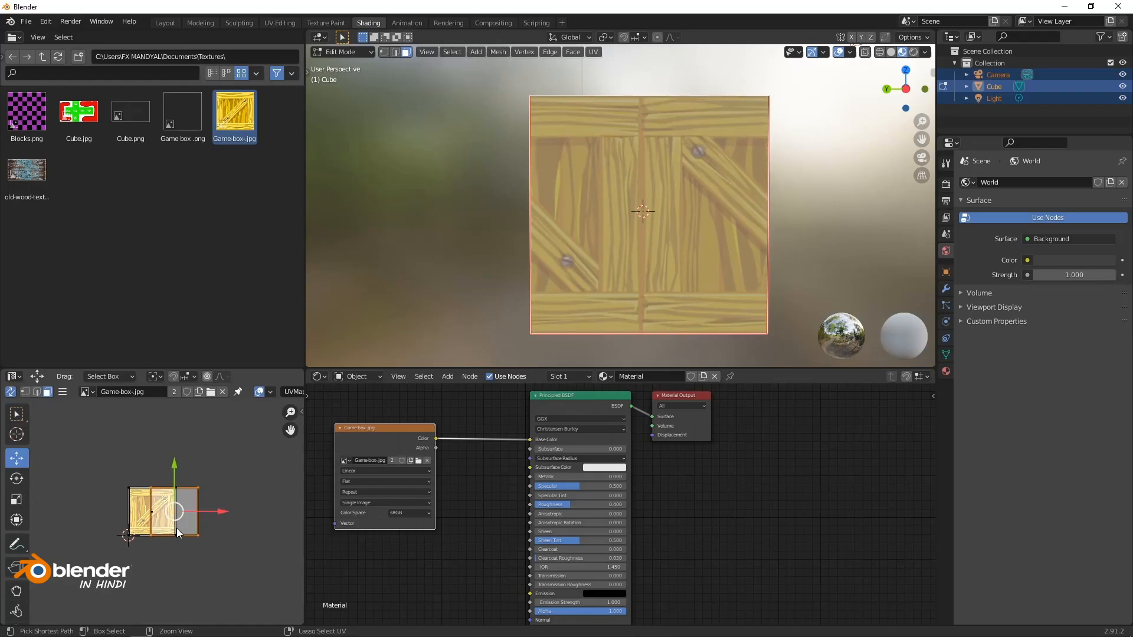
left_click(206, 533)
middle_click_drag(435, 235, 553, 160)
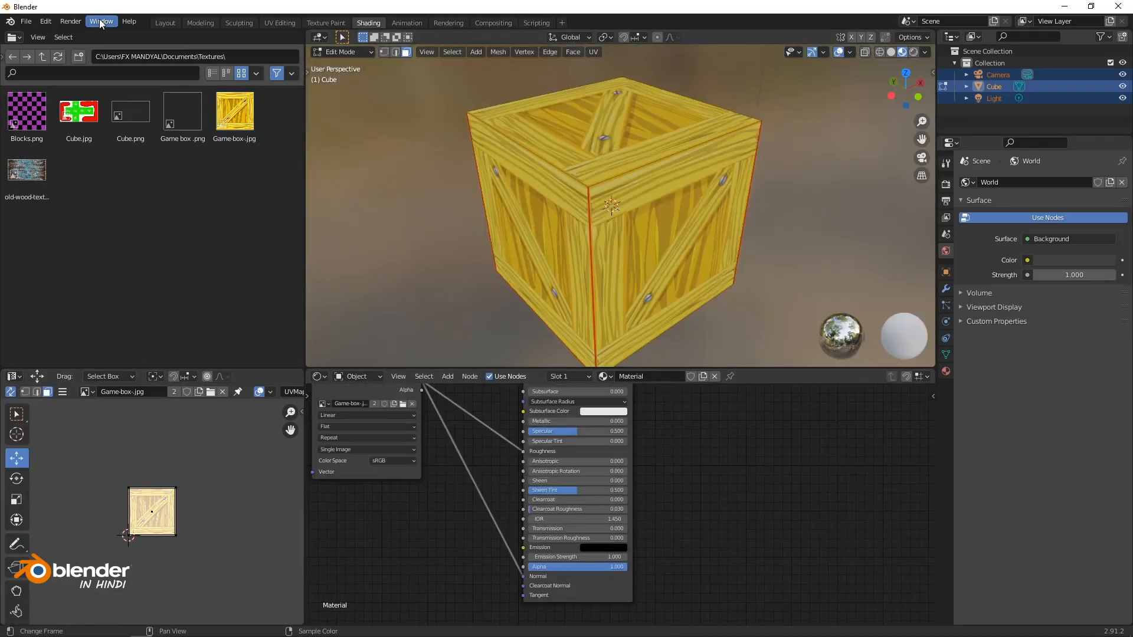
Render an image of the crate-textured cube, inspect it, and minimize the render window.
left_click(70, 21)
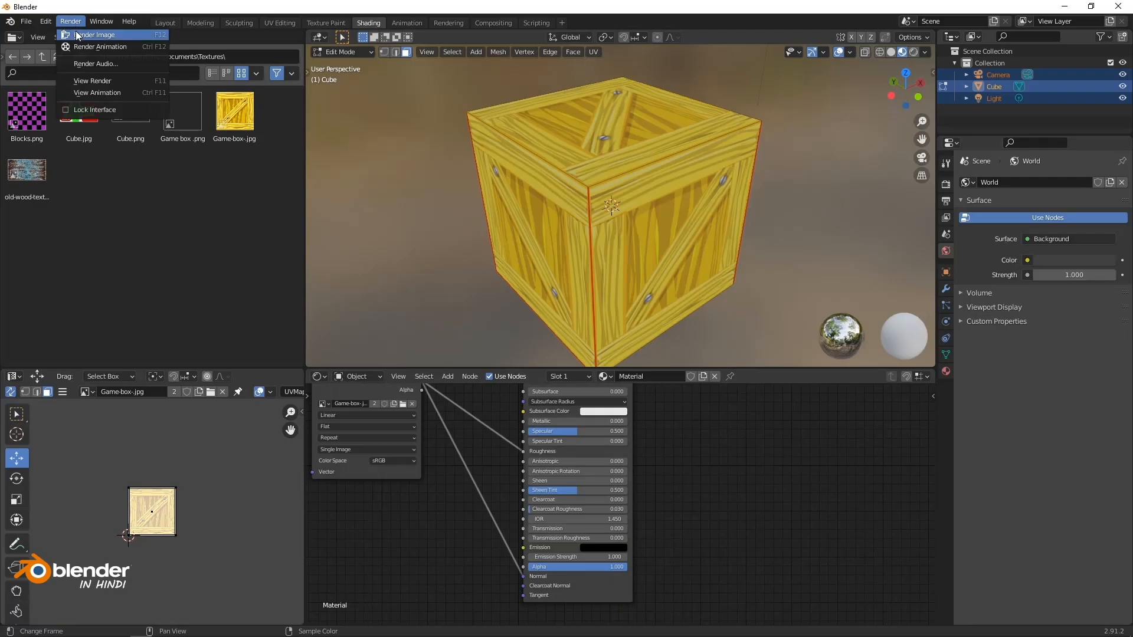
left_click(94, 35)
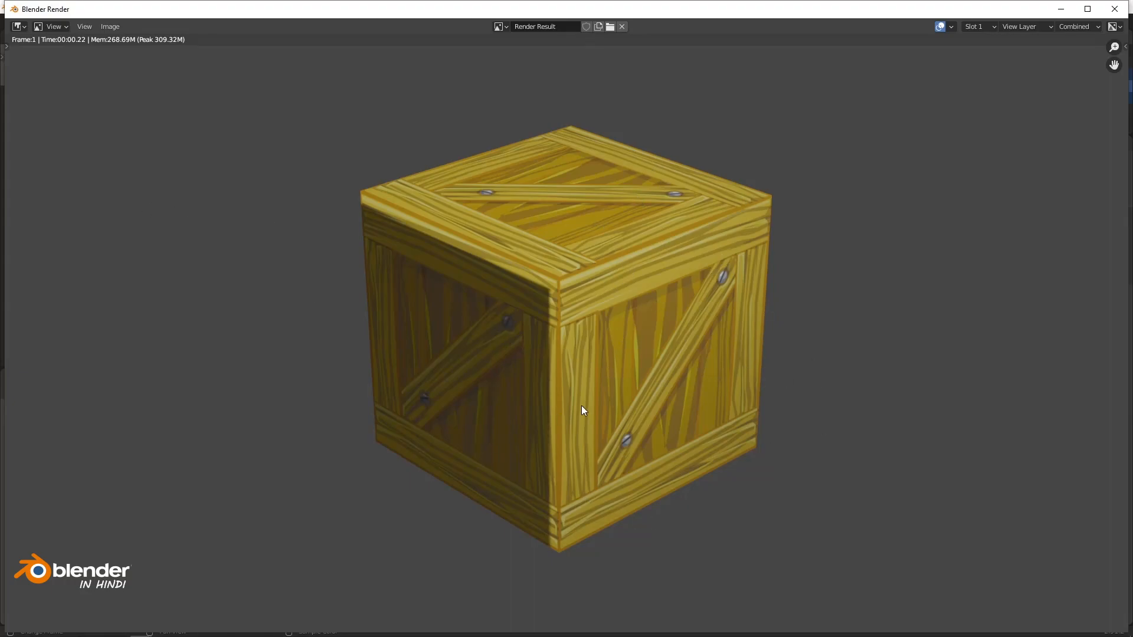
scroll(568, 348, "down", 3)
middle_click_drag(676, 317, 413, 307)
left_click(1062, 9)
scroll(188, 512, "up", 3)
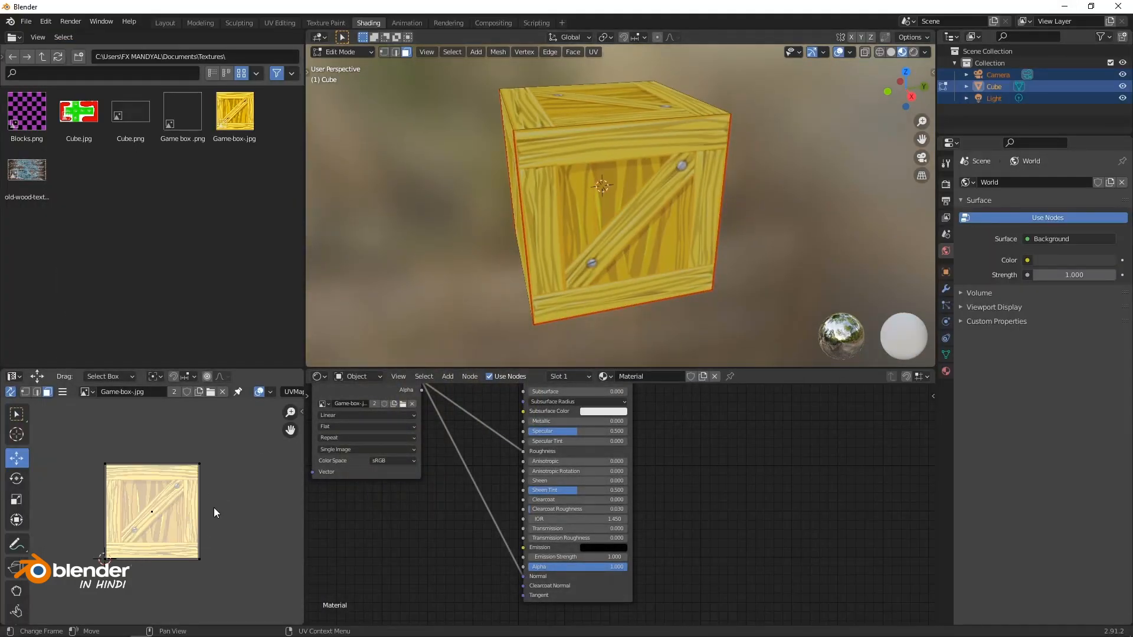
middle_click_drag(654, 139, 690, 166)
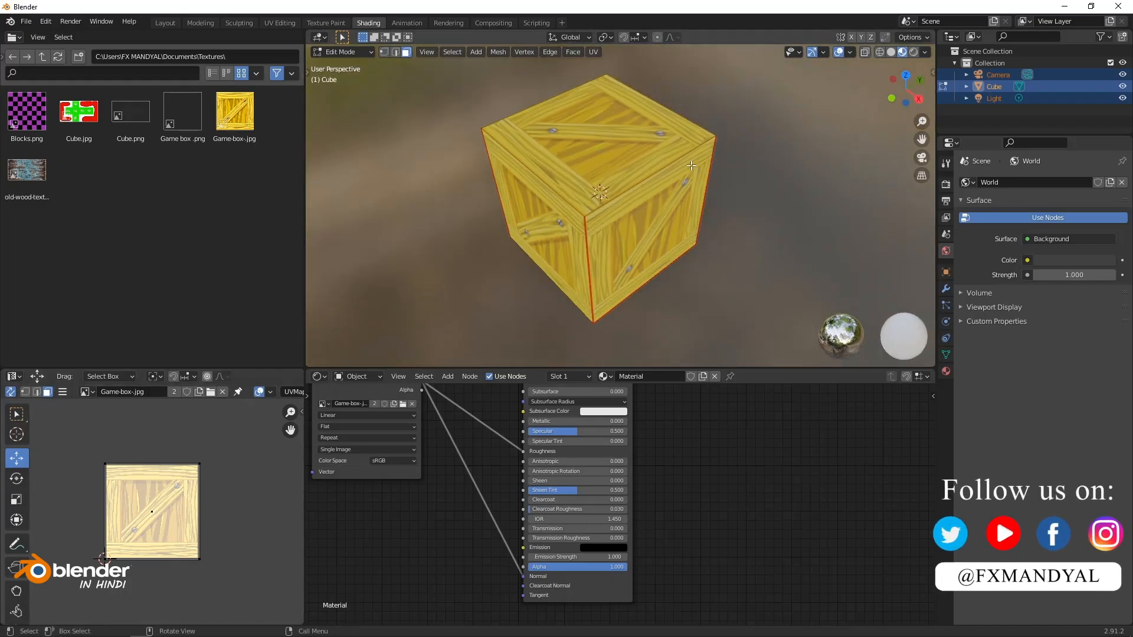
Replace the scene's objects with a UV sphere and enter Edit Mode on it in the UV Editing workspace.
left_click(200, 22)
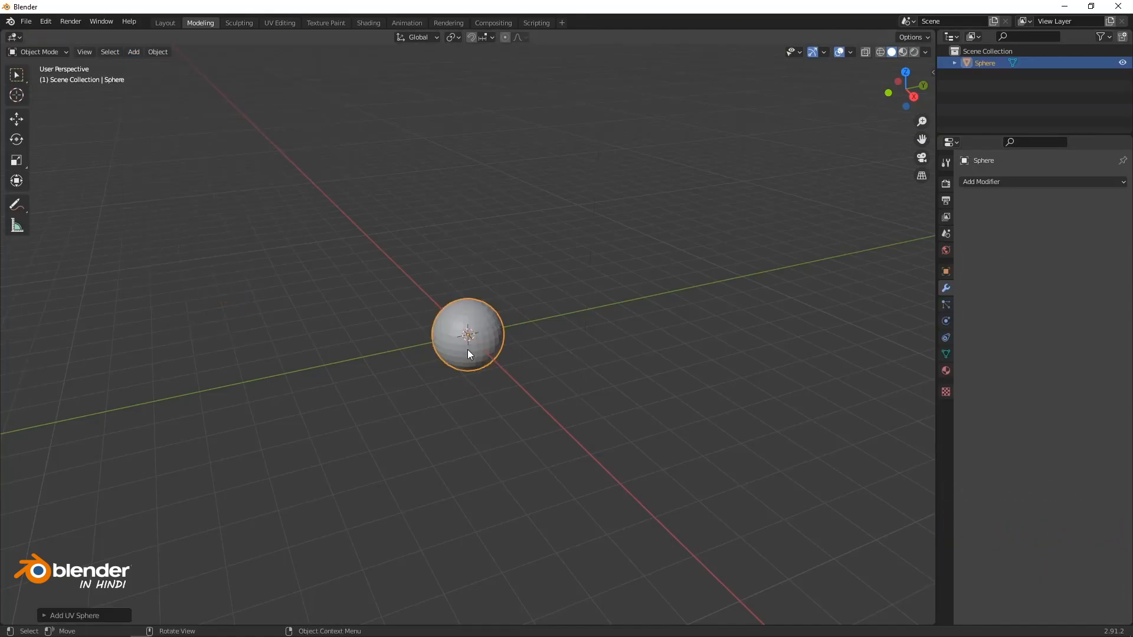
scroll(468, 351, "up", 5)
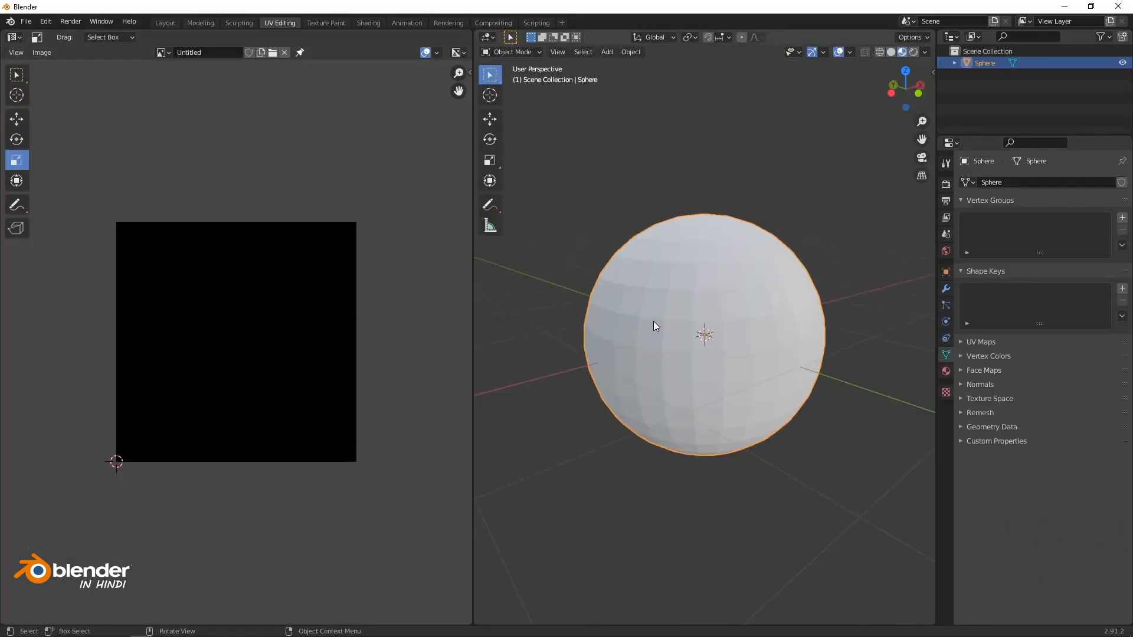
left_click(511, 52)
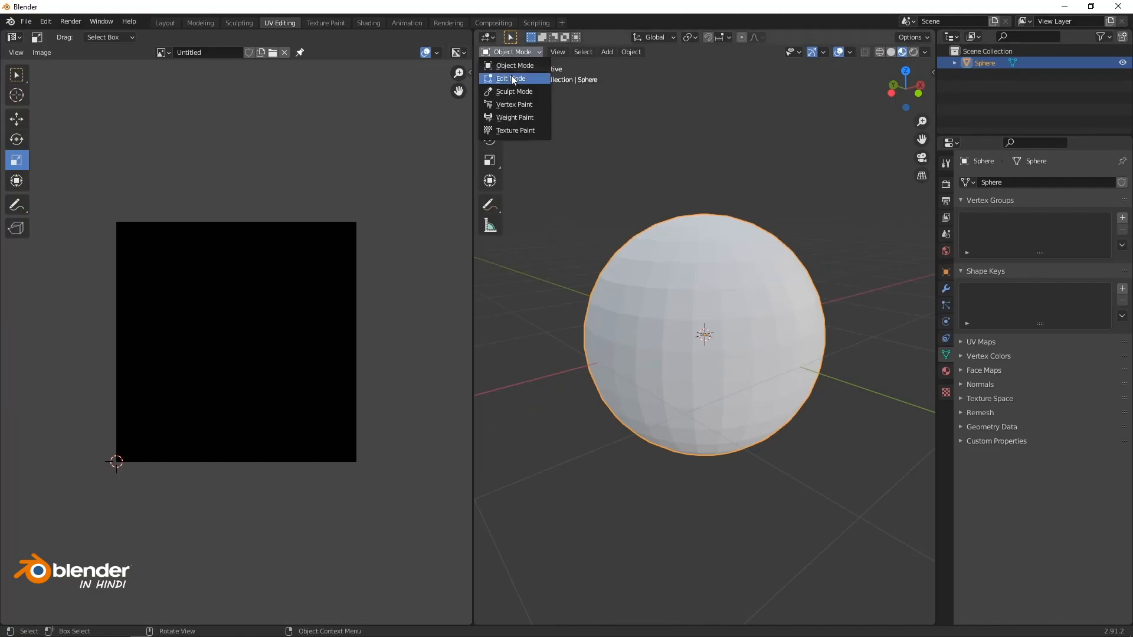
left_click(508, 78)
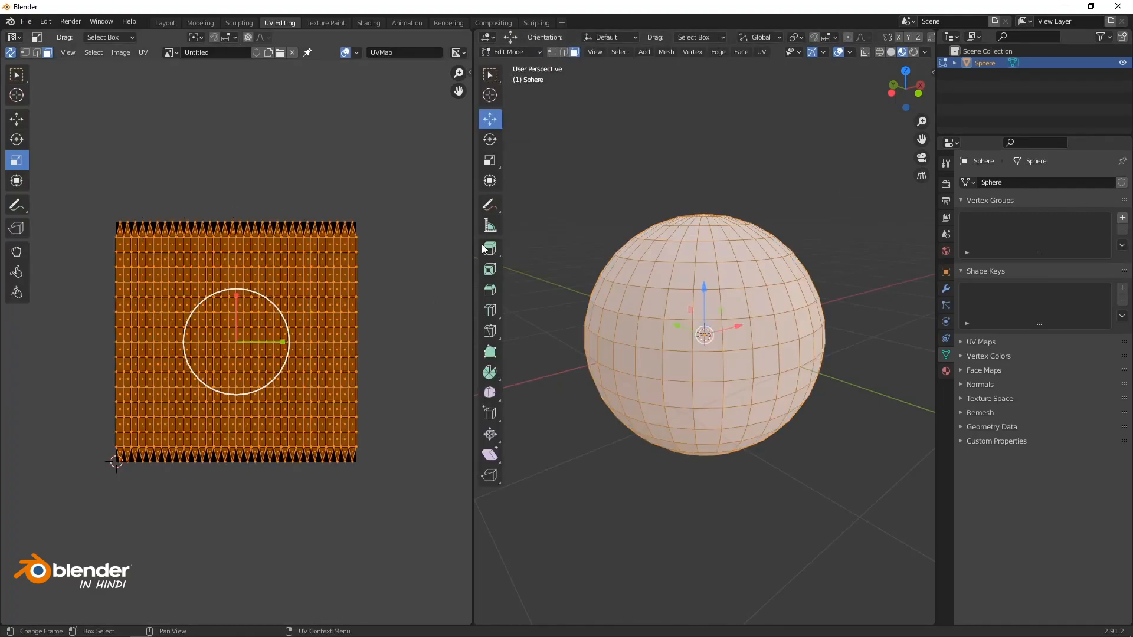
Select all the sphere's faces and unwrap them with Sphere Projection.
left_click(682, 274)
key("a")
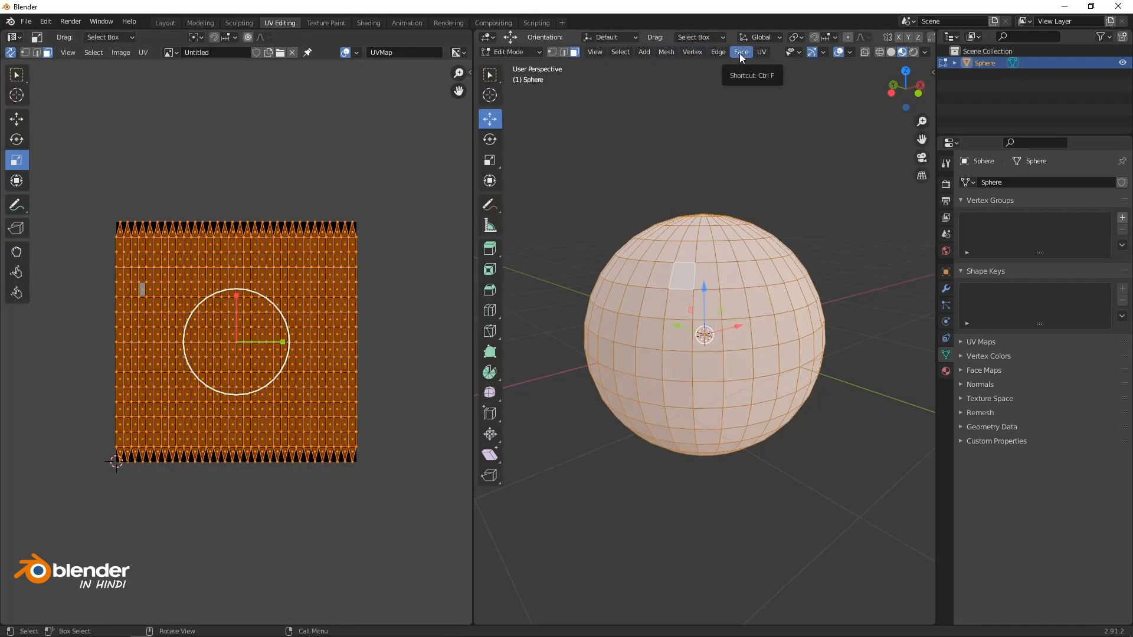
left_click(758, 52)
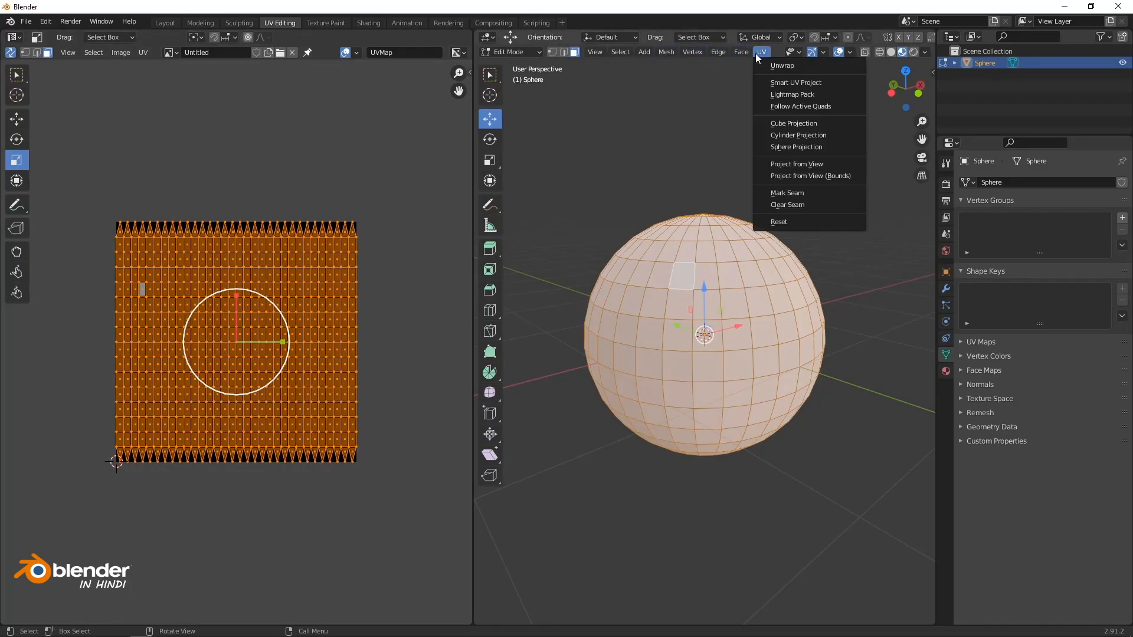
left_click(784, 147)
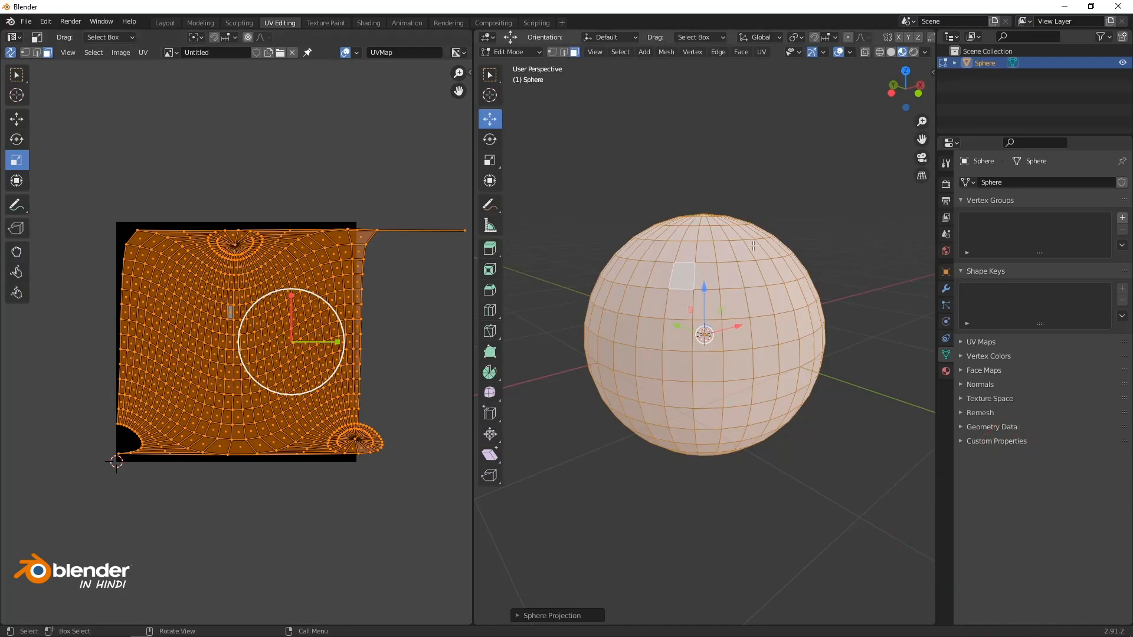
left_click(828, 212)
left_click(712, 259)
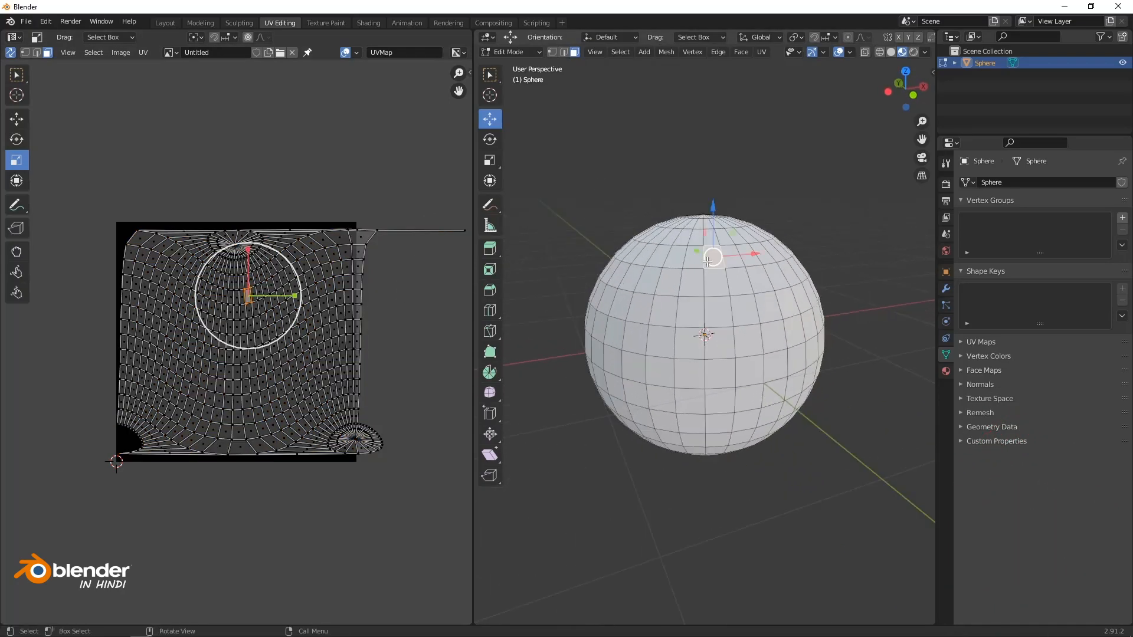
key("s")
key("Escape")
Select all the sphere's faces and unwrap them with Smart UV Project at a 66° angle limit and 0.000 island margin.
scroll(768, 299, "up", 4)
scroll(768, 299, "down", 3)
key("a")
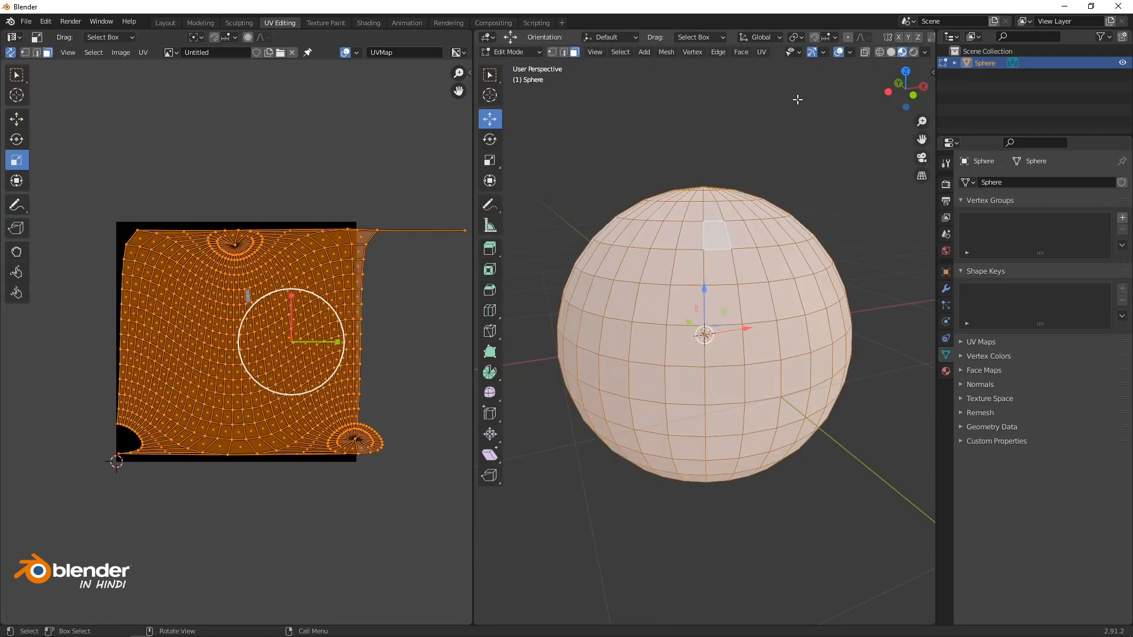
left_click(763, 52)
left_click(788, 85)
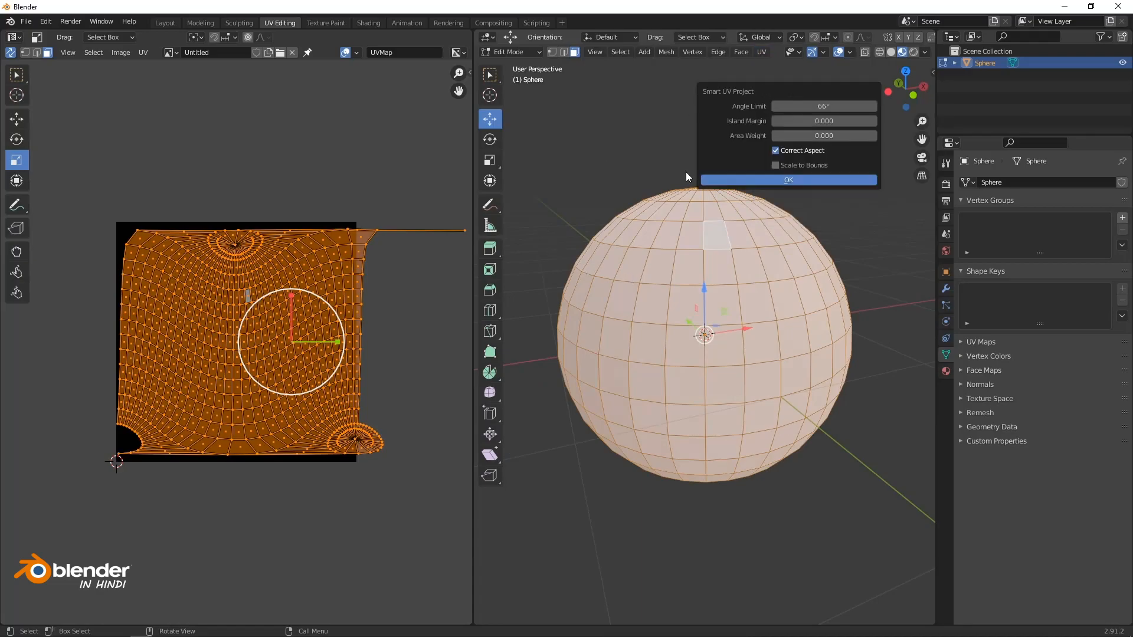
left_click(793, 179)
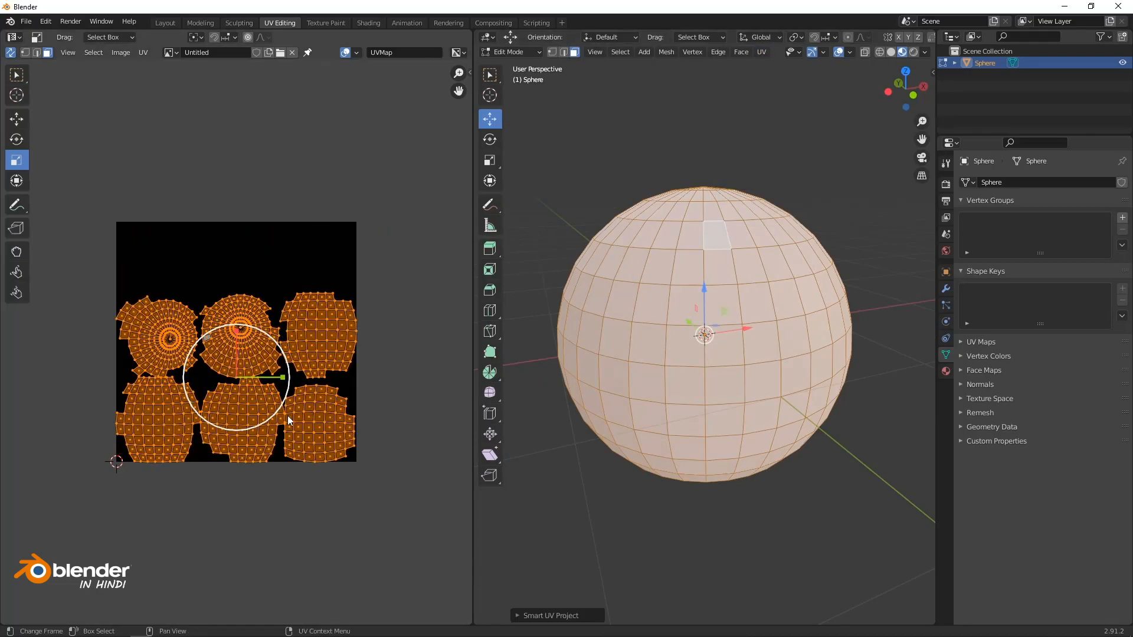
left_click(444, 281)
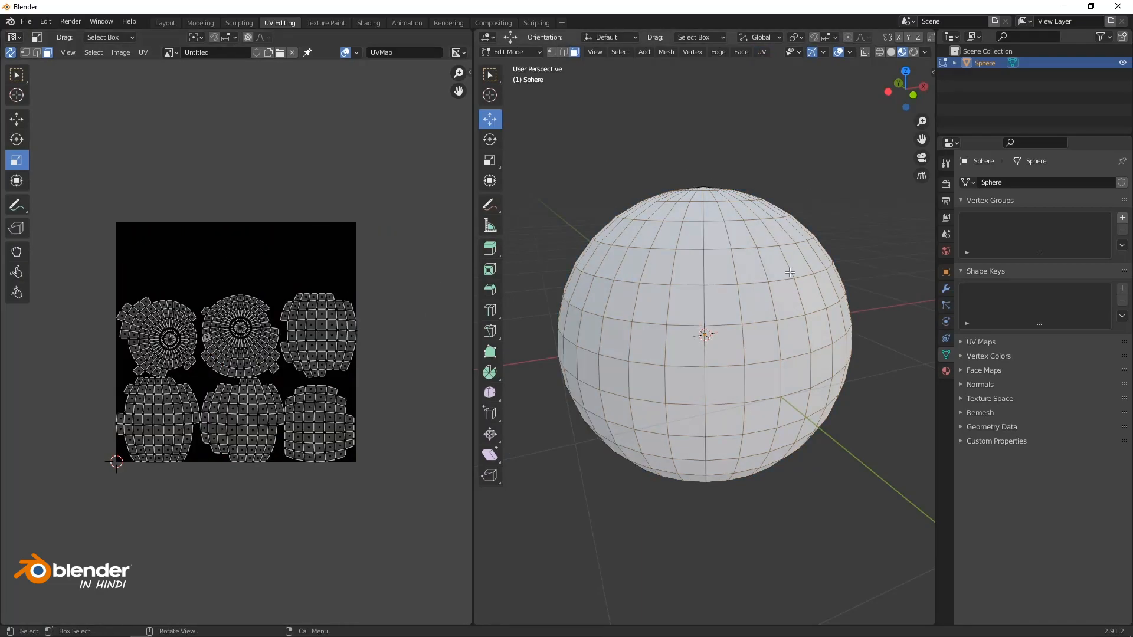
middle_click_drag(646, 190, 696, 198)
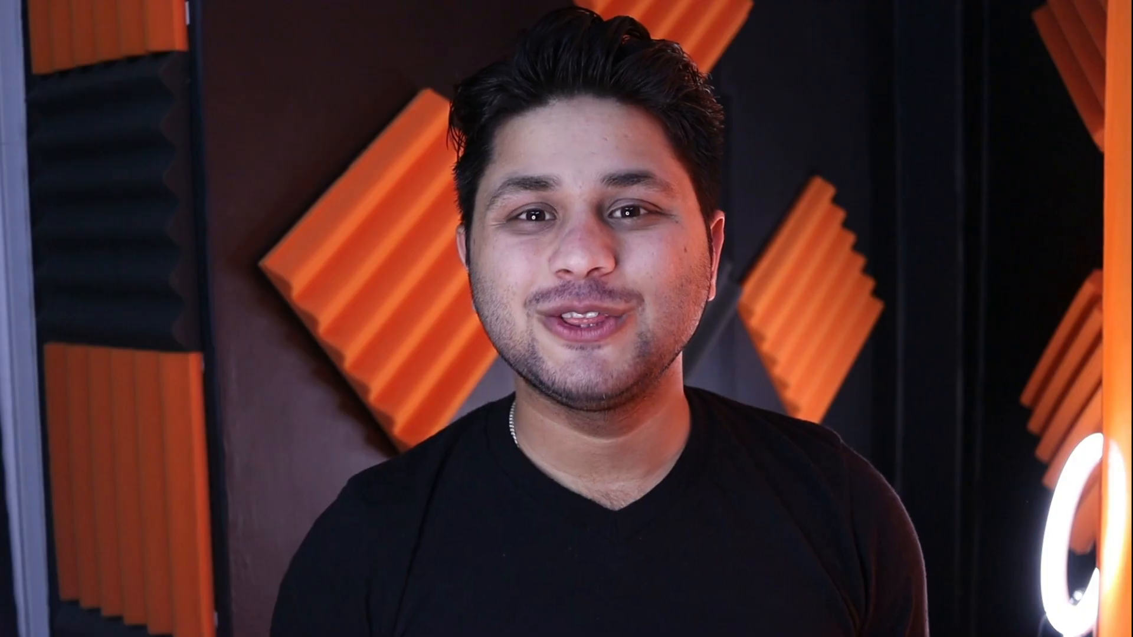